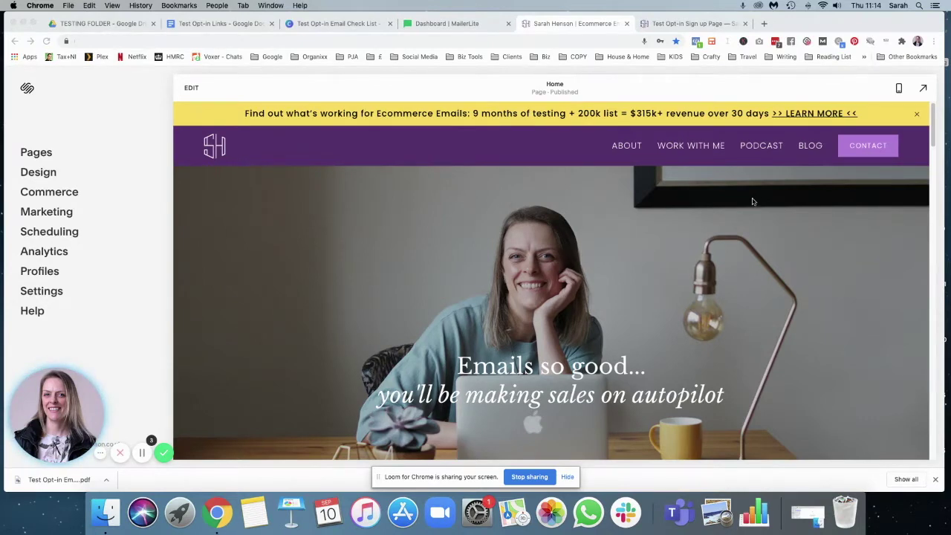
# - Export the Email Checklist design from Canva as a PDF Print file
pyautogui.click(338, 25)
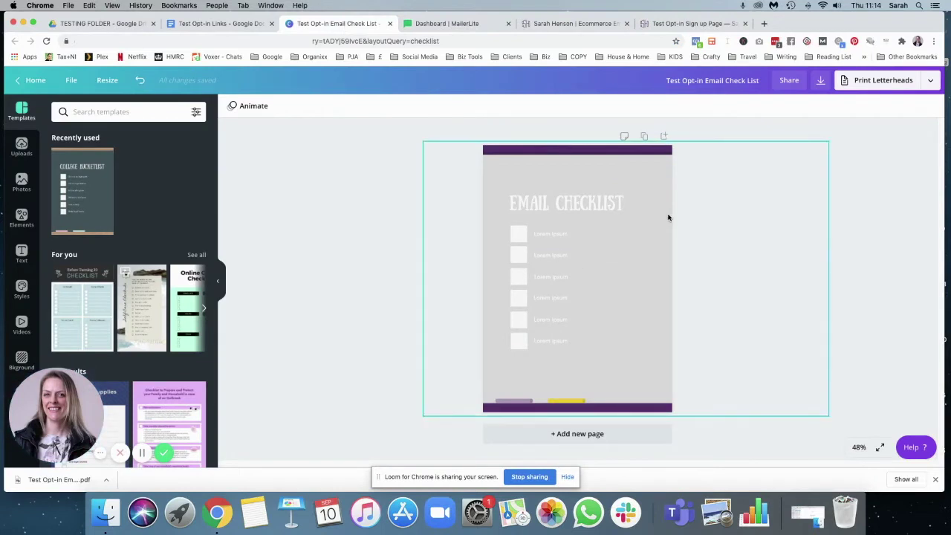
pyautogui.click(823, 82)
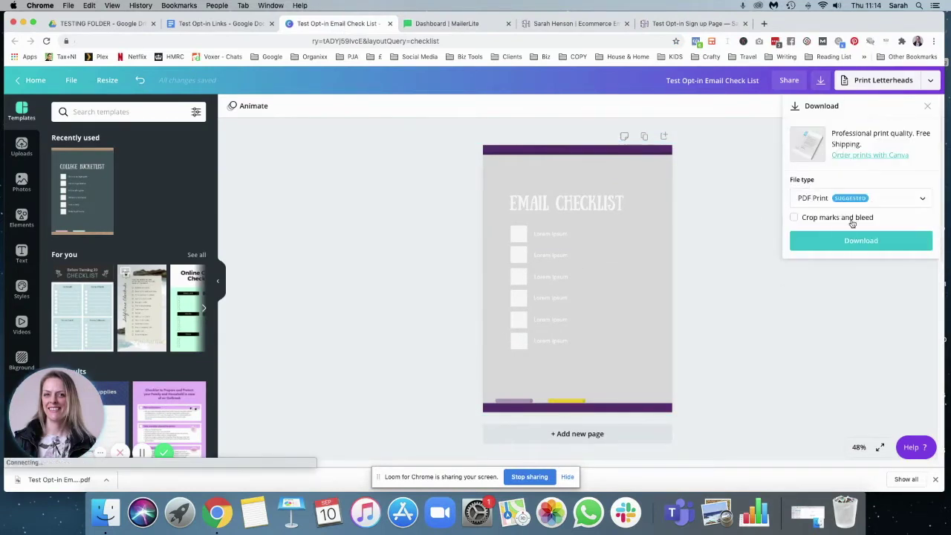
pyautogui.click(833, 241)
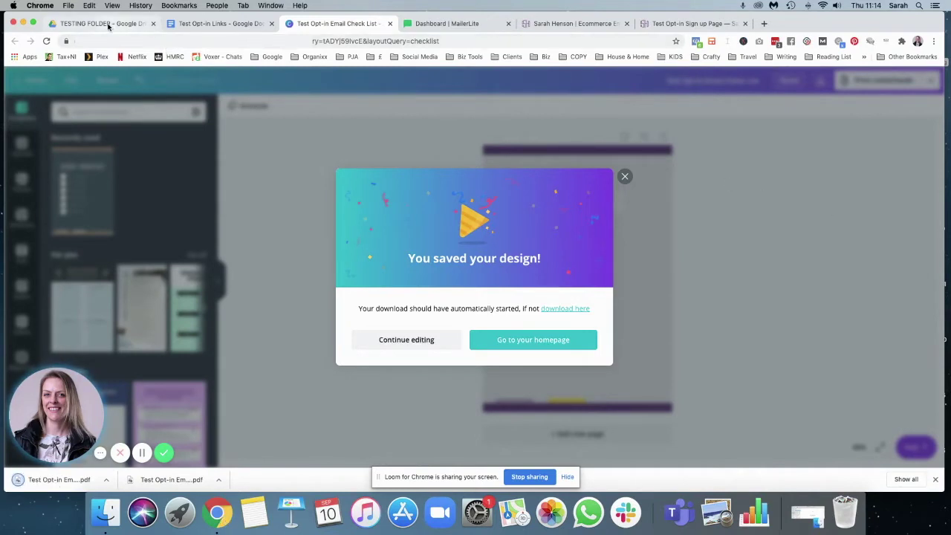
pyautogui.click(626, 177)
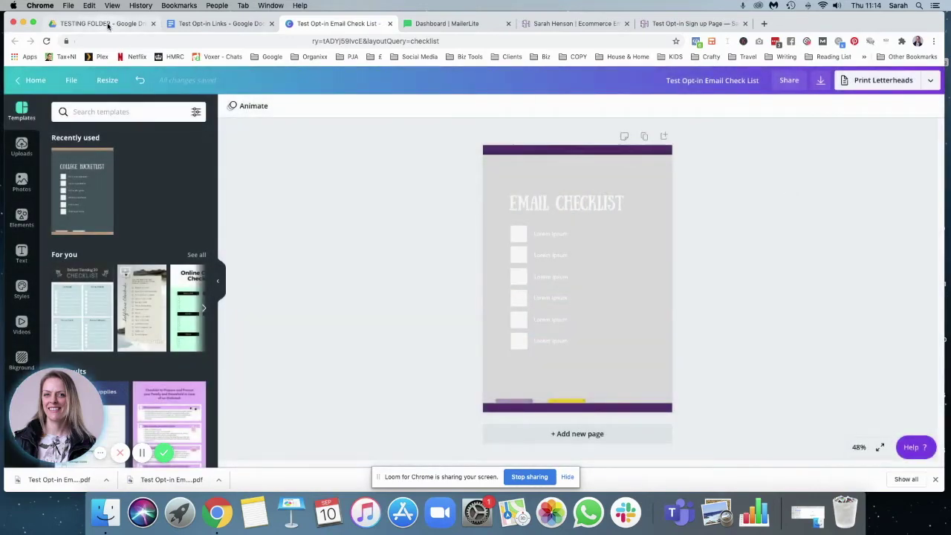
# - Upload the downloaded Test Opt-in Email Check List.pdf into the Drive TESTING FOLDER
pyautogui.click(111, 24)
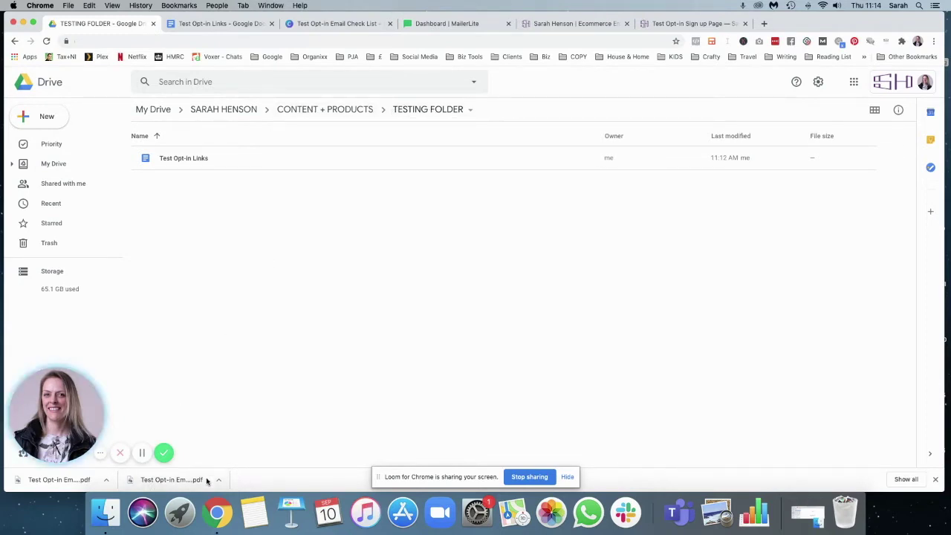
pyautogui.moveTo(37, 483); pyautogui.dragTo(266, 265)
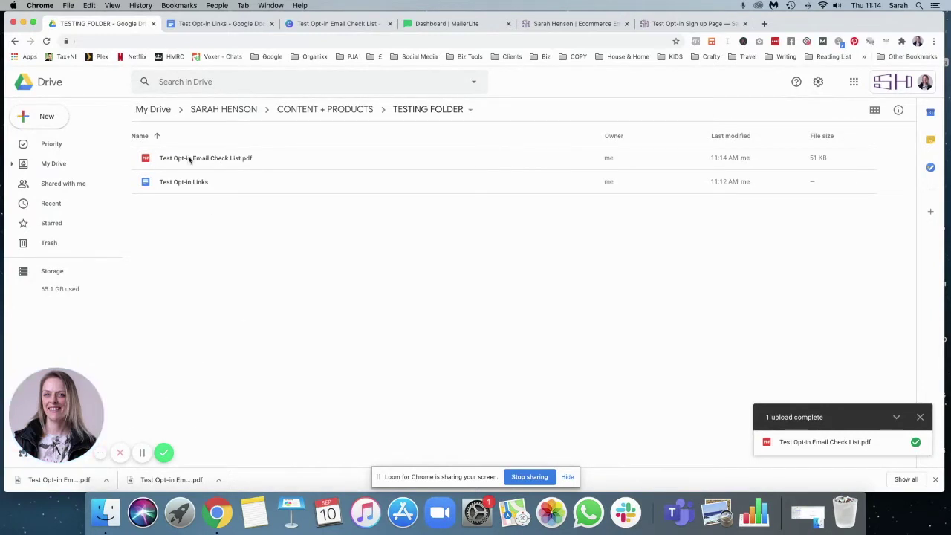
# - Set the checklist PDF's sharing to Anyone with the link and copy its link
pyautogui.rightClick(190, 161)
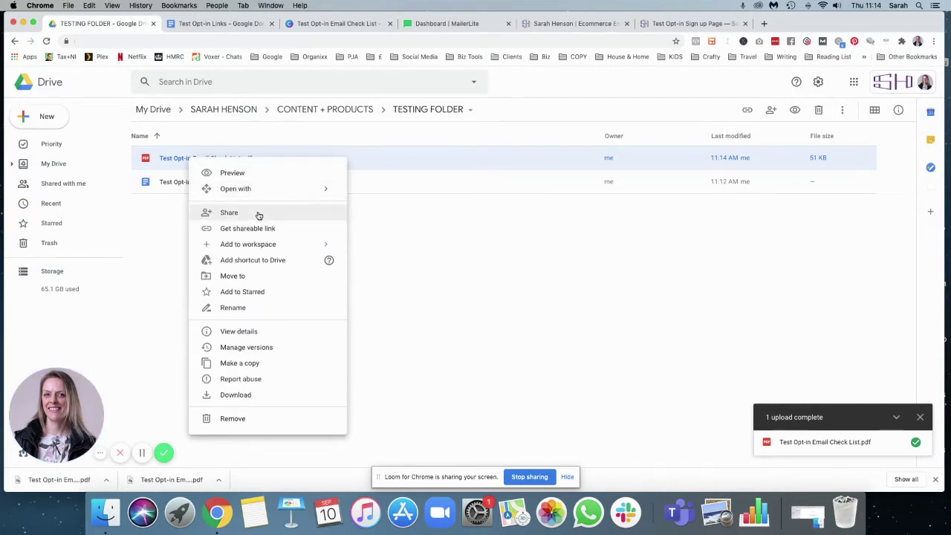
pyautogui.click(244, 229)
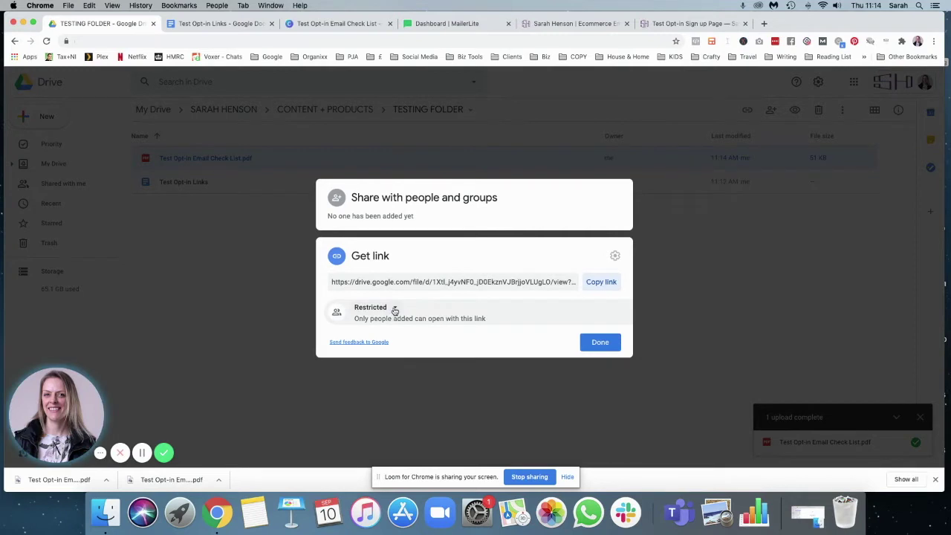
pyautogui.click(393, 309)
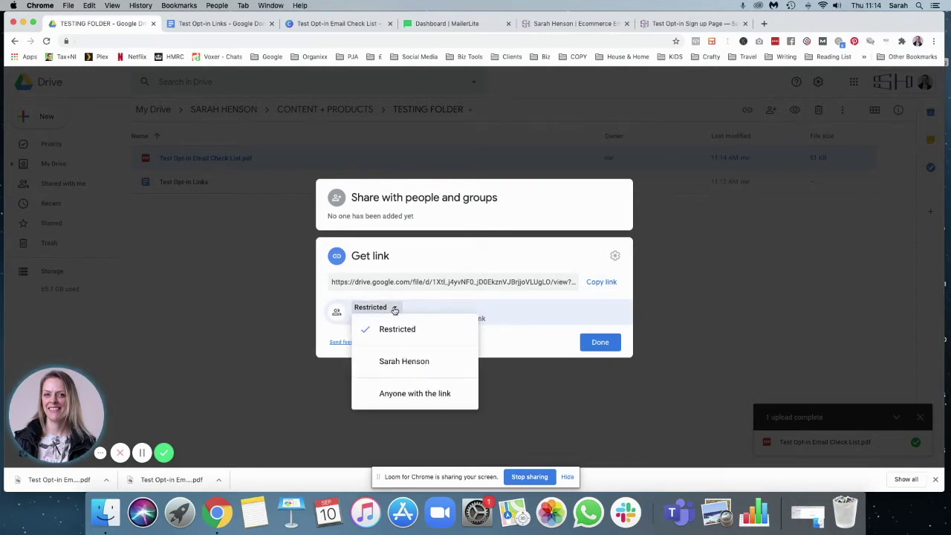
pyautogui.click(402, 394)
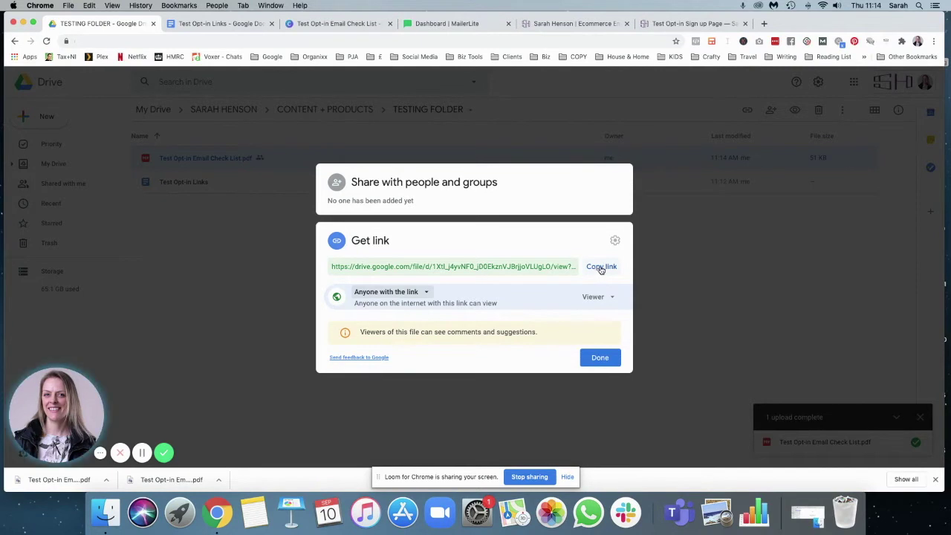
pyautogui.click(602, 269)
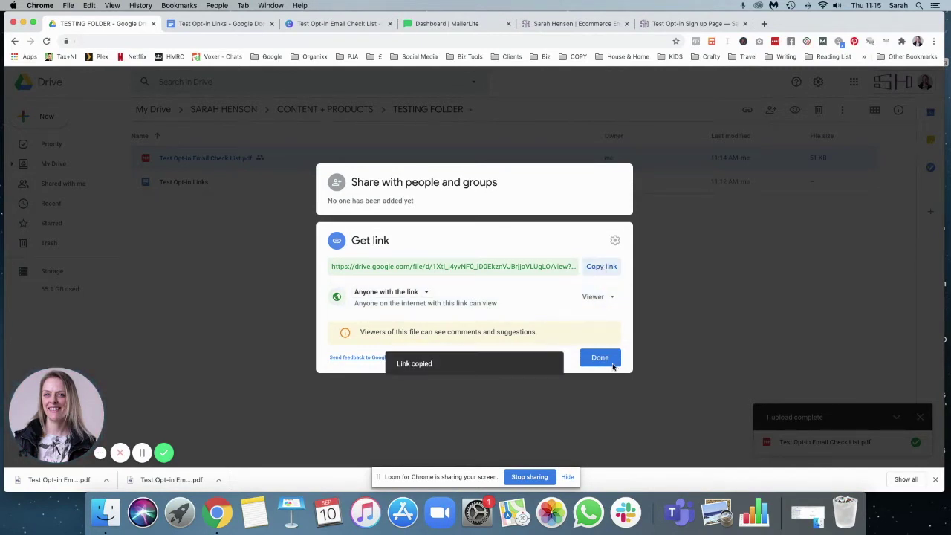
pyautogui.click(600, 357)
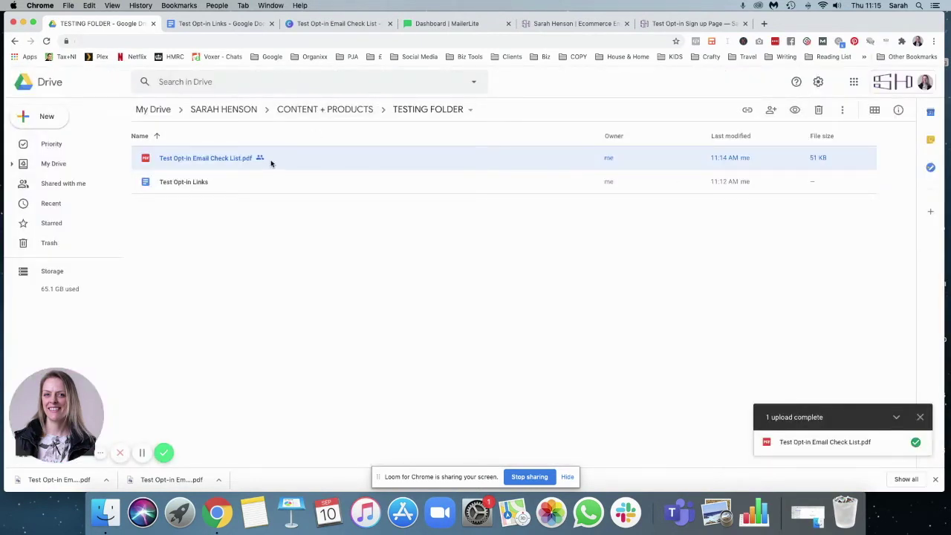
# - Open the copied share link in a new tab to confirm the PDF preview loads
pyautogui.click(764, 23)
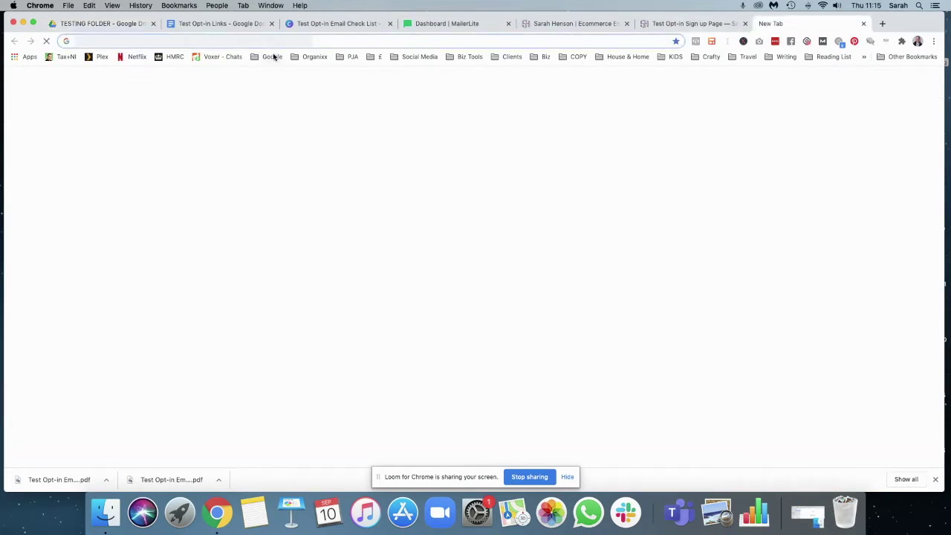
pyautogui.hotkey('ctrl', 'v')
pyautogui.press('Return')
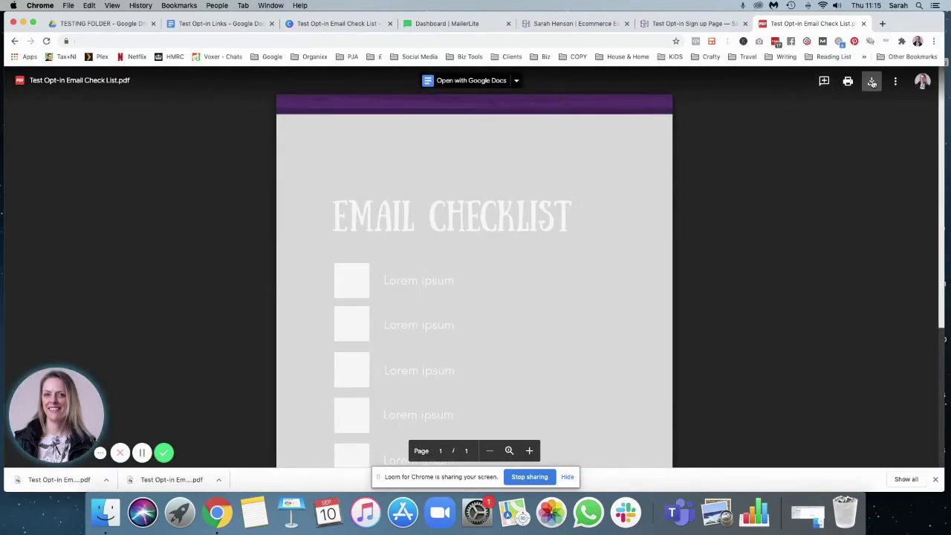
pyautogui.click(863, 23)
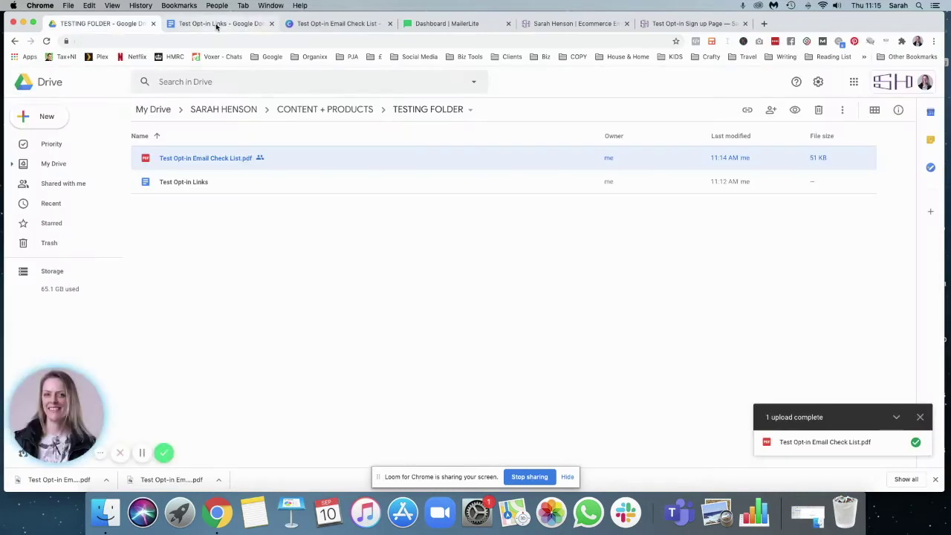
# - Paste the PDF share link under 'Opt-in link:' and remove the blank line under 'Thank you page:'
pyautogui.click(217, 25)
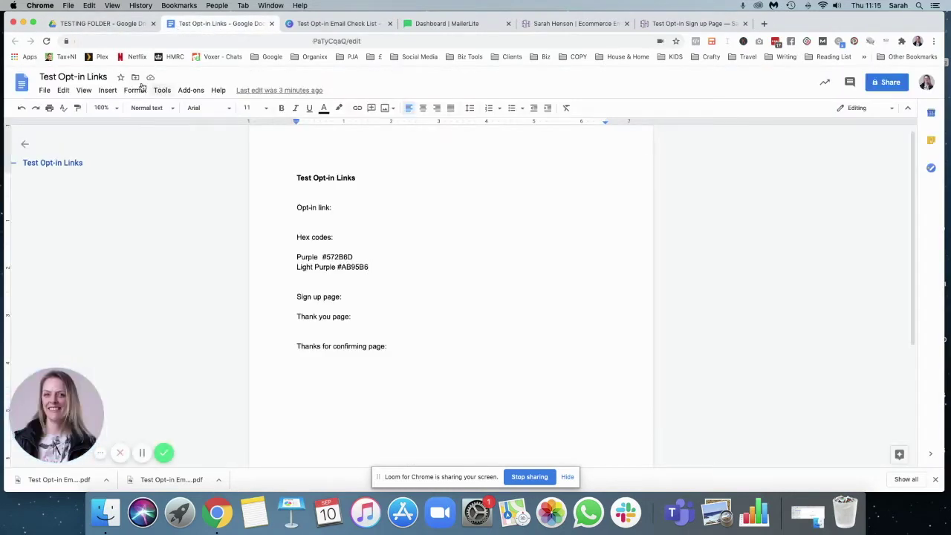
pyautogui.click(324, 216)
pyautogui.press('super+v')
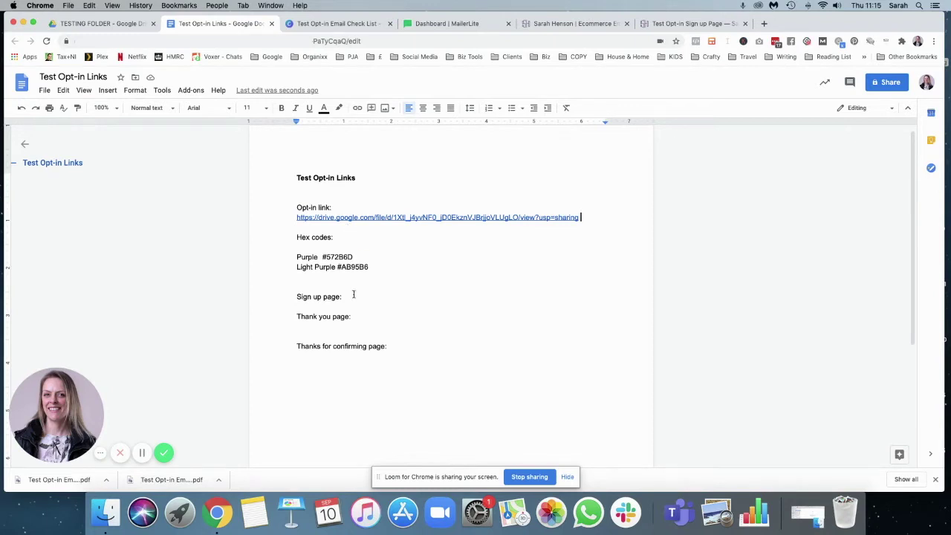
pyautogui.click(302, 327)
pyautogui.press('BackSpace')
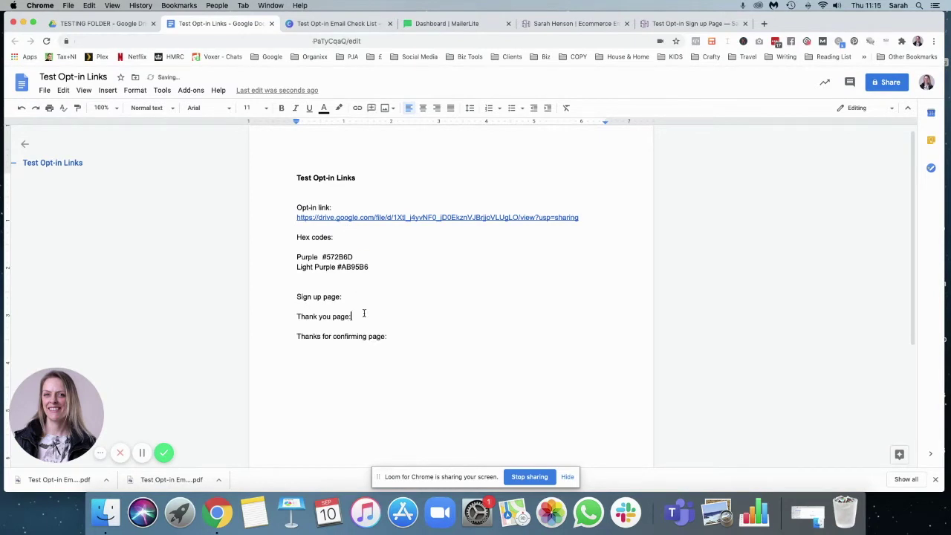
pyautogui.click(324, 284)
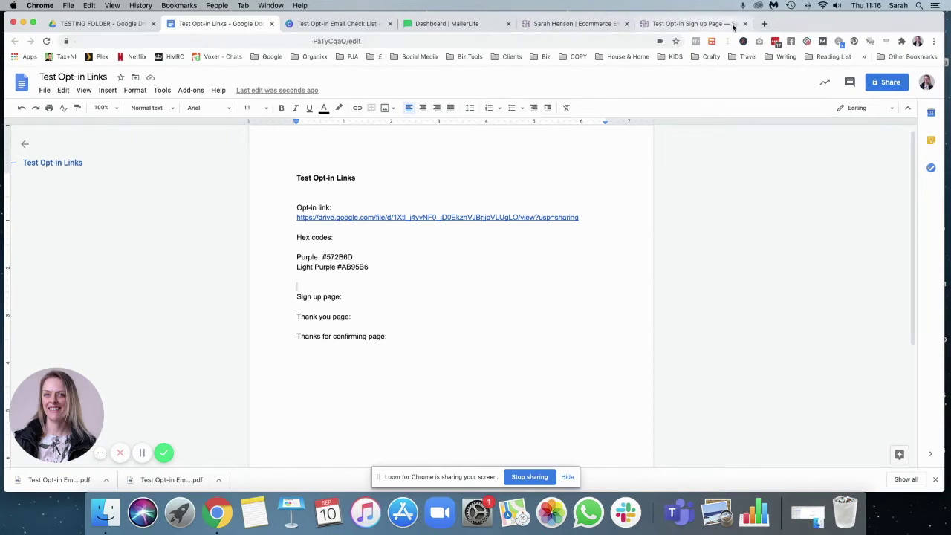
# - Close the old sign-up tab and bring up the Squarespace Pages panel
pyautogui.click(745, 23)
pyautogui.click(584, 25)
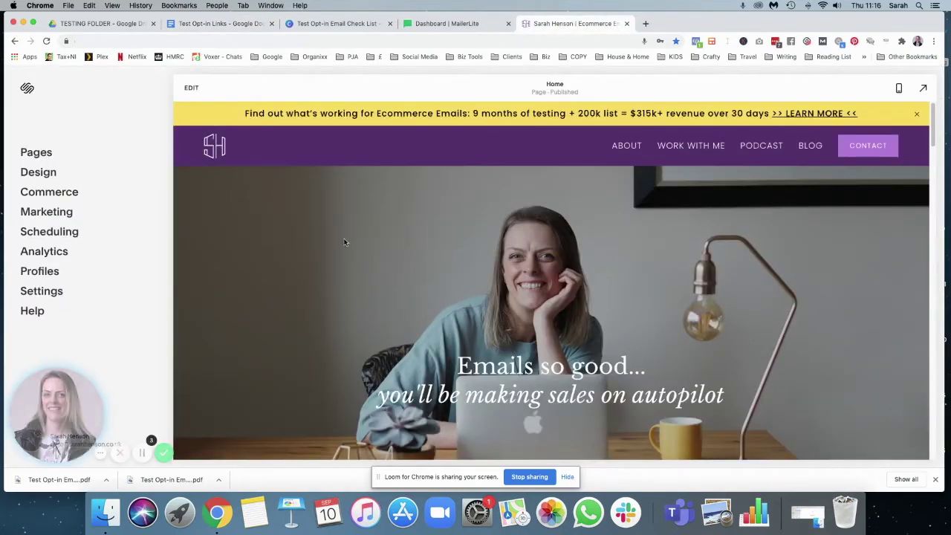
pyautogui.click(37, 154)
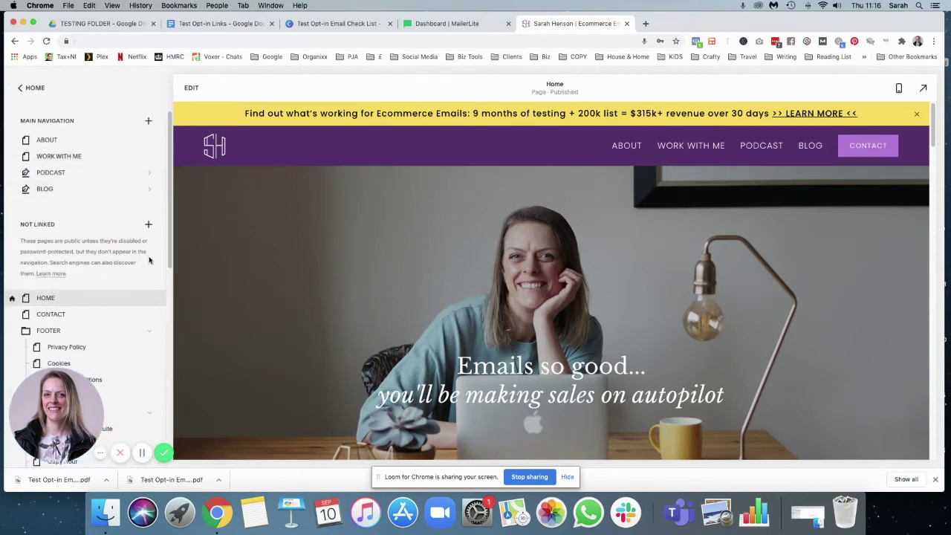
# - Add a Not Linked folder named TEST PAGES and begin adding a page inside it
pyautogui.click(148, 227)
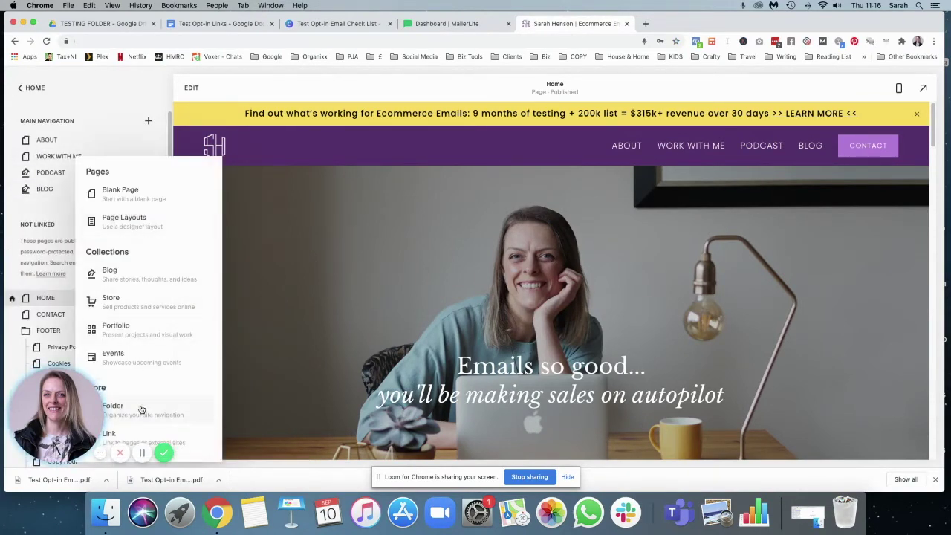
pyautogui.click(141, 411)
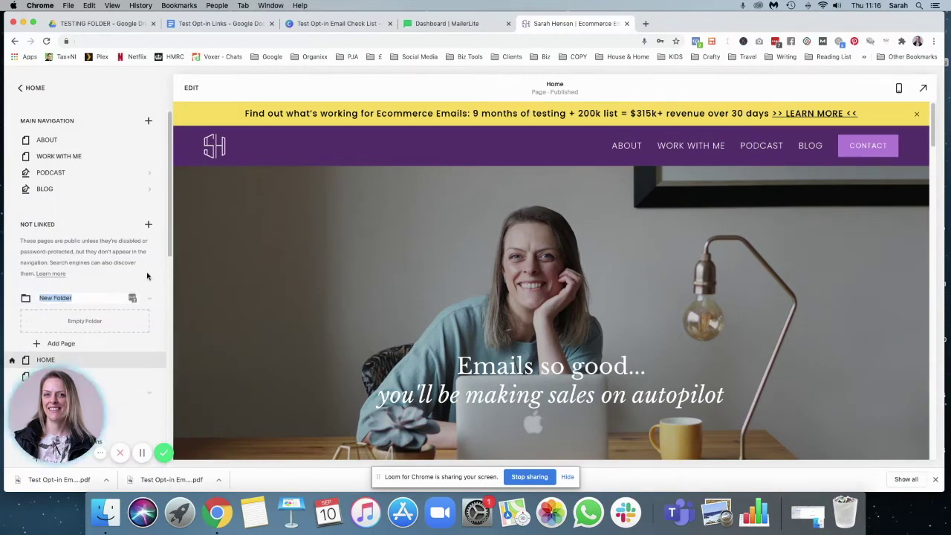
pyautogui.write('TEST')
pyautogui.press('Return')
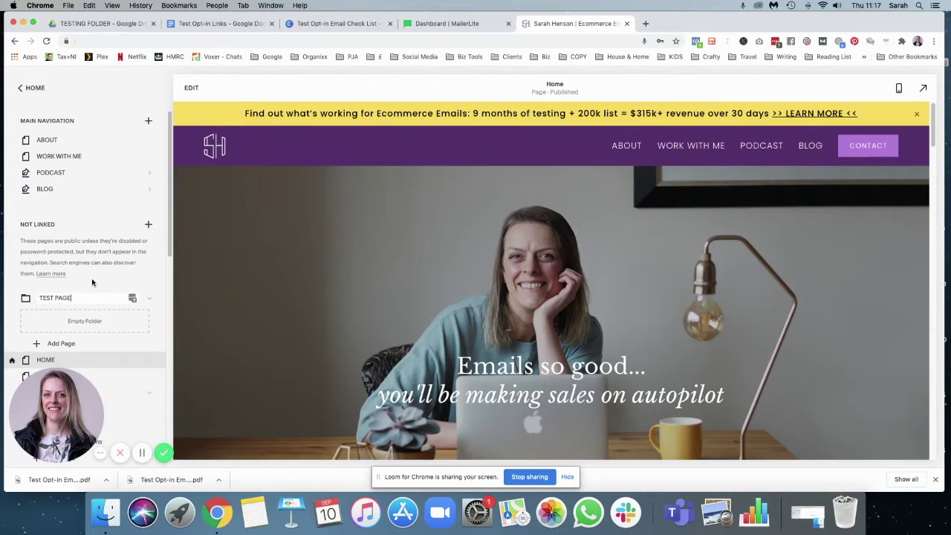
pyautogui.write('PAGES')
pyautogui.press('Return')
pyautogui.click(68, 345)
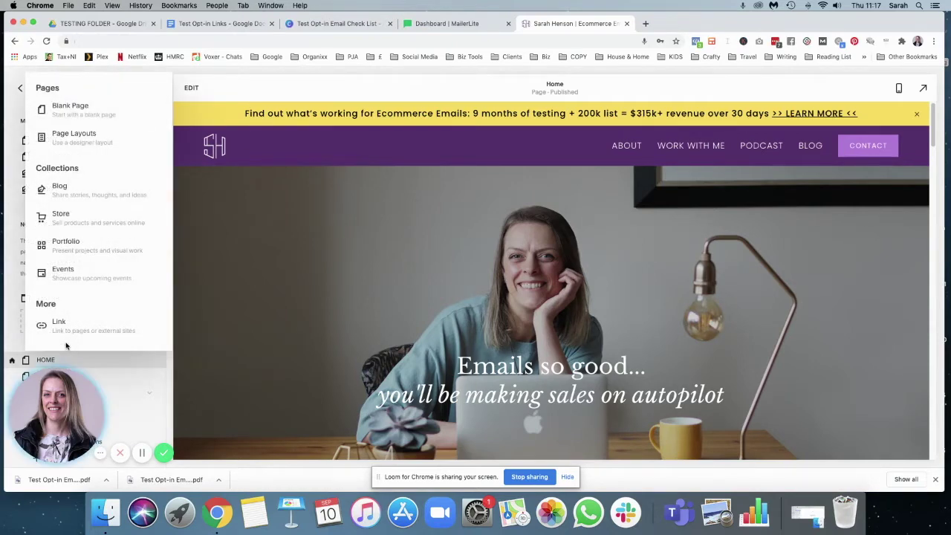
# - Add blank pages named EC Sign Up and EC Thank You to the TEST PAGES folder
pyautogui.click(64, 108)
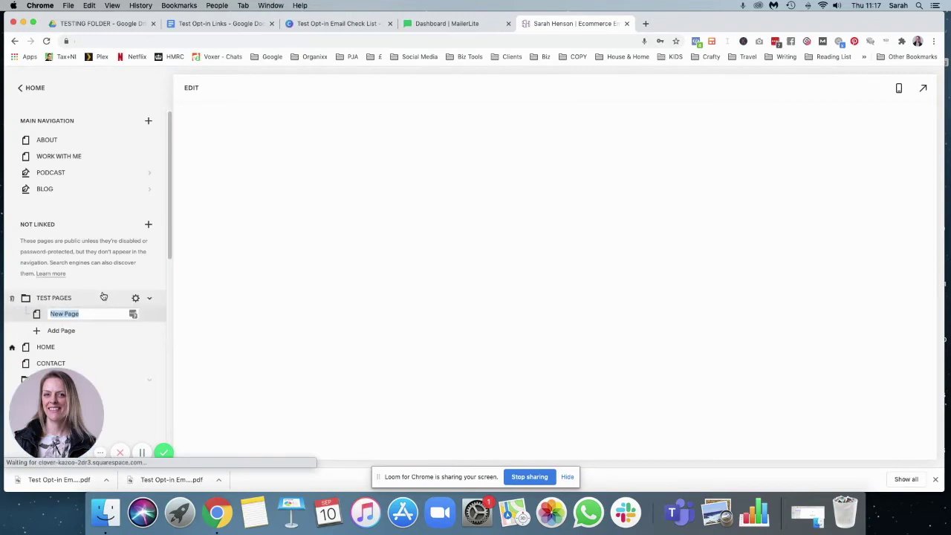
pyautogui.write('S')
pyautogui.press('BackSpace')
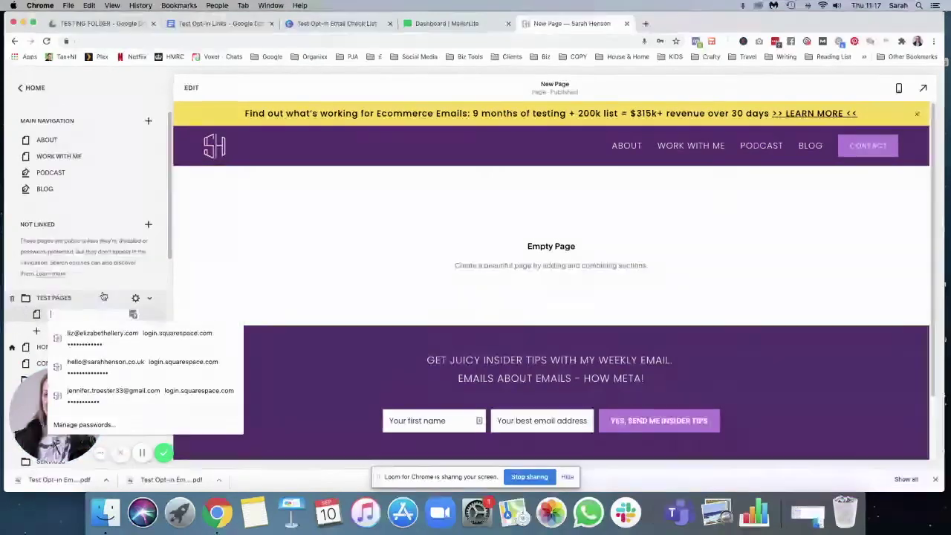
pyautogui.write('EC')
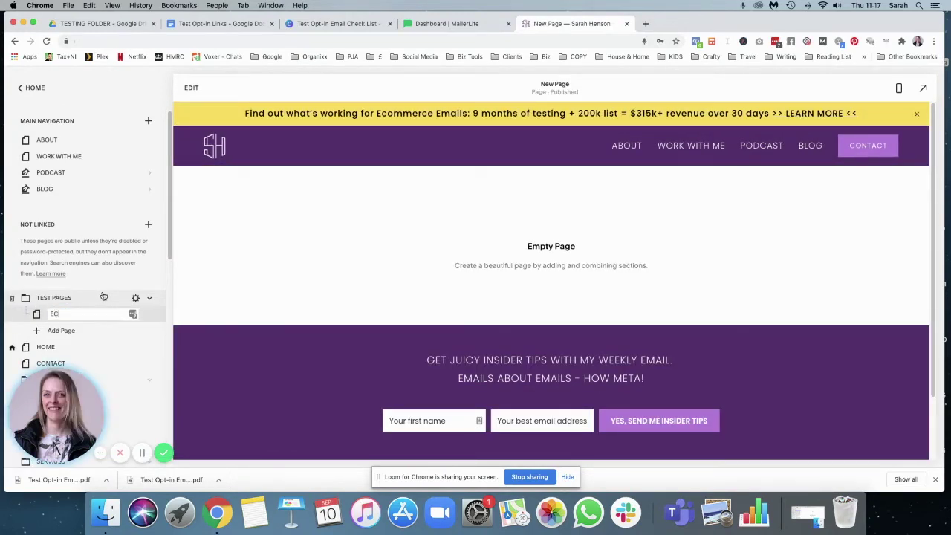
pyautogui.write(' Sign Up')
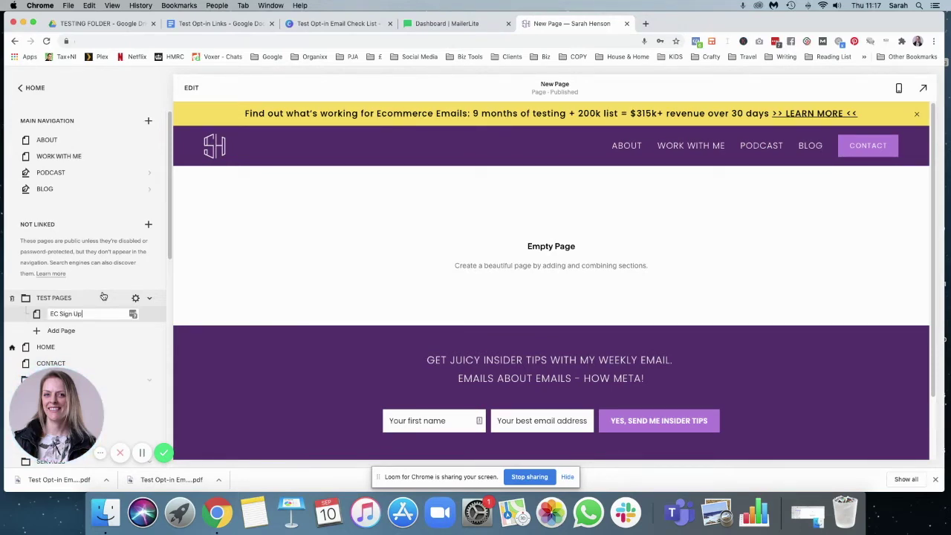
pyautogui.press('Return')
pyautogui.click(65, 332)
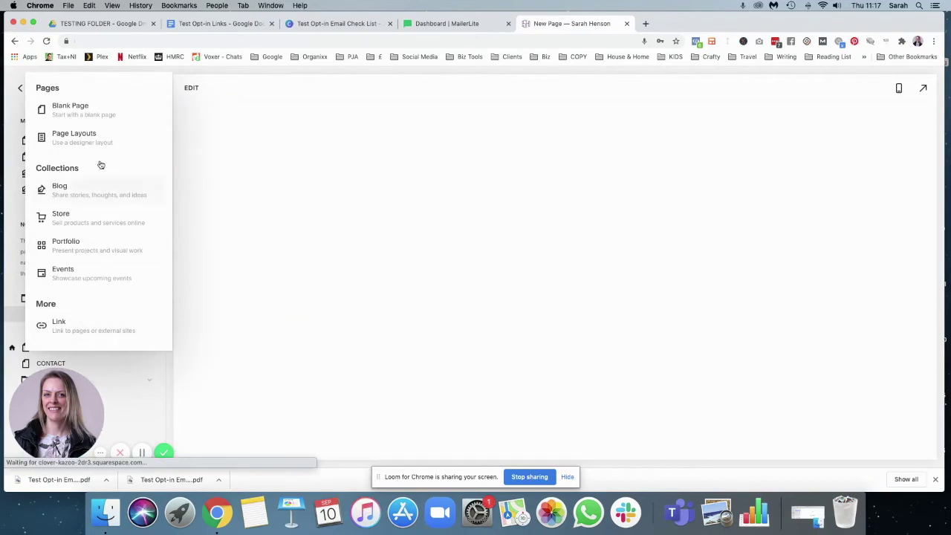
pyautogui.click(65, 110)
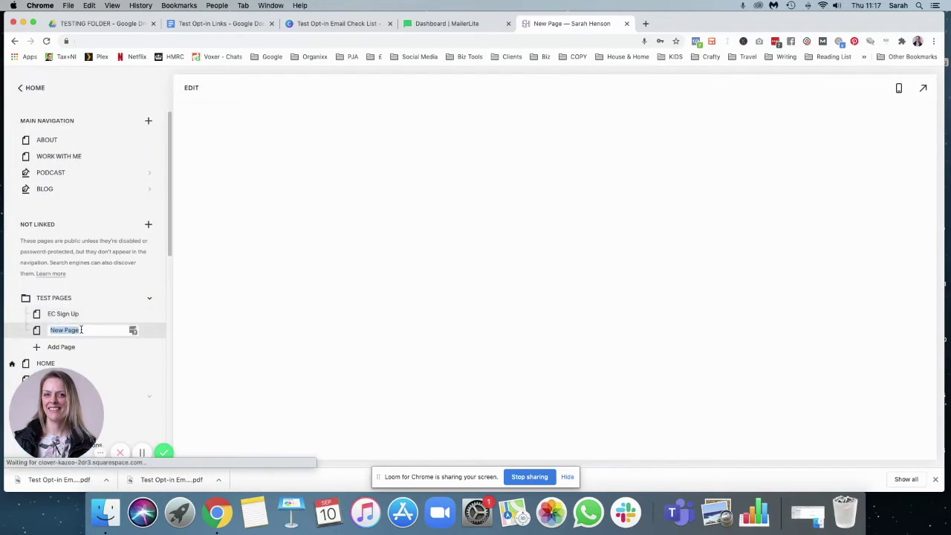
pyautogui.write('EC ')
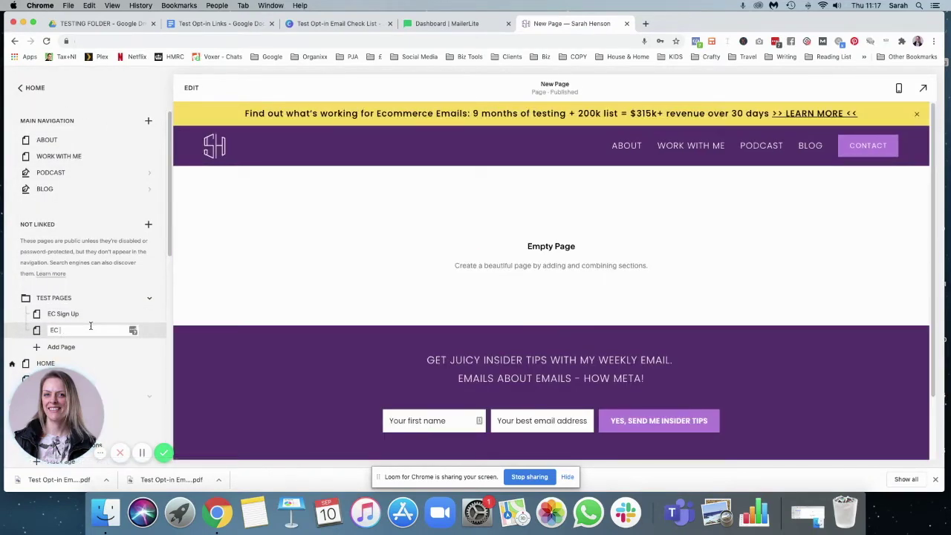
pyautogui.write('Thank you')
# - Add a blank EC Confirmation page, then open the EC Sign Up page
pyautogui.click(75, 347)
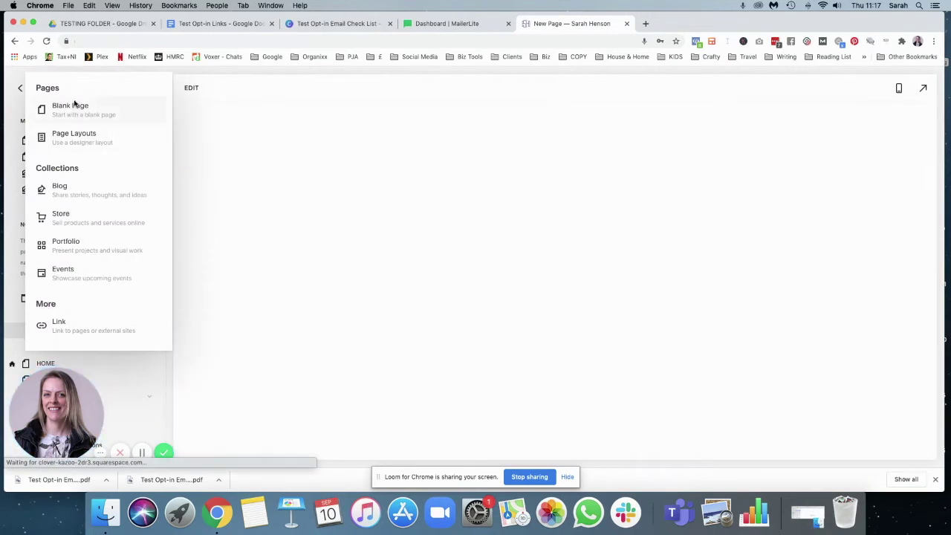
pyautogui.click(74, 105)
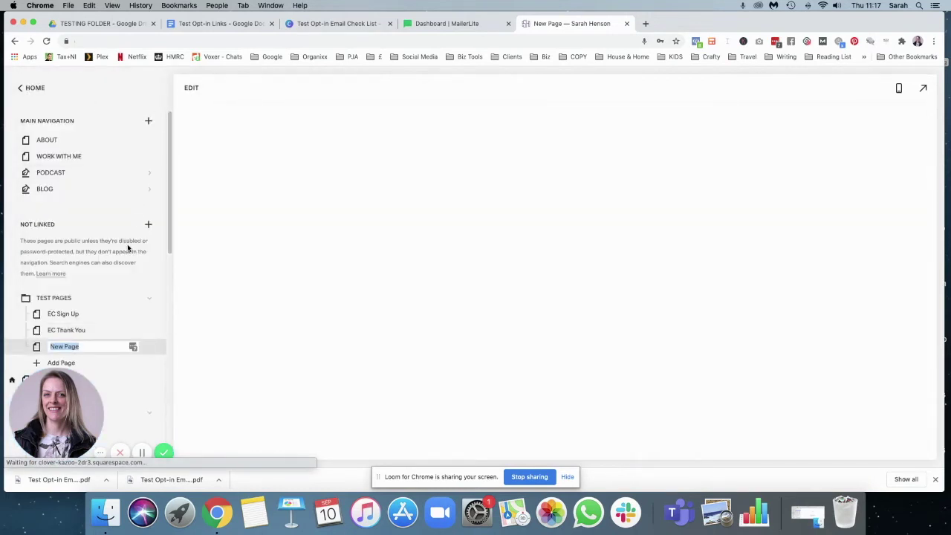
pyautogui.write('EC Confirmation')
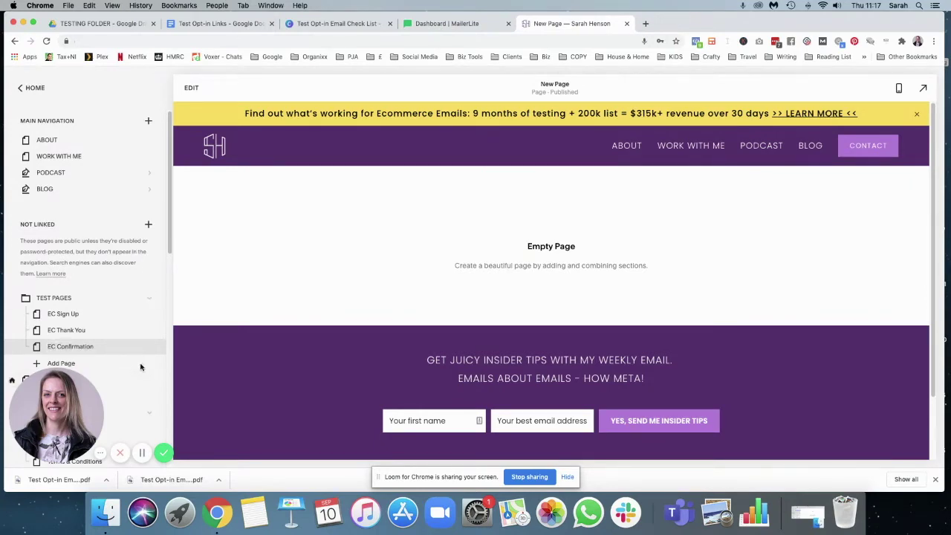
pyautogui.click(133, 346)
pyautogui.click(277, 119)
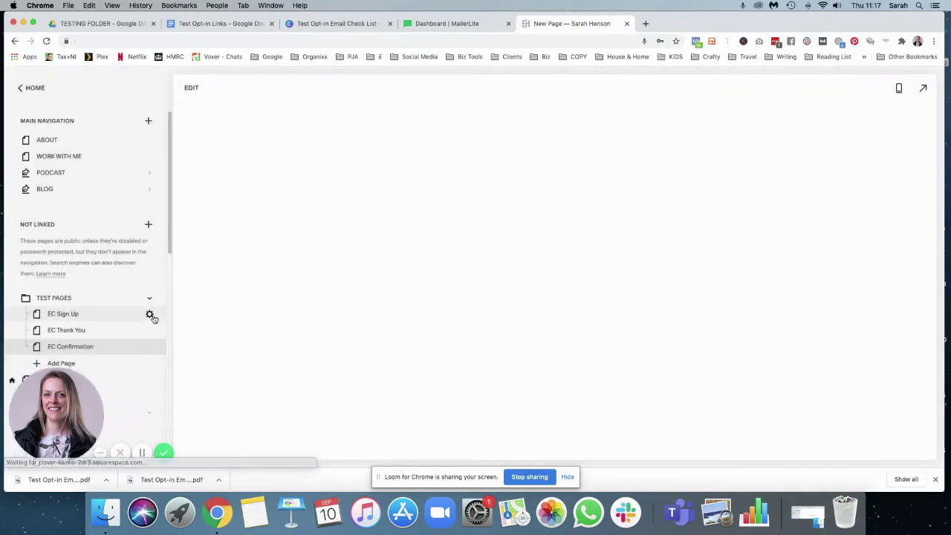
pyautogui.click(91, 316)
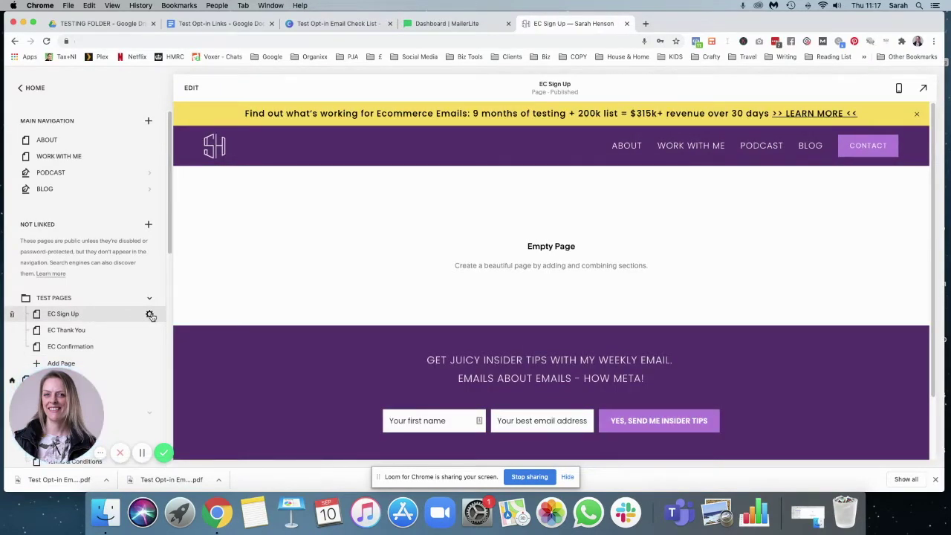
# - Add a section containing a Text block to the empty EC Sign Up page
pyautogui.click(191, 88)
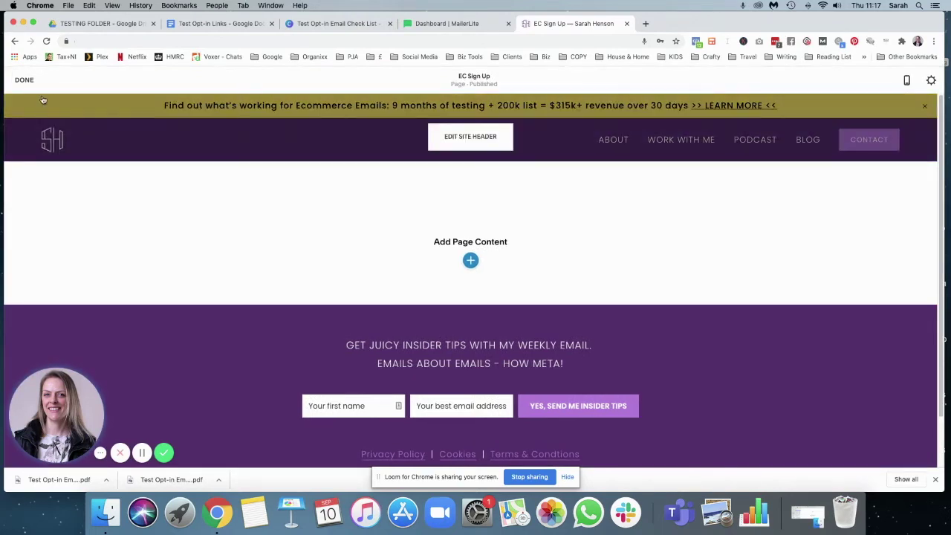
pyautogui.click(471, 260)
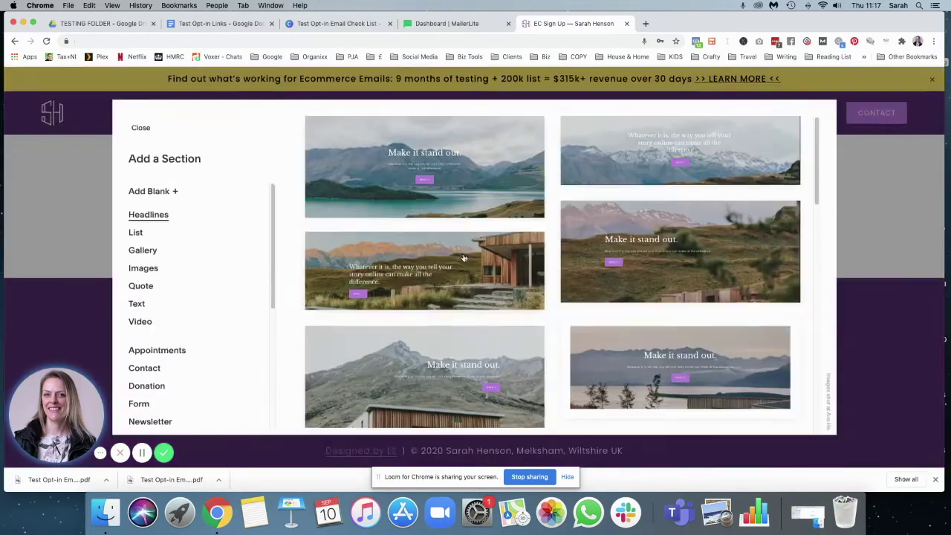
pyautogui.click(367, 206)
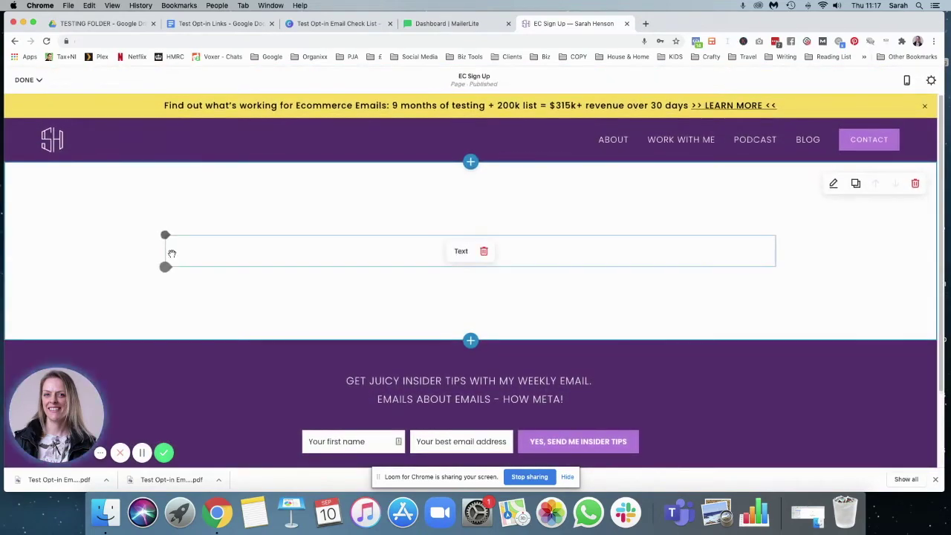
pyautogui.click(166, 236)
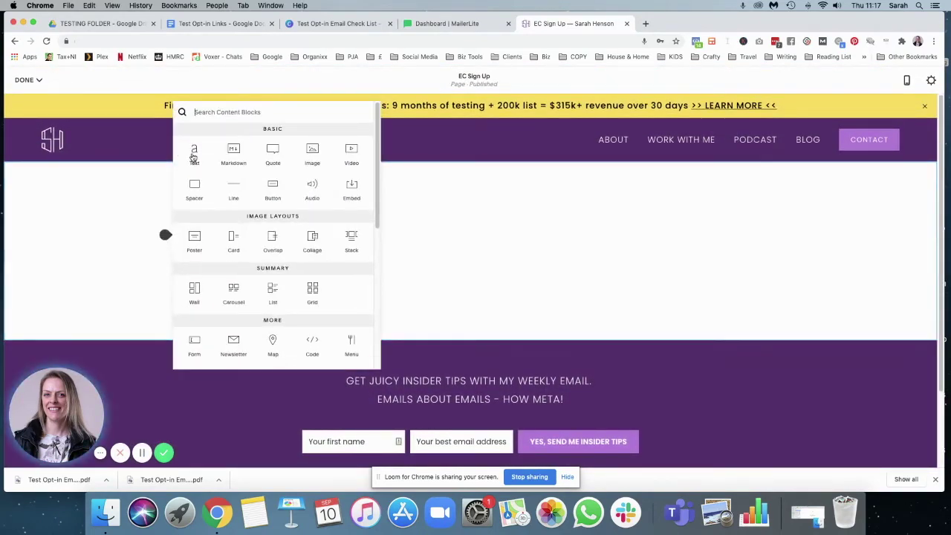
pyautogui.click(194, 153)
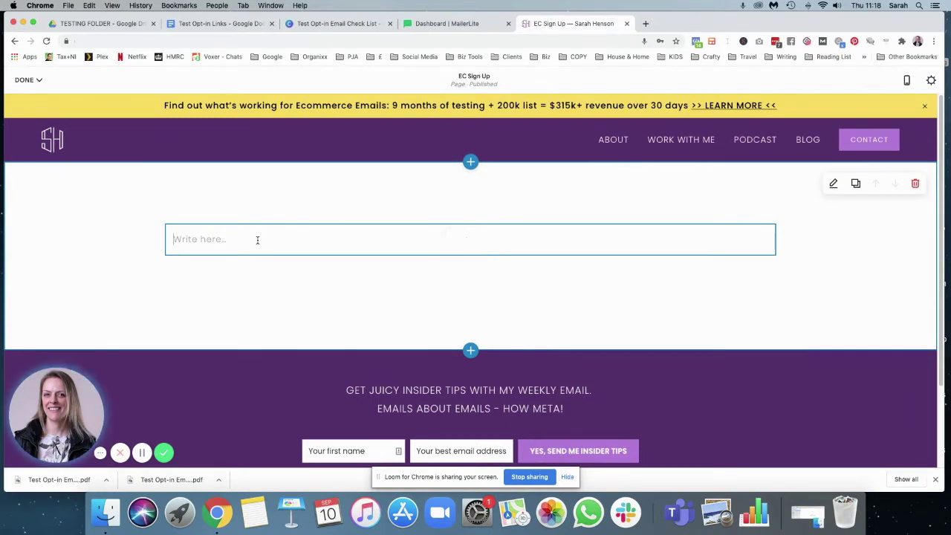
pyautogui.click(257, 239)
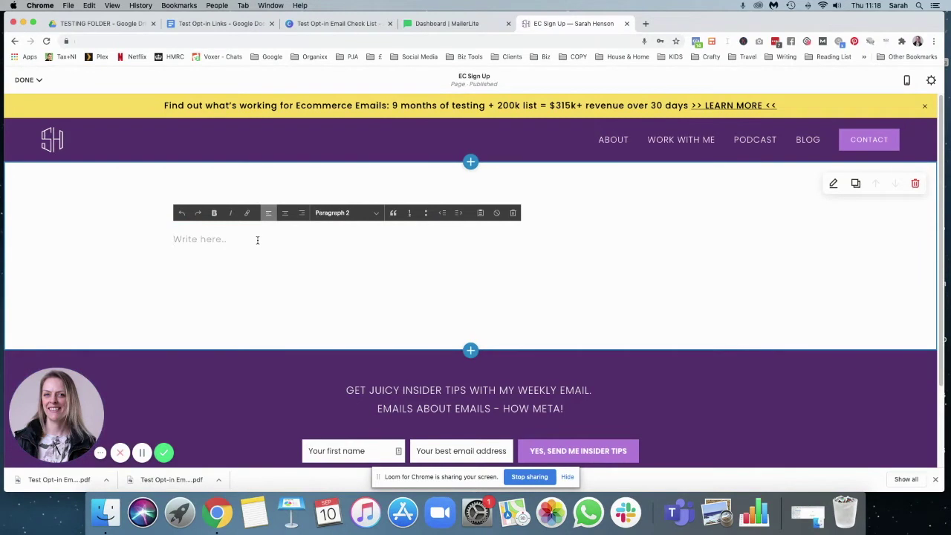
# - Type the Email Checklist sign-up sentence and style it as an italic Heading 2
pyautogui.write('Sign up below to ')
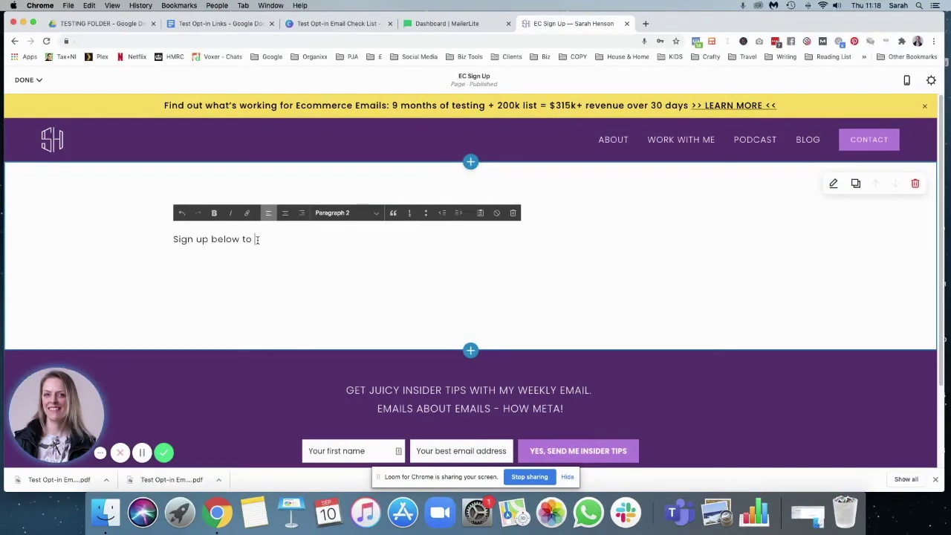
pyautogui.write('geceive the Email Checklist and transform your emails!')
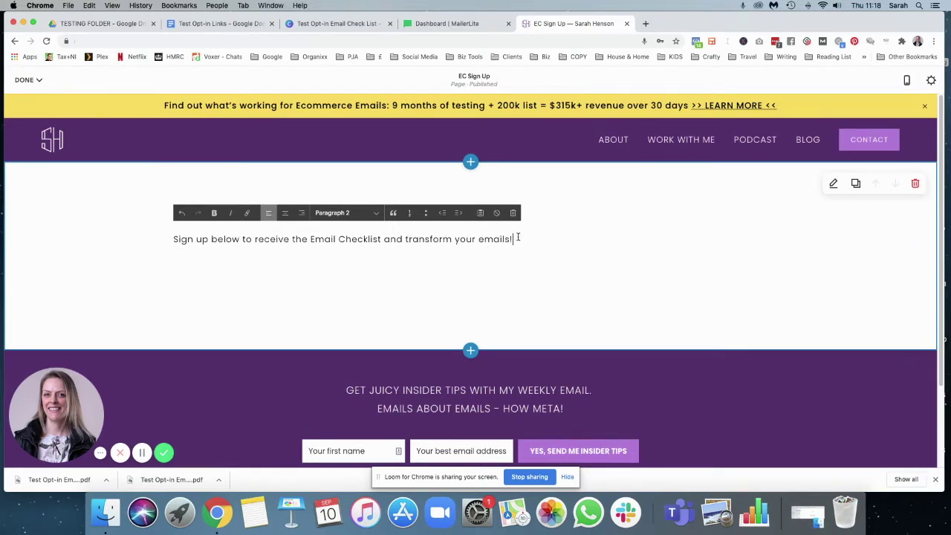
pyautogui.moveTo(518, 238); pyautogui.dragTo(138, 248)
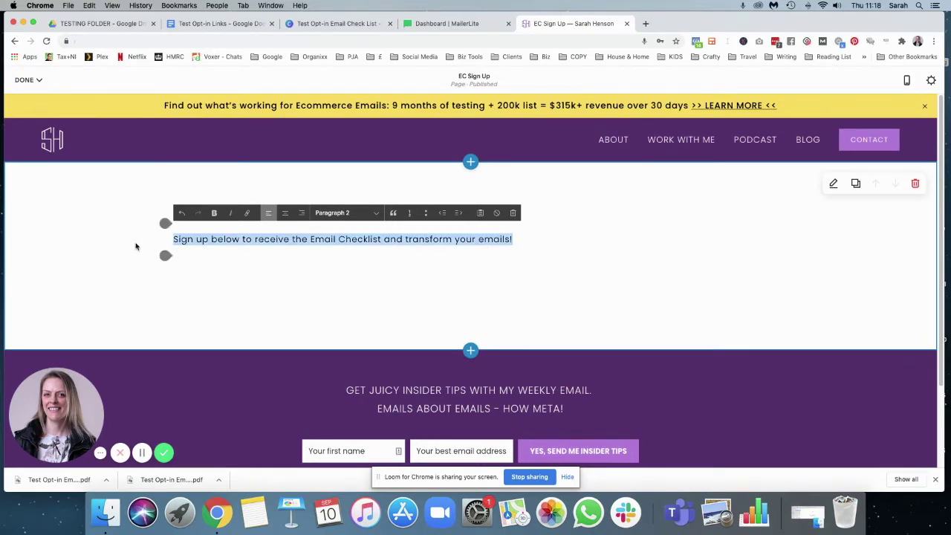
pyautogui.click(346, 213)
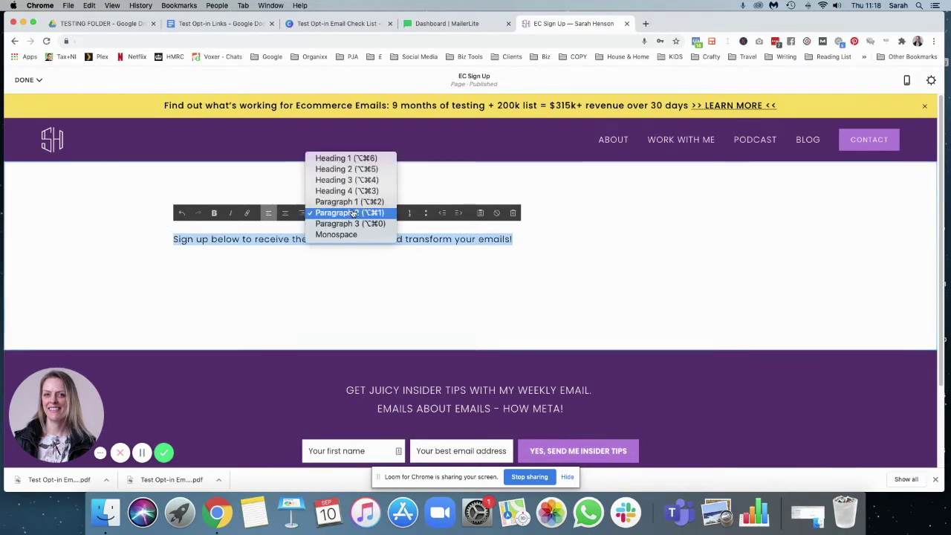
pyautogui.click(346, 158)
pyautogui.click(338, 213)
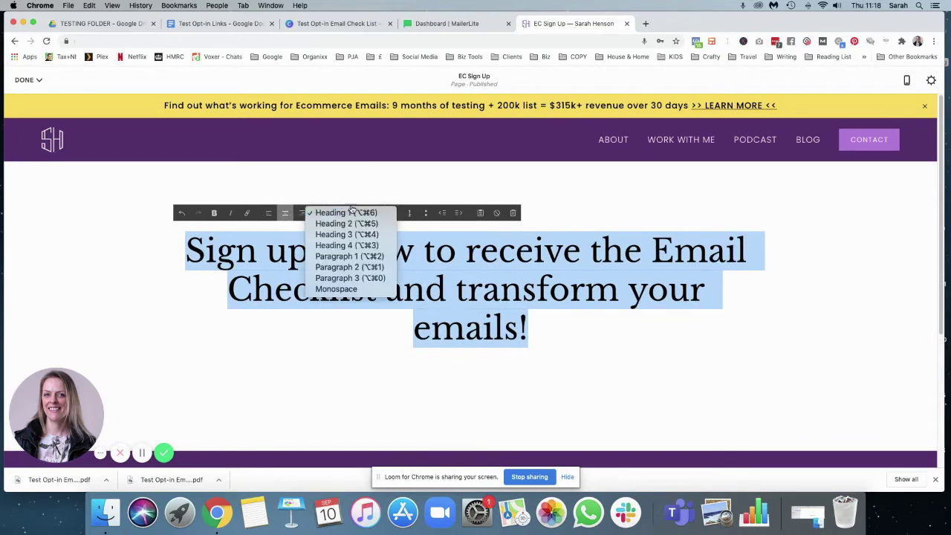
pyautogui.click(350, 229)
pyautogui.click(345, 212)
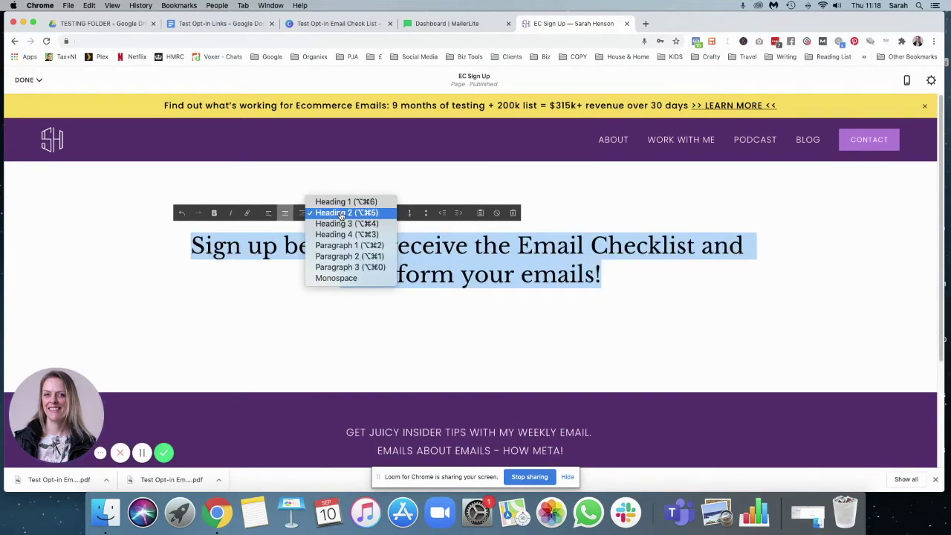
pyautogui.click(340, 223)
pyautogui.click(342, 213)
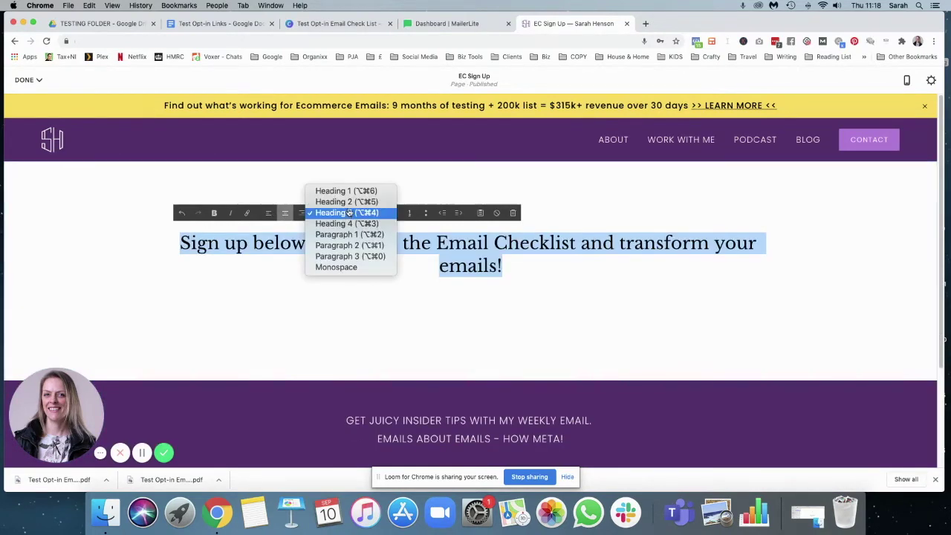
pyautogui.click(342, 203)
pyautogui.click(231, 214)
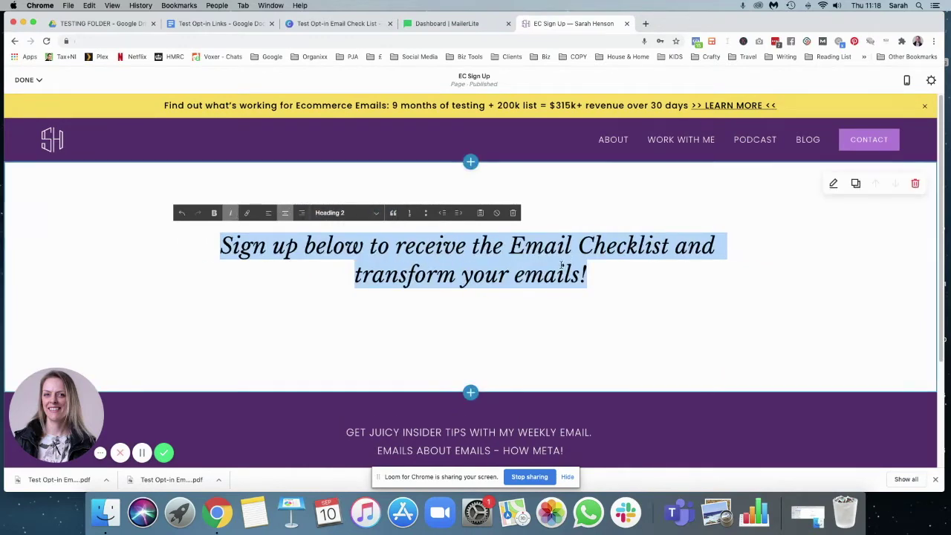
# - Correct the heading's wording to 'to' and break it onto a second line
pyautogui.click(689, 250)
pyautogui.tripleClick(688, 250)
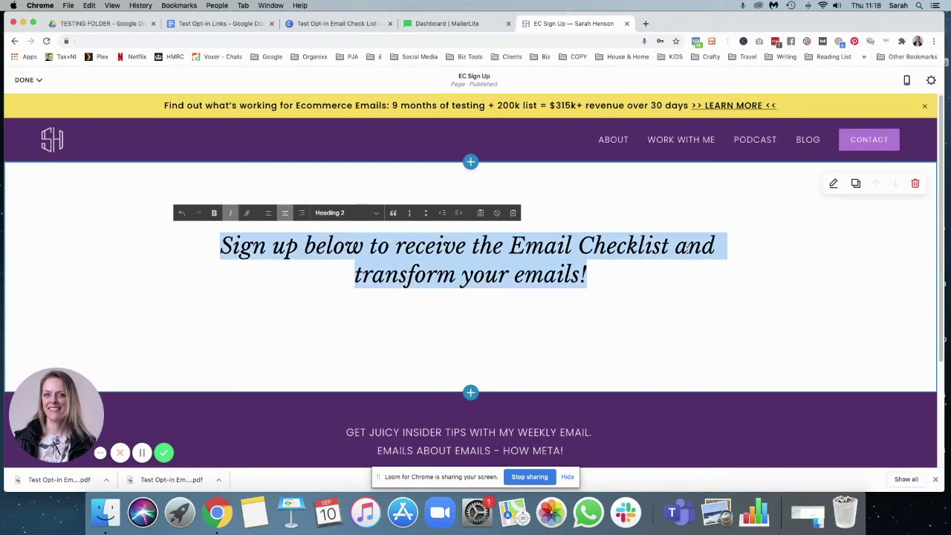
pyautogui.doubleClick(685, 250)
pyautogui.write('to')
pyautogui.press('Return')
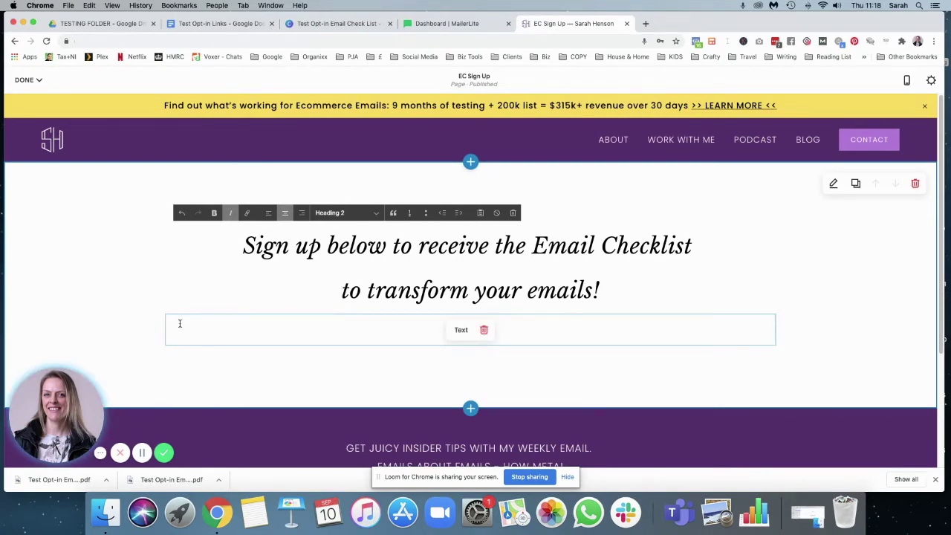
# - Save the changes to the EC Sign Up page
pyautogui.click(165, 288)
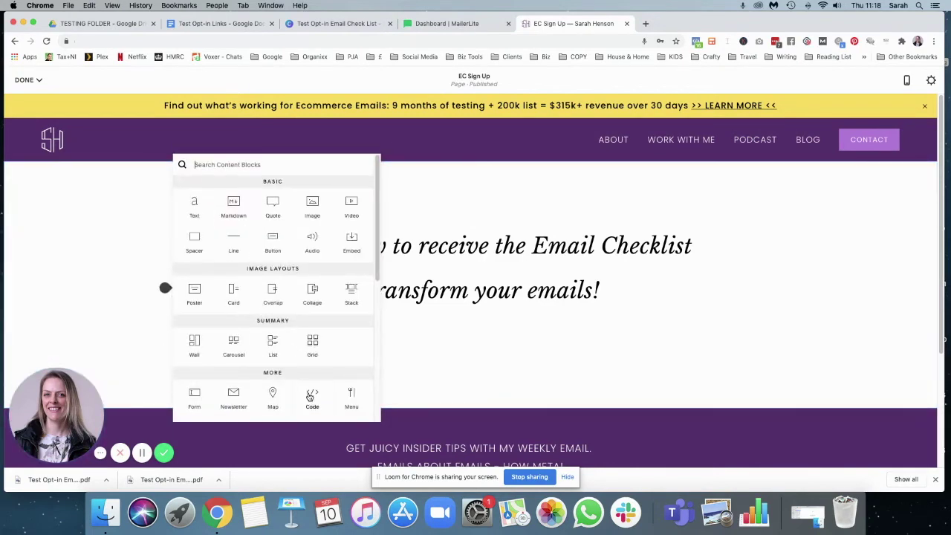
pyautogui.click(521, 353)
pyautogui.click(28, 79)
pyautogui.click(29, 99)
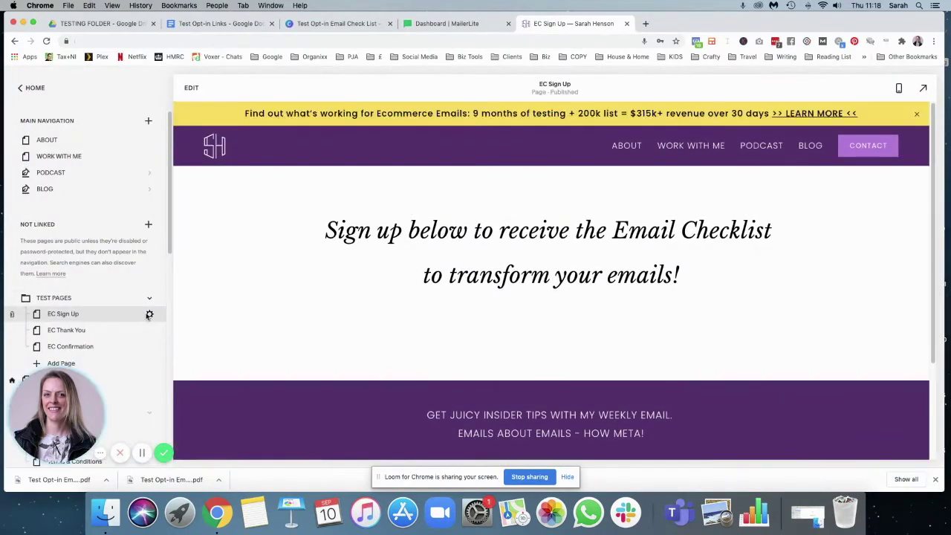
# - Enter the site domain plus ec-sign-up under 'Sign up page:' in the links doc
pyautogui.click(149, 314)
pyautogui.moveTo(493, 293); pyautogui.dragTo(440, 293)
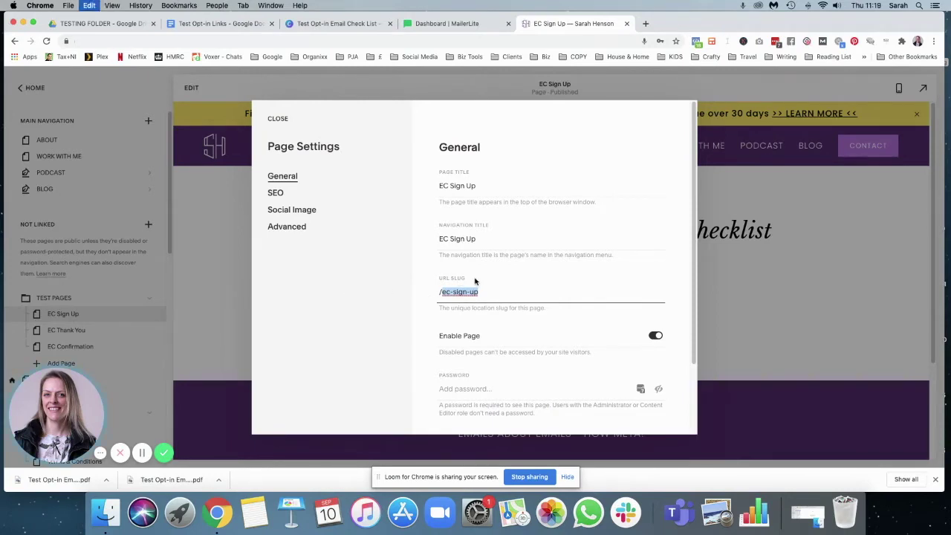
pyautogui.click(193, 28)
pyautogui.click(304, 304)
pyautogui.press('Return')
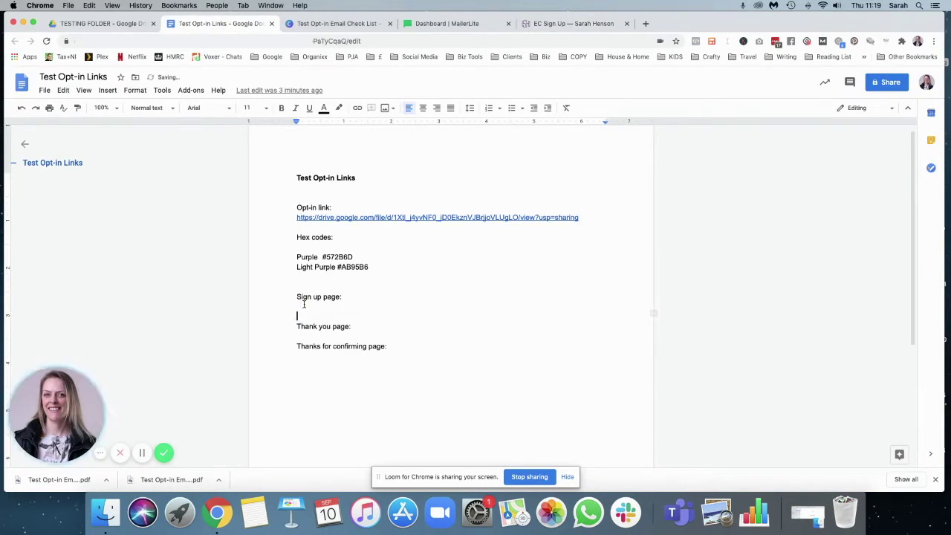
pyautogui.write('https://sarah')
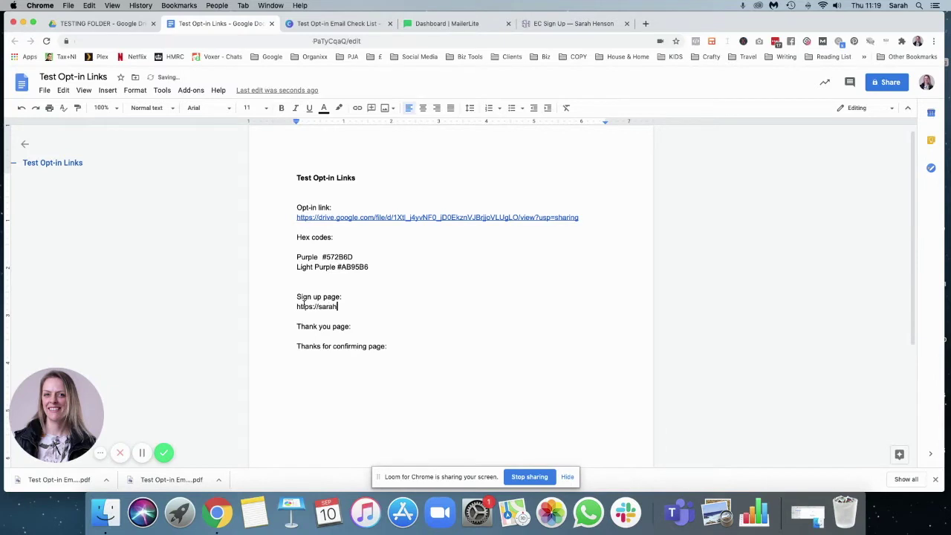
pyautogui.write('henson.co.uk/ec-sign-up')
# - Insert the missing '/' before ec-sign-up and close the EC Sign Up page settings
pyautogui.click(380, 306)
pyautogui.write('/')
pyautogui.click(417, 306)
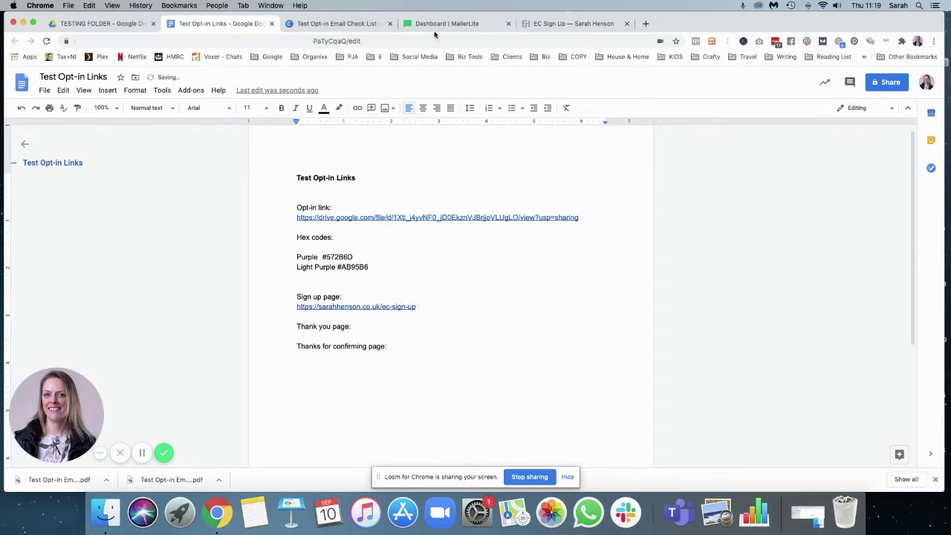
pyautogui.click(557, 23)
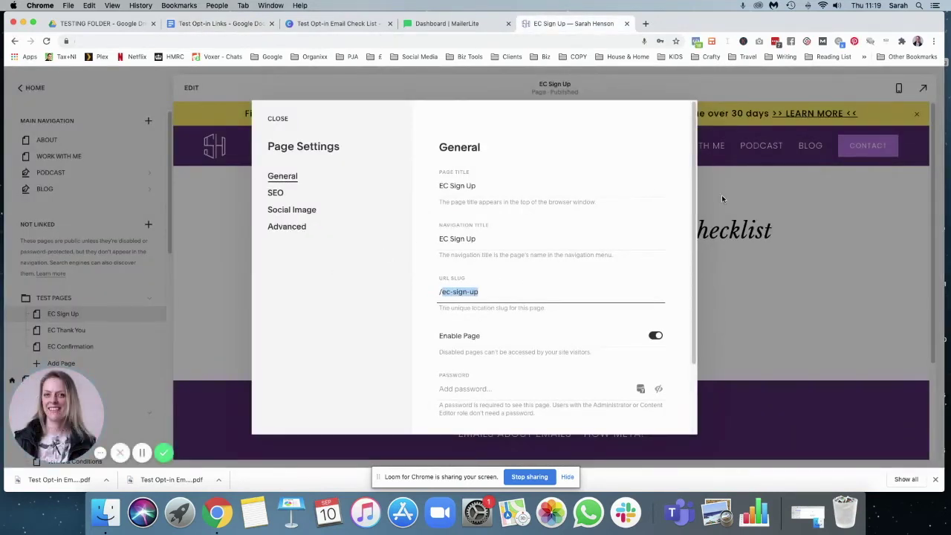
pyautogui.click(273, 122)
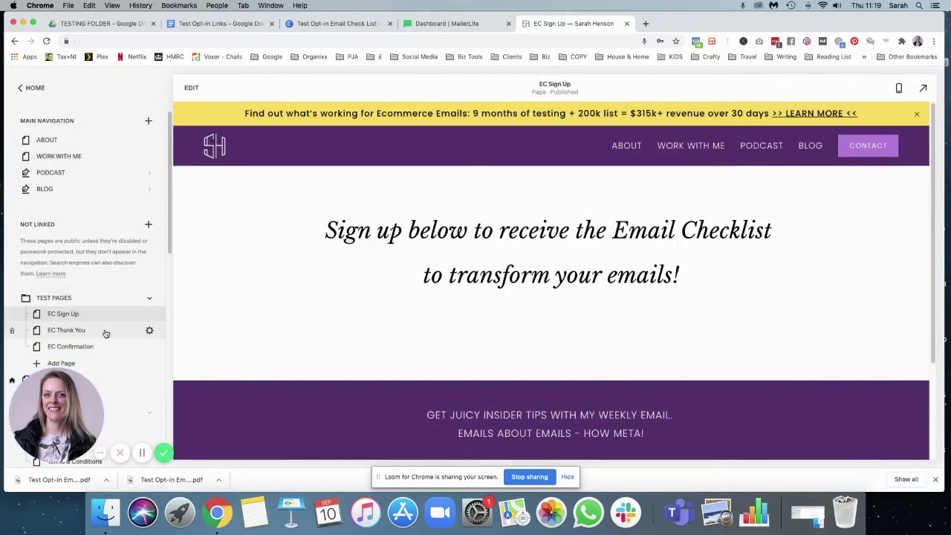
# - Open the EC Thank You page for editing and add a blank section
pyautogui.click(94, 332)
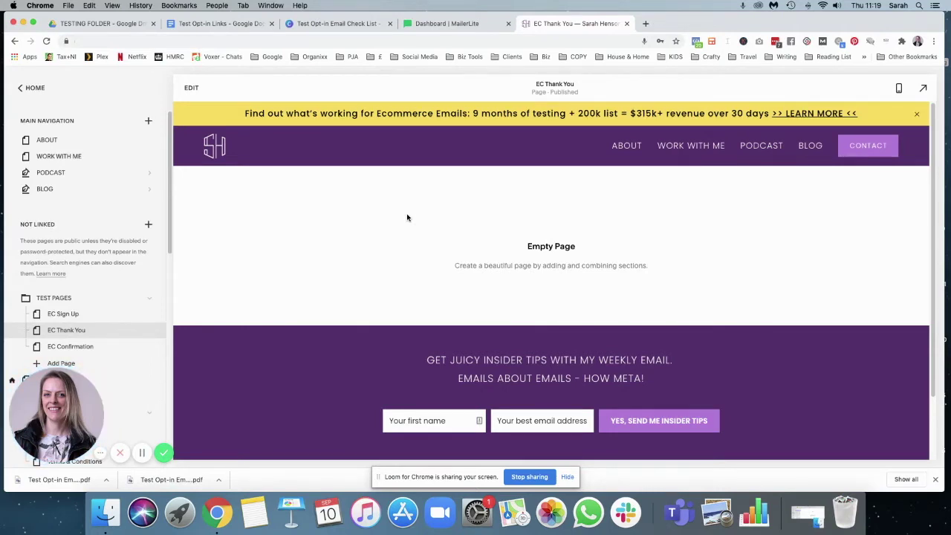
pyautogui.click(191, 89)
pyautogui.click(470, 260)
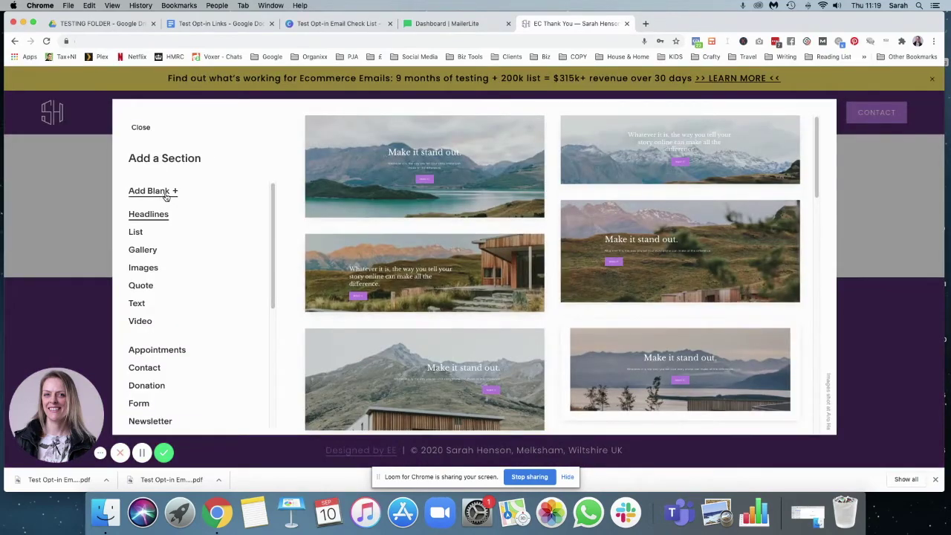
pyautogui.click(153, 191)
pyautogui.click(221, 253)
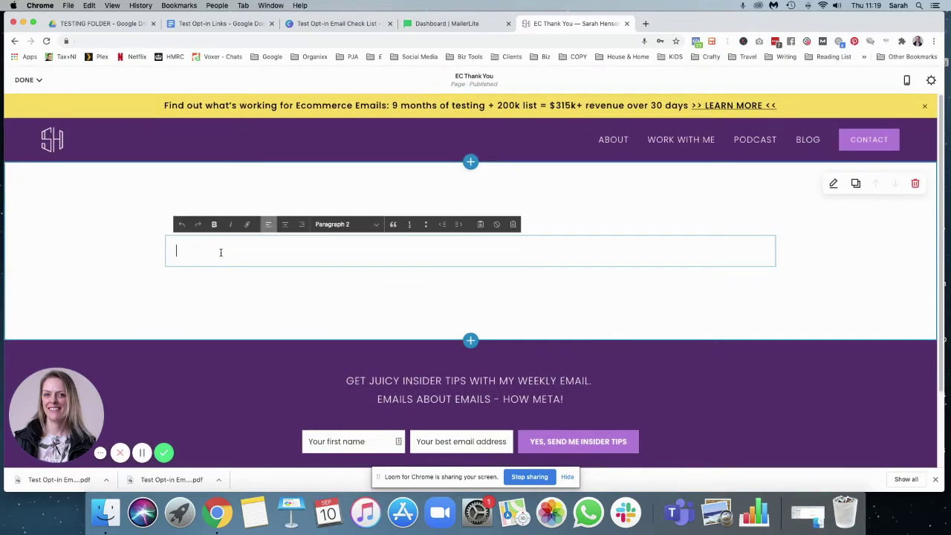
# - Type 'Thanks for choosing the Email Checklist to download' and a check-your-inbox confirmation line
pyautogui.write('Thanks for ')
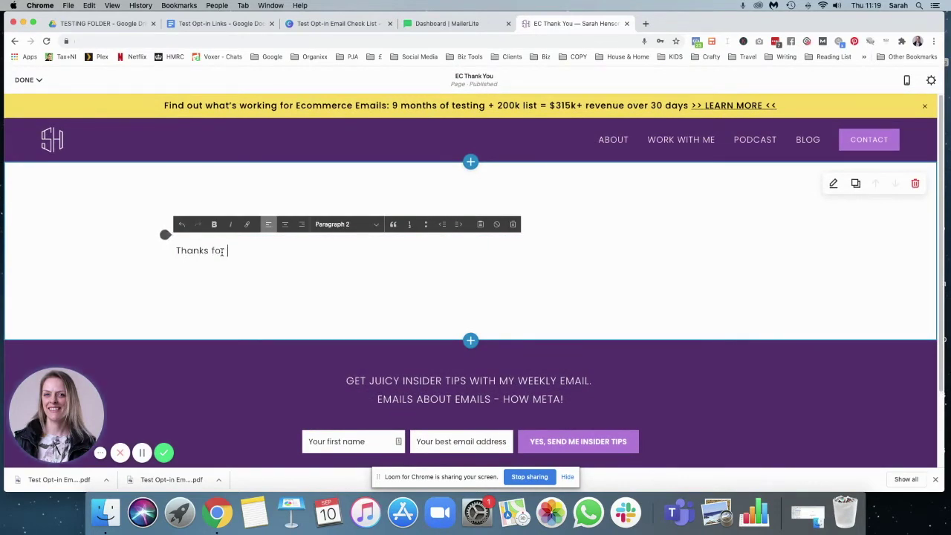
pyautogui.write('choosi')
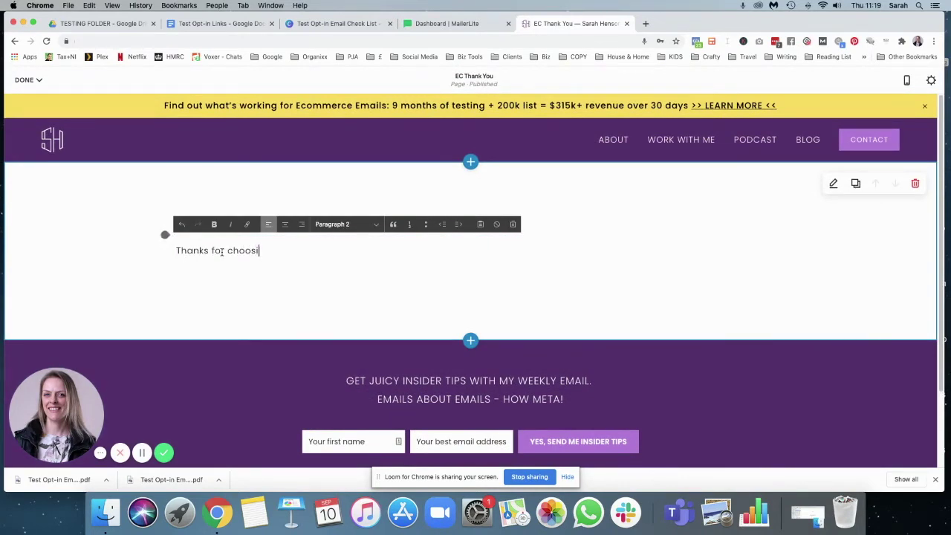
pyautogui.write('ng the Email Checklist')
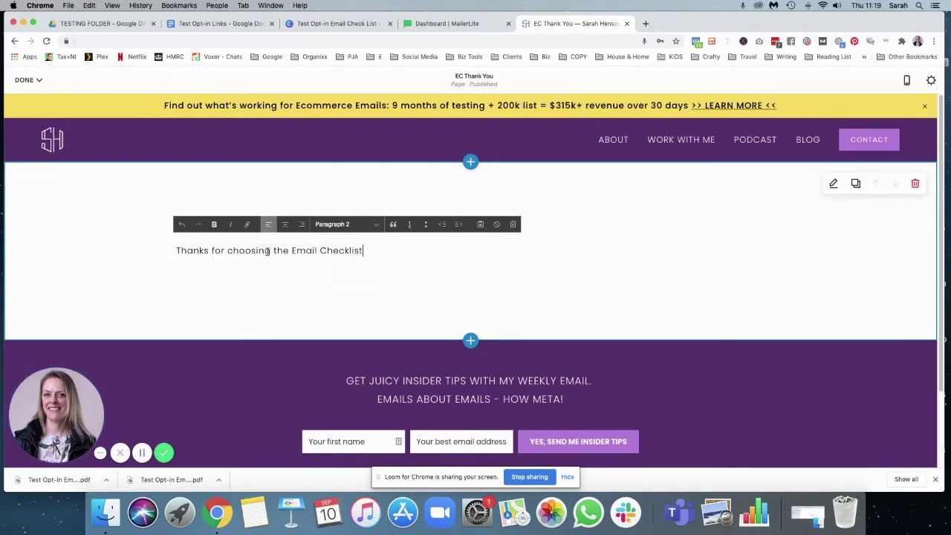
pyautogui.click(273, 250)
pyautogui.write('to download')
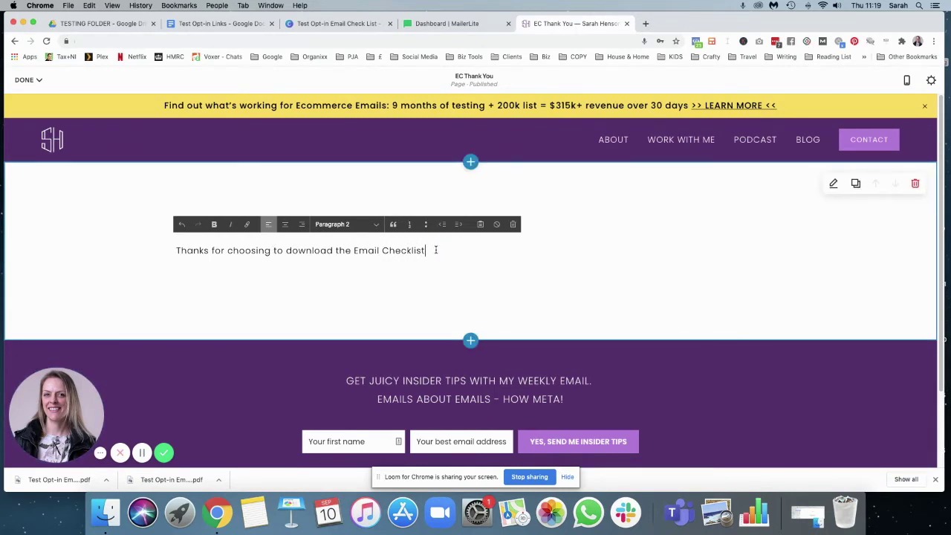
pyautogui.press('Return')
pyautogui.write('Please check ')
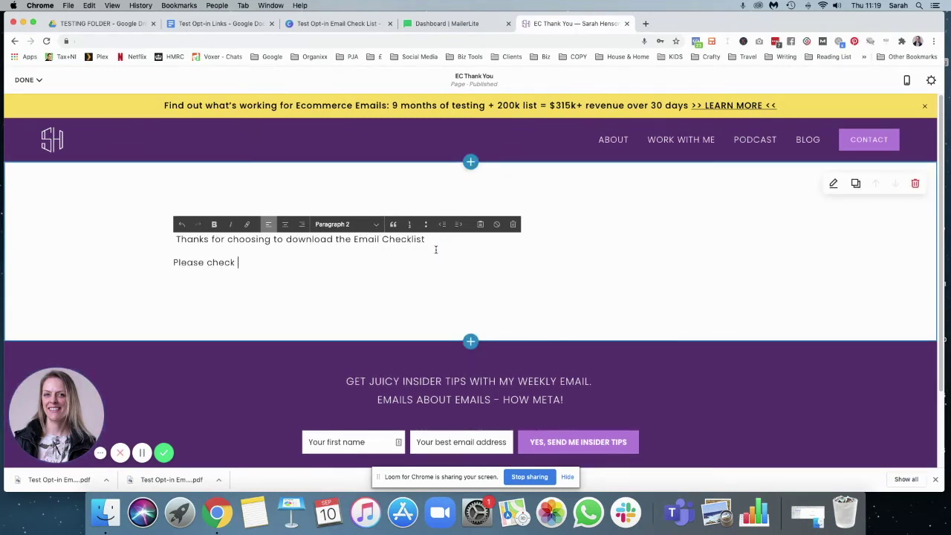
pyautogui.write('your inbox to confirm your address')
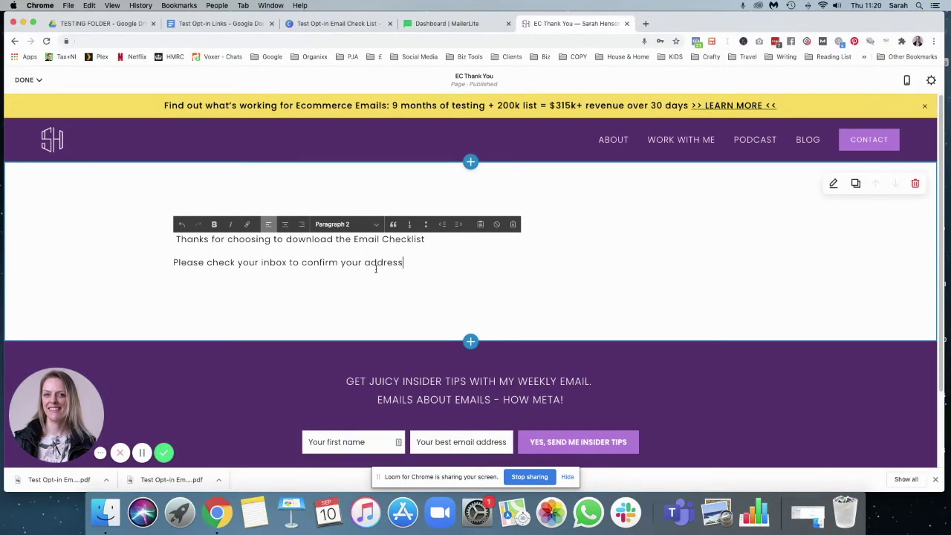
pyautogui.click(364, 262)
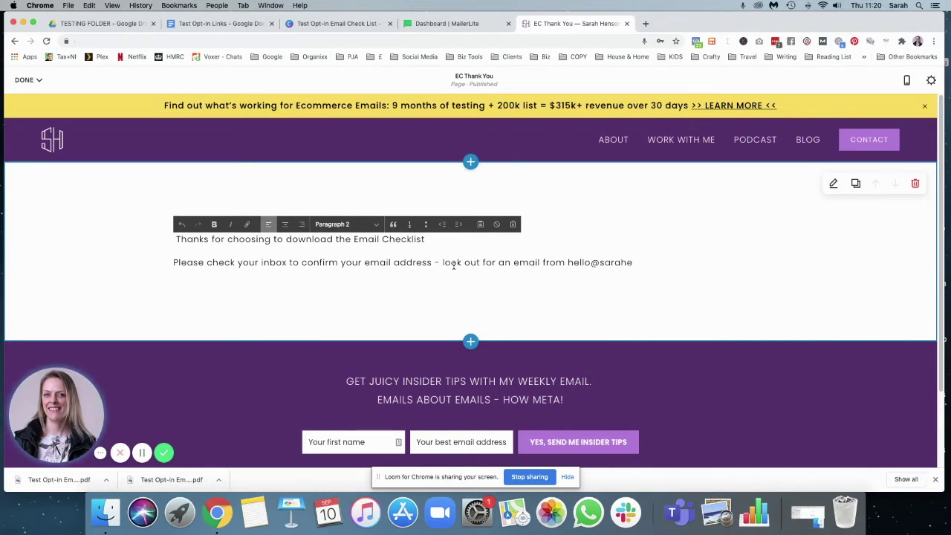
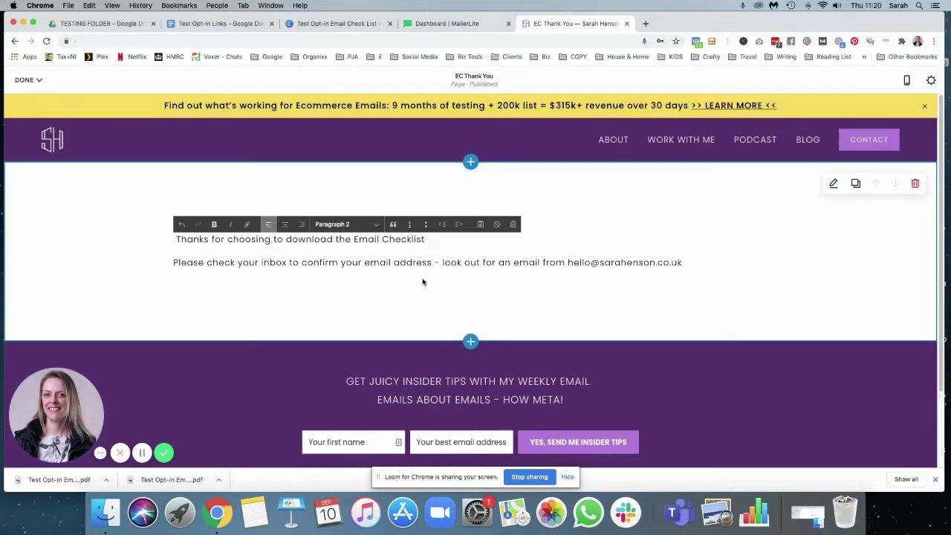
# - Centre both lines and set the confirmation line to Paragraph 1
pyautogui.moveTo(624, 263); pyautogui.dragTo(158, 244)
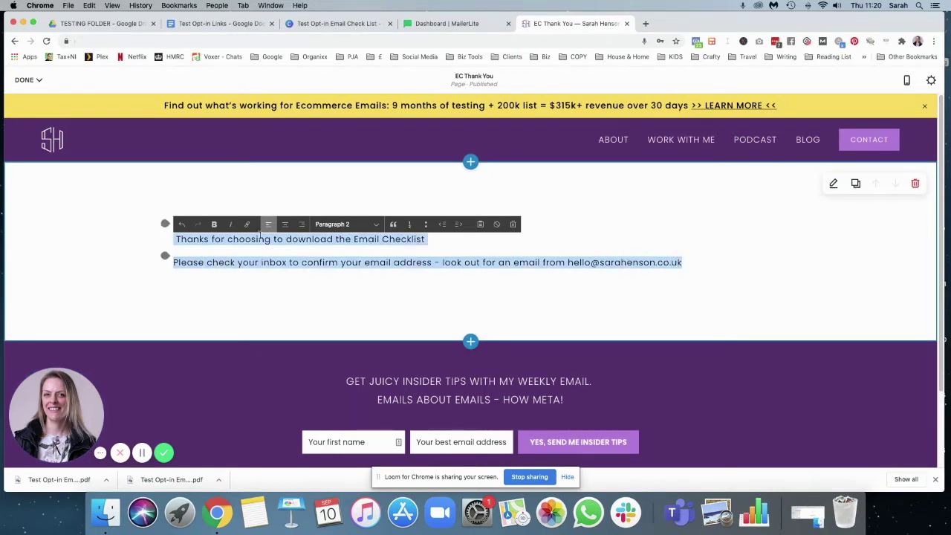
pyautogui.click(285, 224)
pyautogui.click(364, 232)
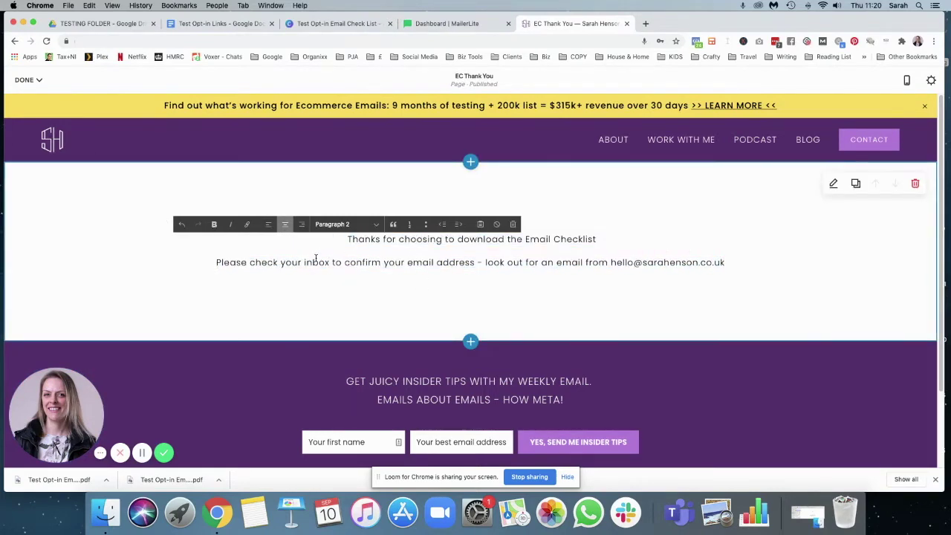
pyautogui.moveTo(217, 262)
pyautogui.mouseDown()
pyautogui.moveTo(718, 260)
pyautogui.moveTo(215, 264)
pyautogui.mouseUp()
pyautogui.press('Left')
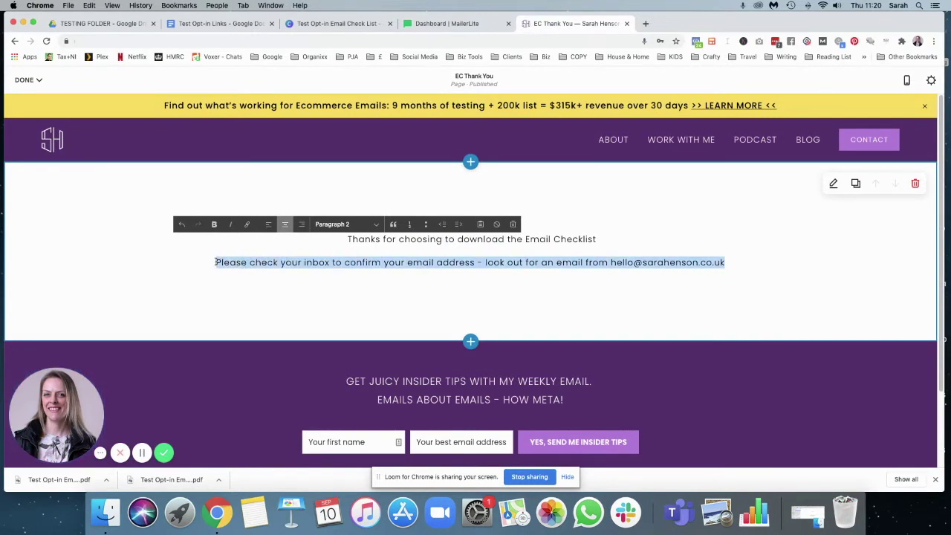
pyautogui.click(346, 225)
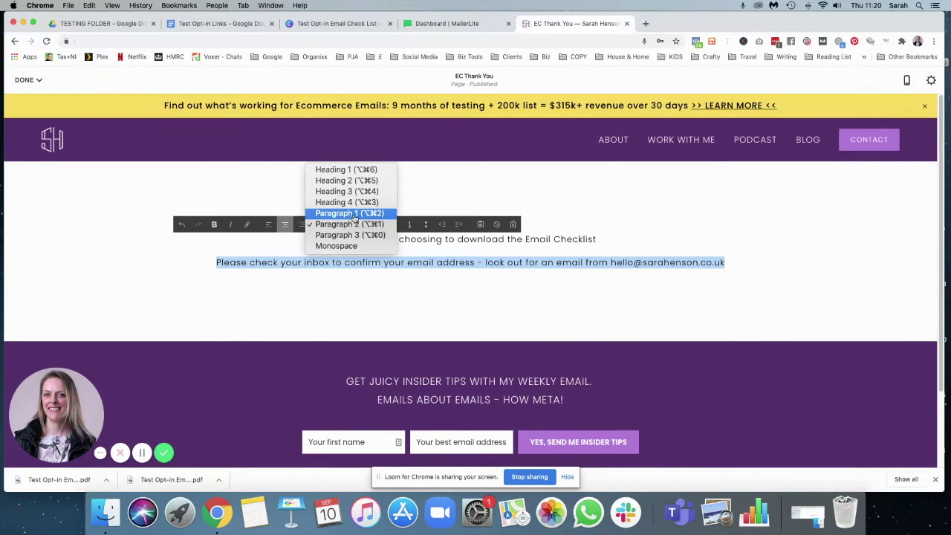
pyautogui.click(355, 222)
# - Make the thank-you line a Heading 3 and save the page
pyautogui.moveTo(620, 239); pyautogui.dragTo(325, 239)
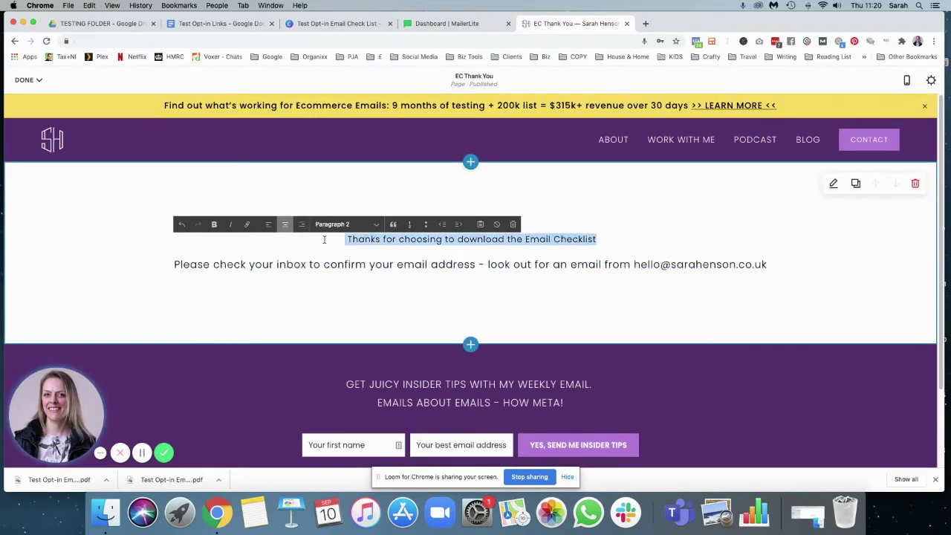
pyautogui.click(344, 224)
pyautogui.click(346, 191)
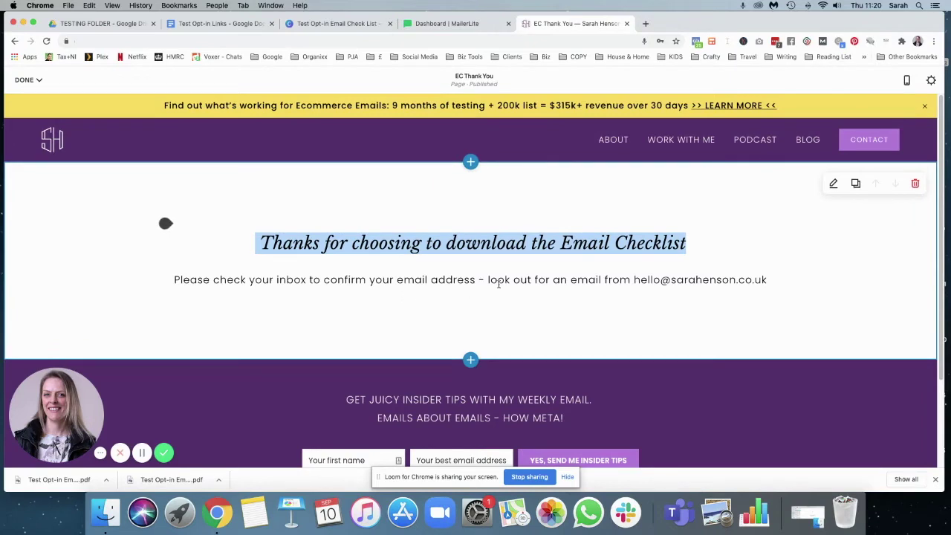
pyautogui.click(28, 79)
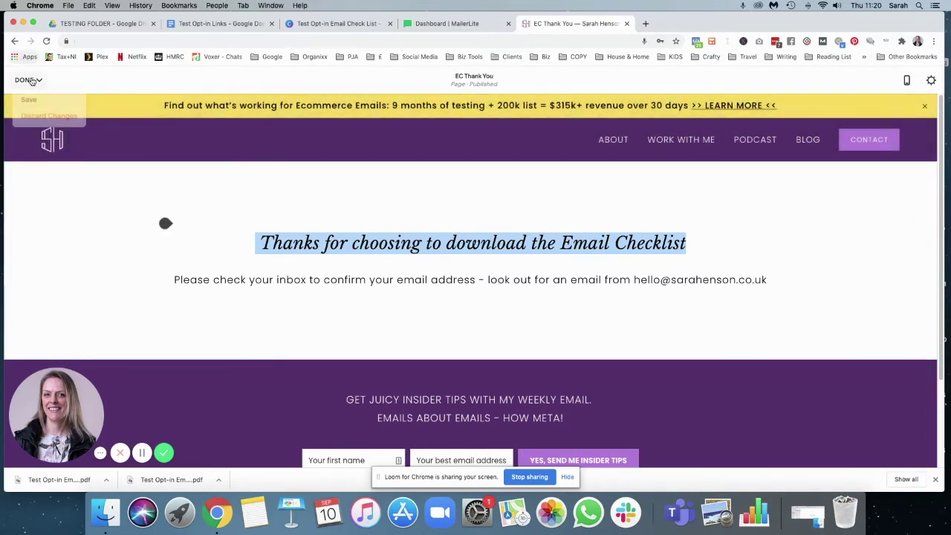
pyautogui.click(39, 104)
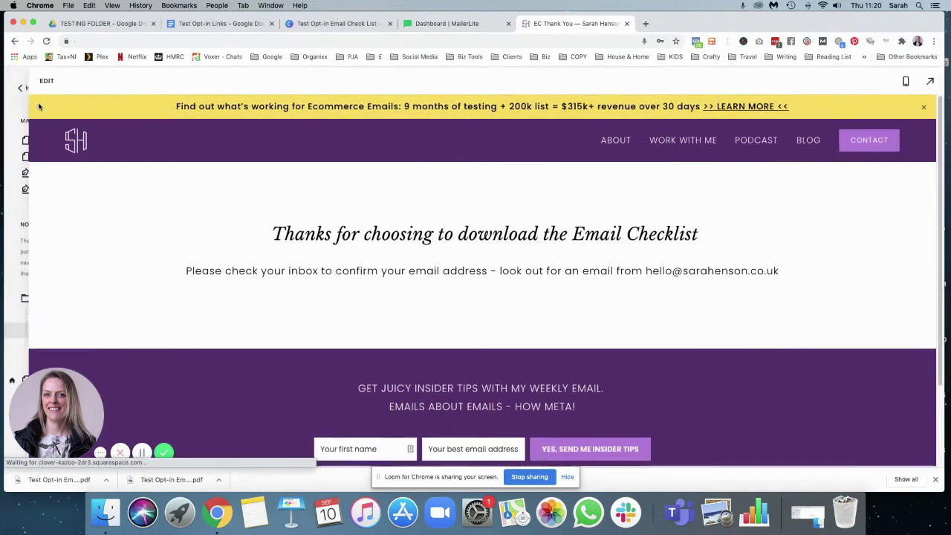
# - Add the full site address ending in ec-thank-you under 'Thank you page:' in the doc
pyautogui.moveTo(152, 330)
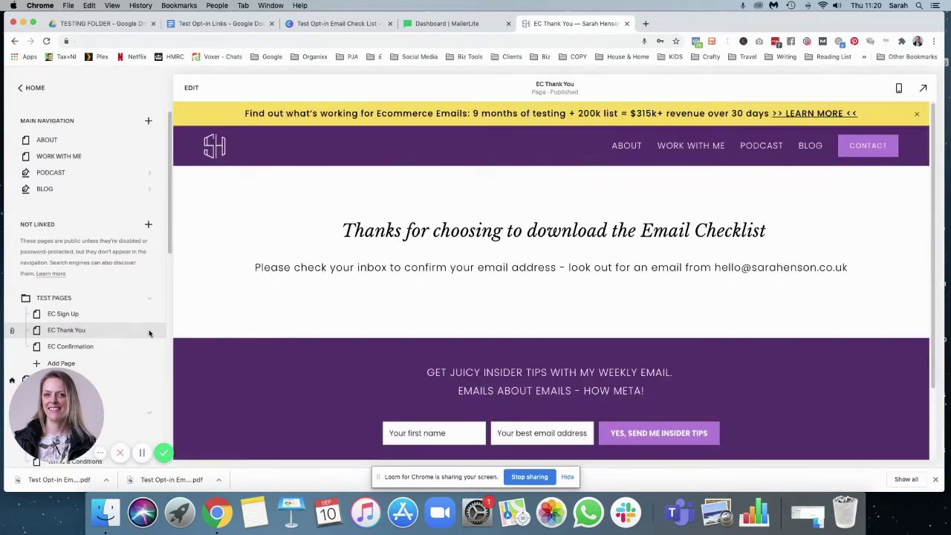
pyautogui.click(150, 330)
pyautogui.moveTo(521, 294); pyautogui.dragTo(398, 294)
pyautogui.press('super+c')
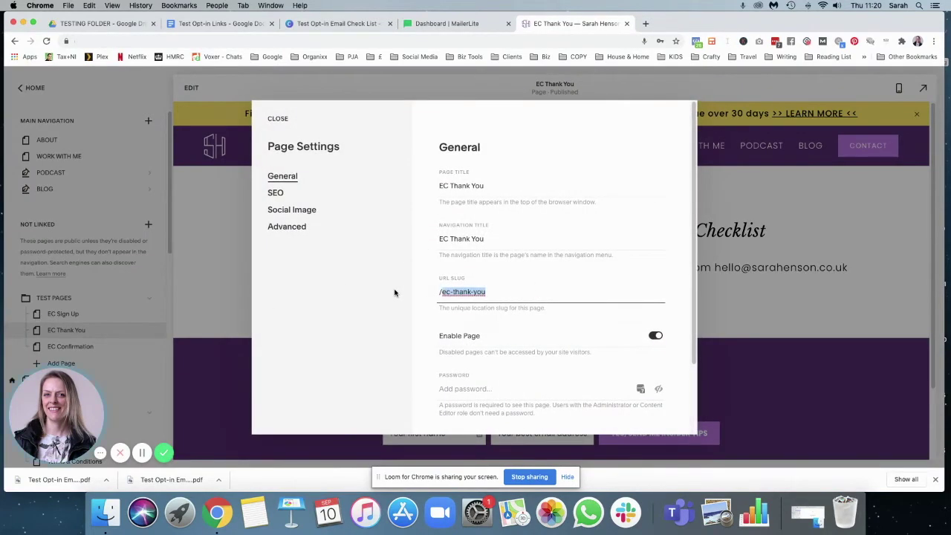
pyautogui.click(223, 23)
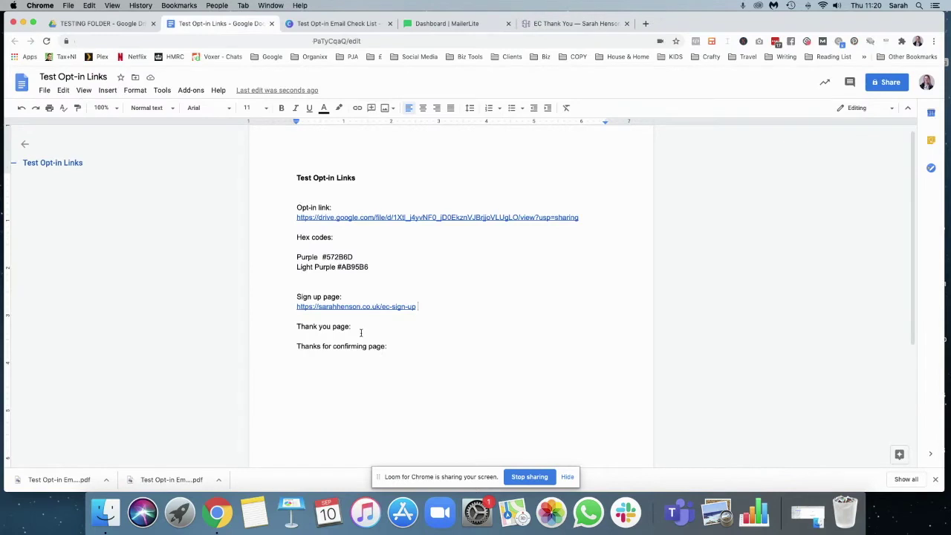
pyautogui.press('Return')
pyautogui.press('super+v')
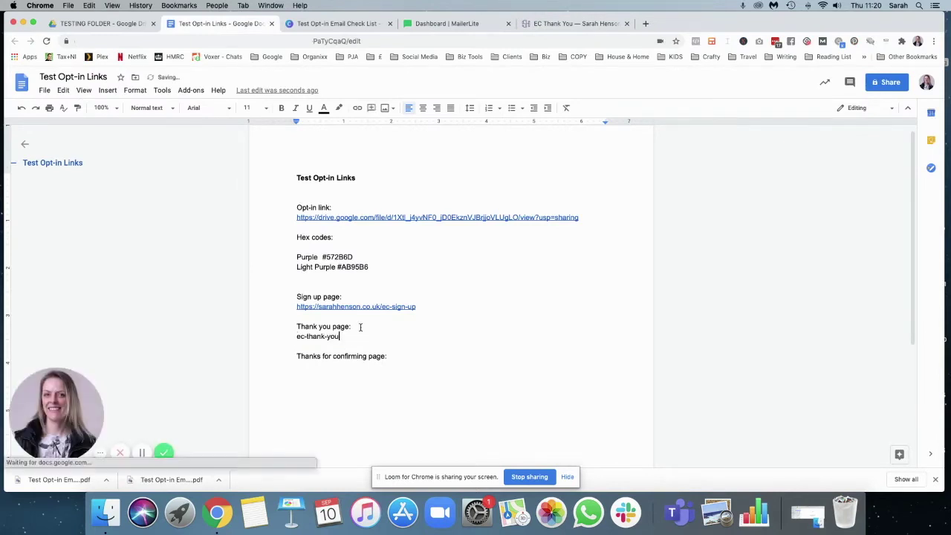
pyautogui.write('https')
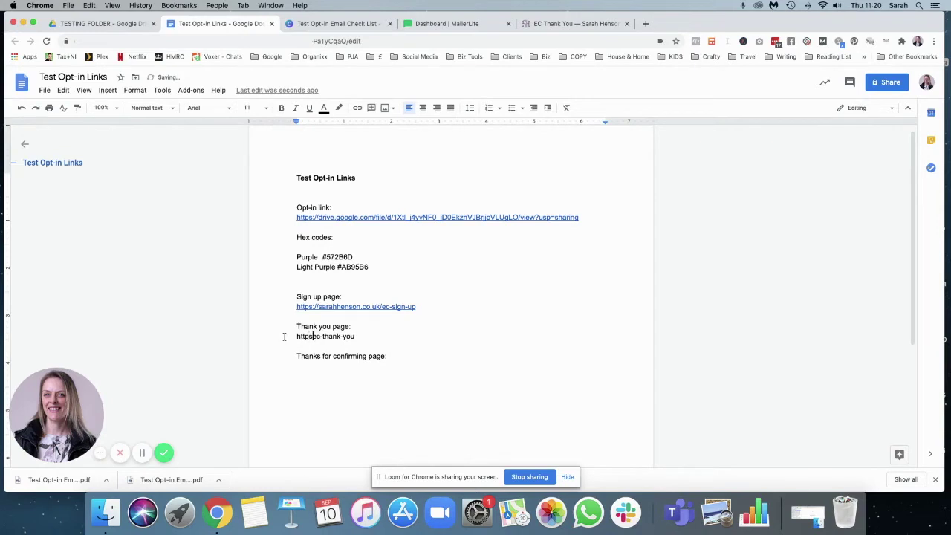
pyautogui.write('://sarahhenson.co.uk')
pyautogui.hotkey('ctrl', 'z')
# - Paste the site domain under the confirming page label and close the EC Thank You settings
pyautogui.keyDown('shift'); pyautogui.click(280, 338); pyautogui.keyUp('shift')
pyautogui.press('cmd+c')
pyautogui.click(306, 370)
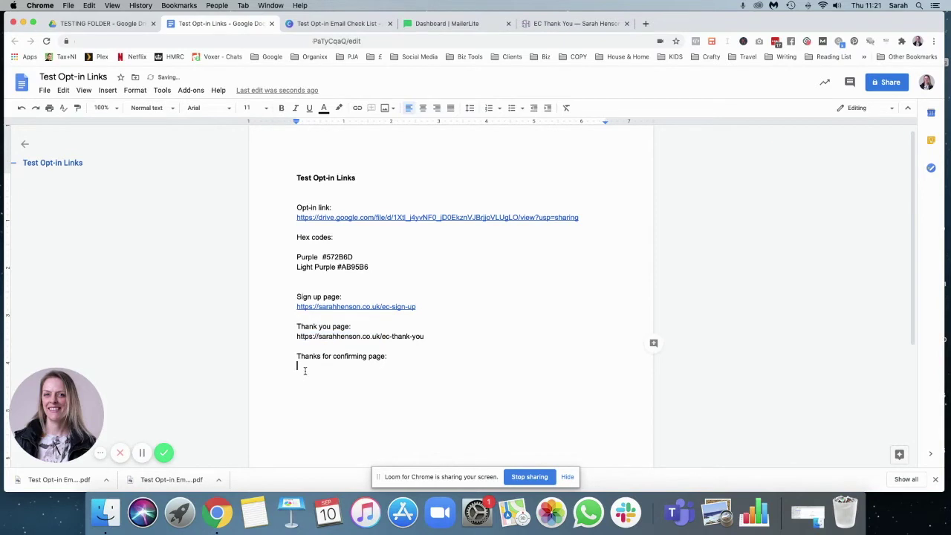
pyautogui.press('cmd+v')
pyautogui.click(426, 336)
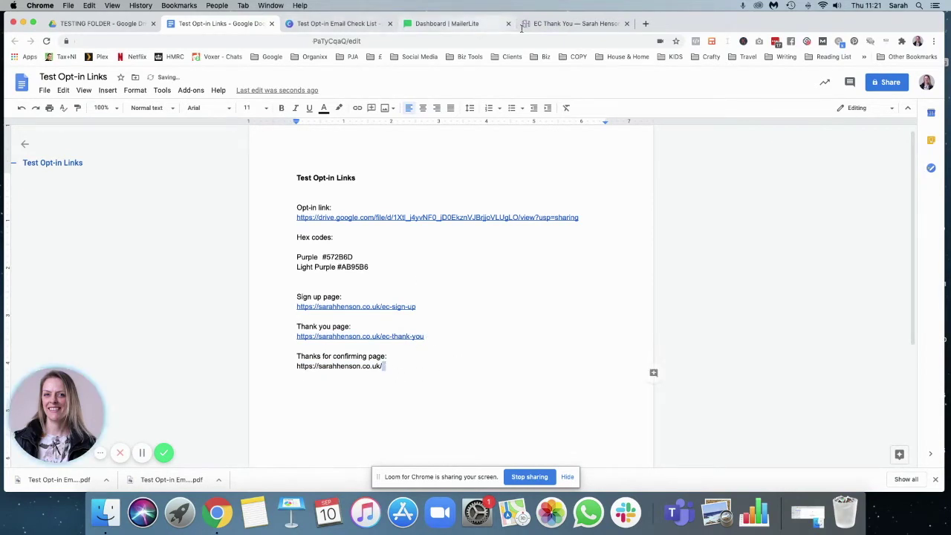
pyautogui.click(571, 23)
pyautogui.click(278, 118)
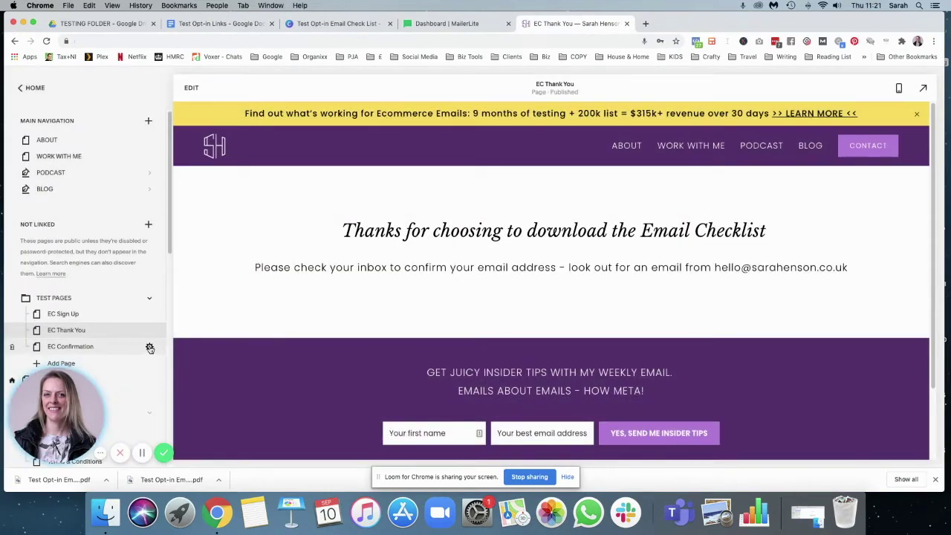
# - Select the EC Confirmation page in the Pages panel and enter edit mode
pyautogui.click(127, 348)
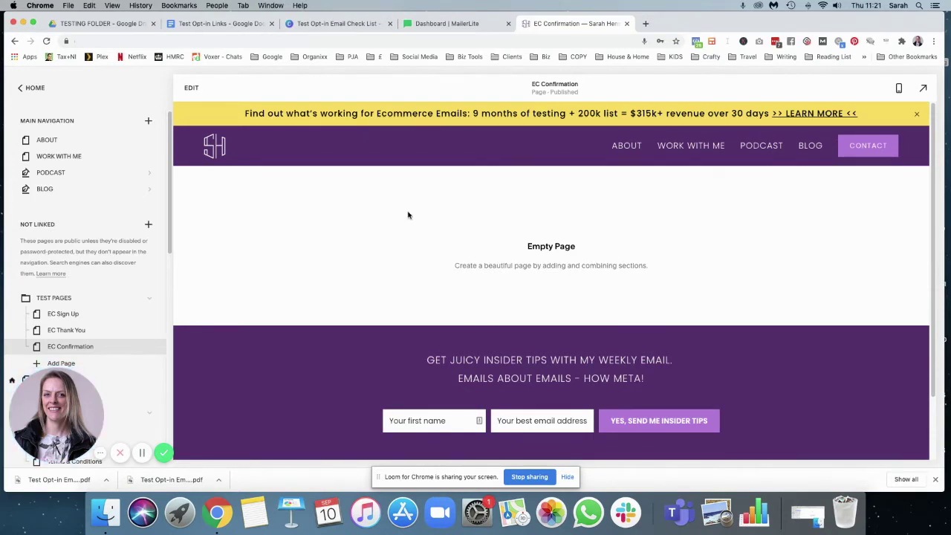
pyautogui.click(191, 88)
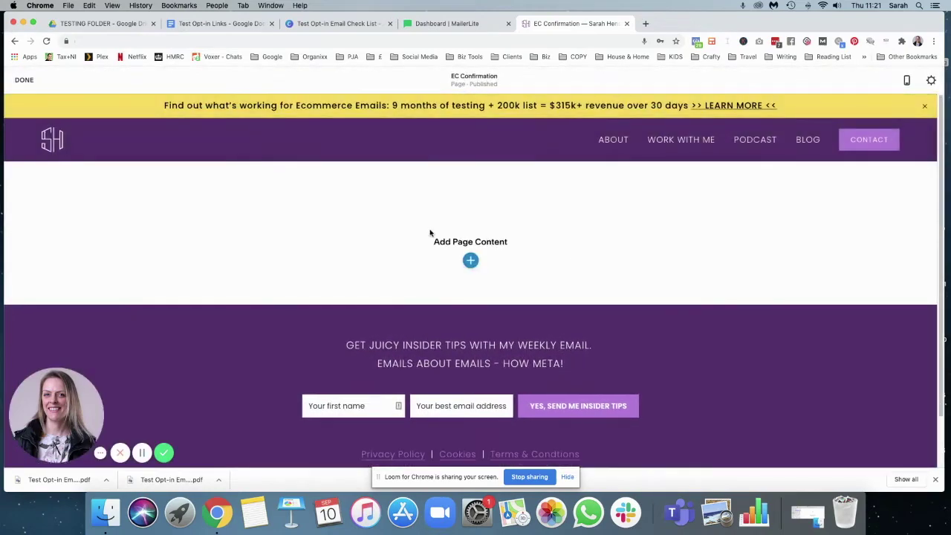
# - Add a blank section with 'Thanks for confirming your email!', a checklist line and 'In the meantime, why not read the blog?'
pyautogui.click(470, 260)
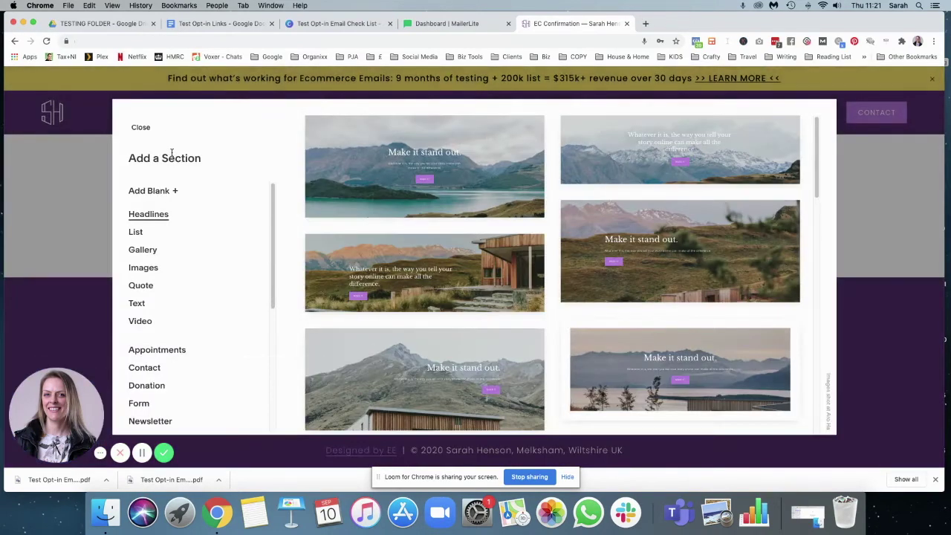
pyautogui.click(151, 192)
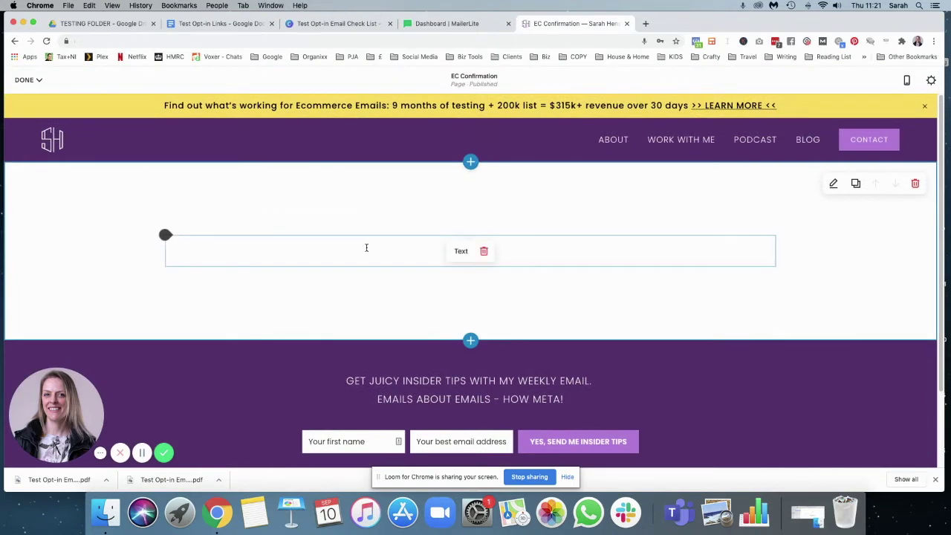
pyautogui.click(366, 247)
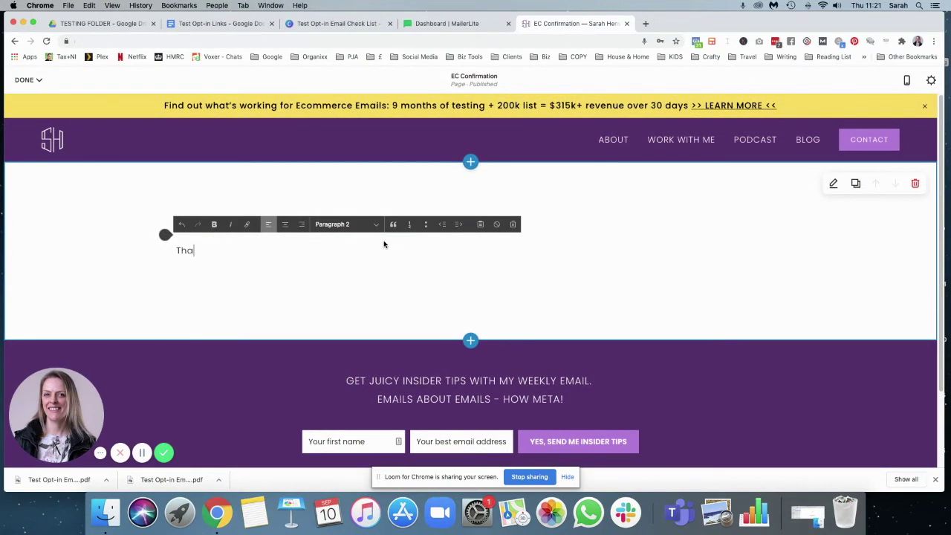
pyautogui.write('Thanks for confirming your email!')
pyautogui.press('Return')
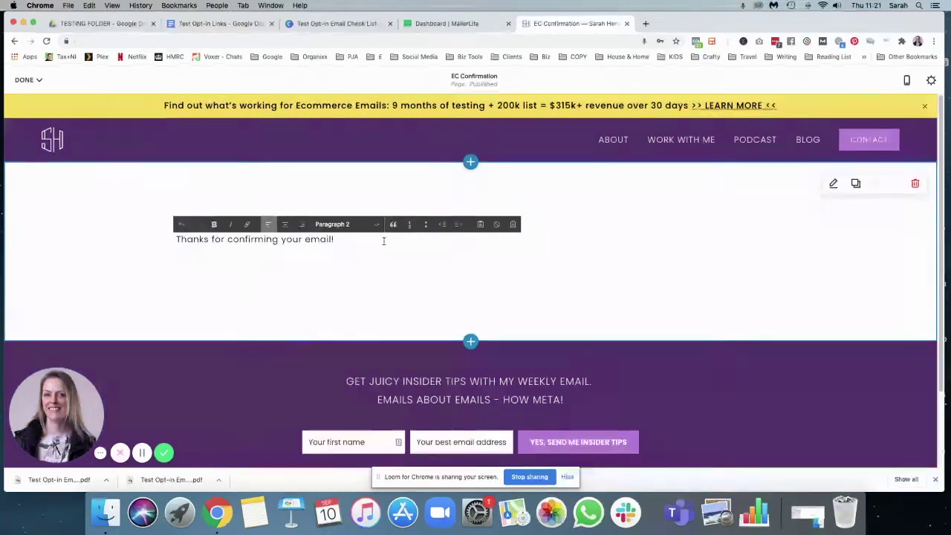
pyautogui.write("Your email checklist is on it's way")
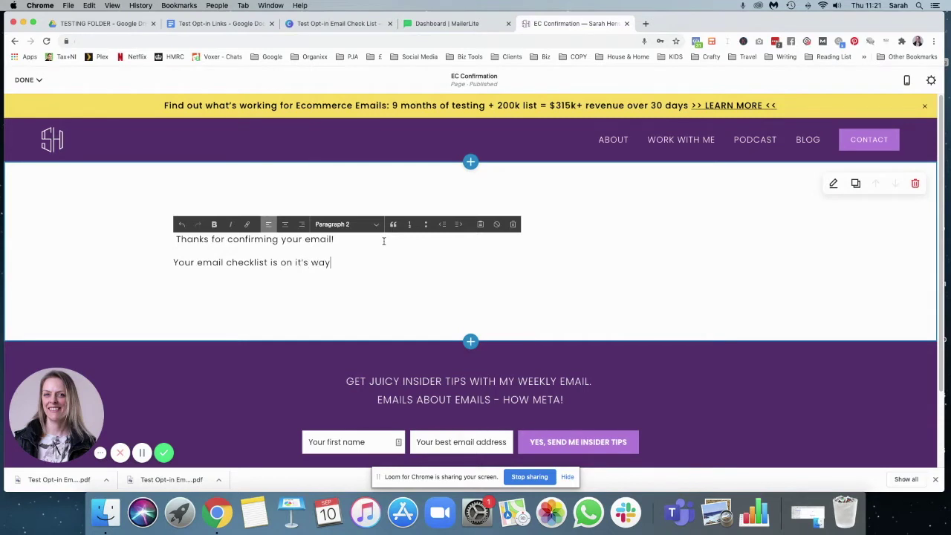
pyautogui.write('.')
pyautogui.press('Return')
pyautogui.write('In the meantime,')
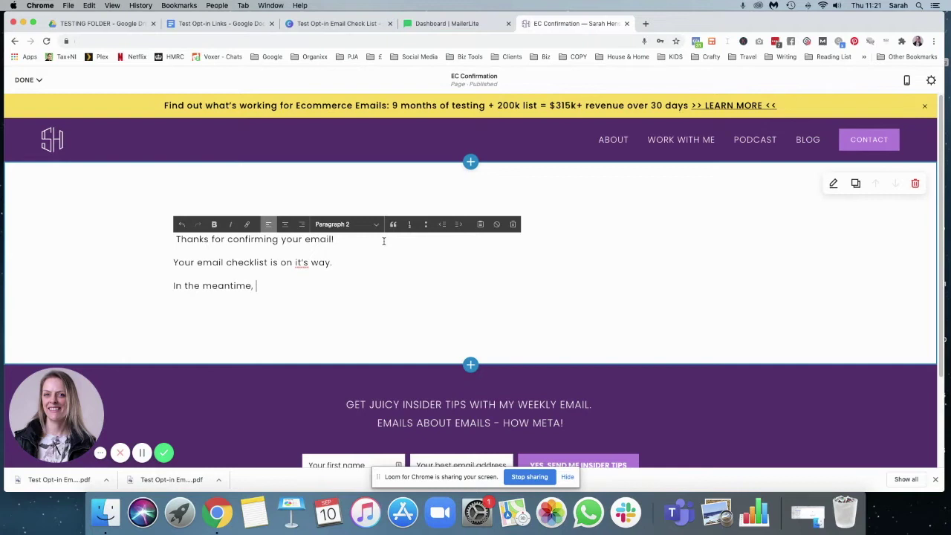
pyautogui.write(' why not read the blog?')
pyautogui.press('Return')
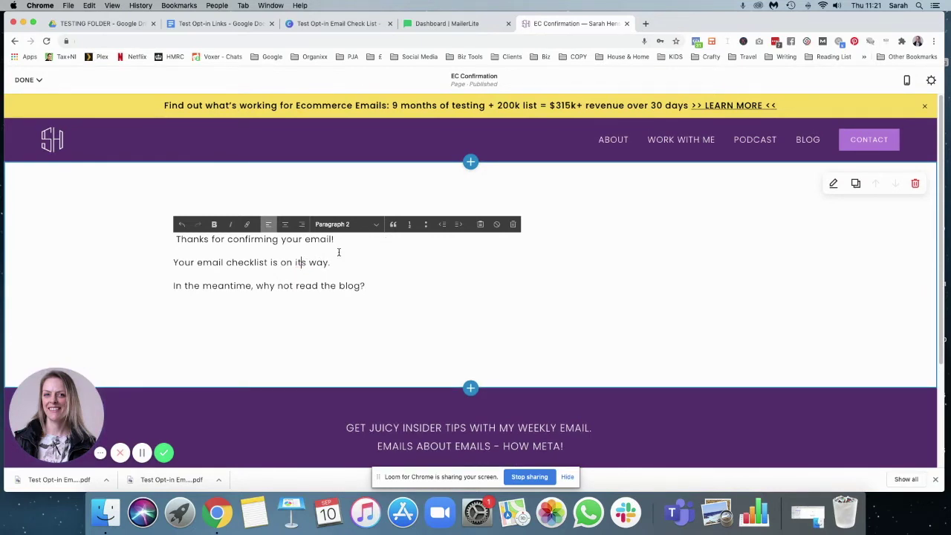
# - Centre all three lines, make the heading italic Heading 2 and the other lines Paragraph 1
pyautogui.moveTo(347, 240); pyautogui.dragTo(174, 239)
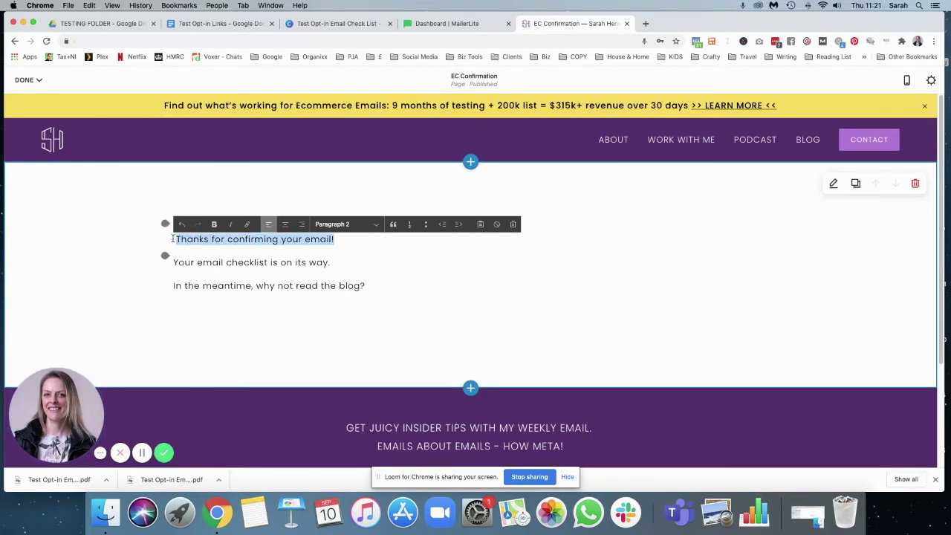
pyautogui.click(332, 224)
pyautogui.moveTo(365, 286); pyautogui.dragTo(170, 243)
pyautogui.click(285, 223)
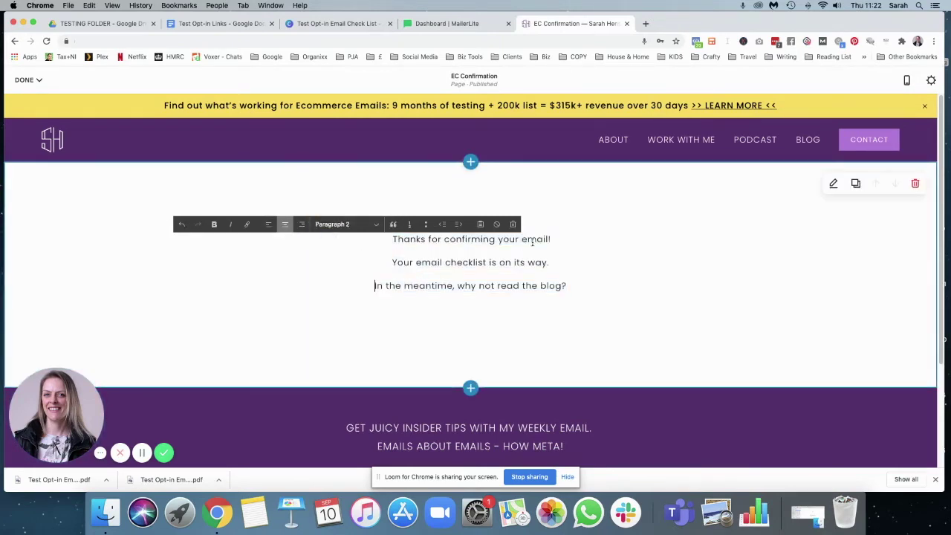
pyautogui.moveTo(561, 239); pyautogui.dragTo(372, 238)
pyautogui.click(332, 224)
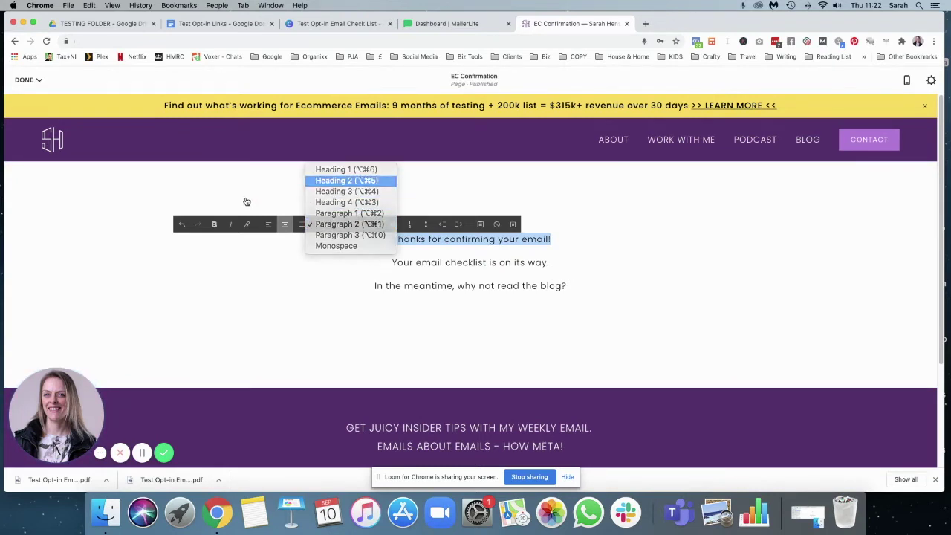
pyautogui.click(346, 181)
pyautogui.press('super+i')
pyautogui.moveTo(586, 310); pyautogui.dragTo(375, 282)
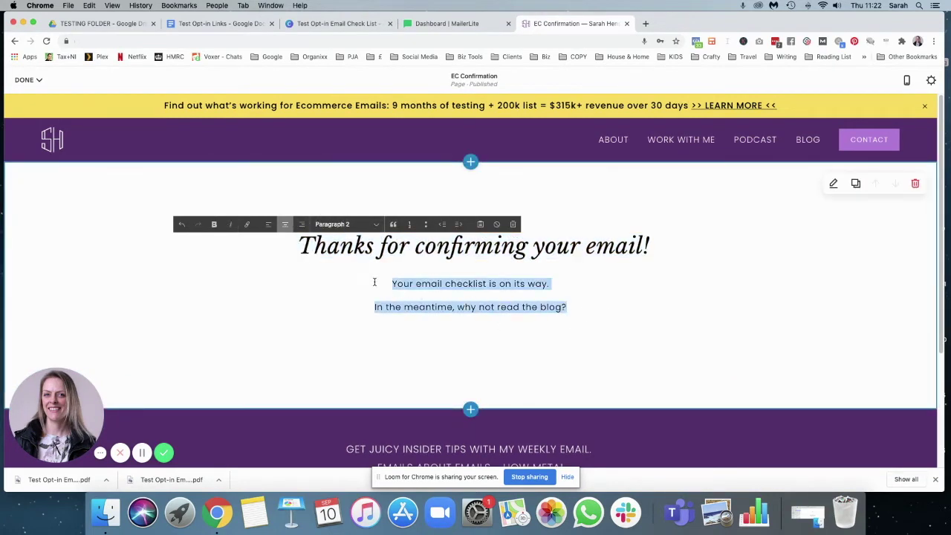
pyautogui.click(338, 223)
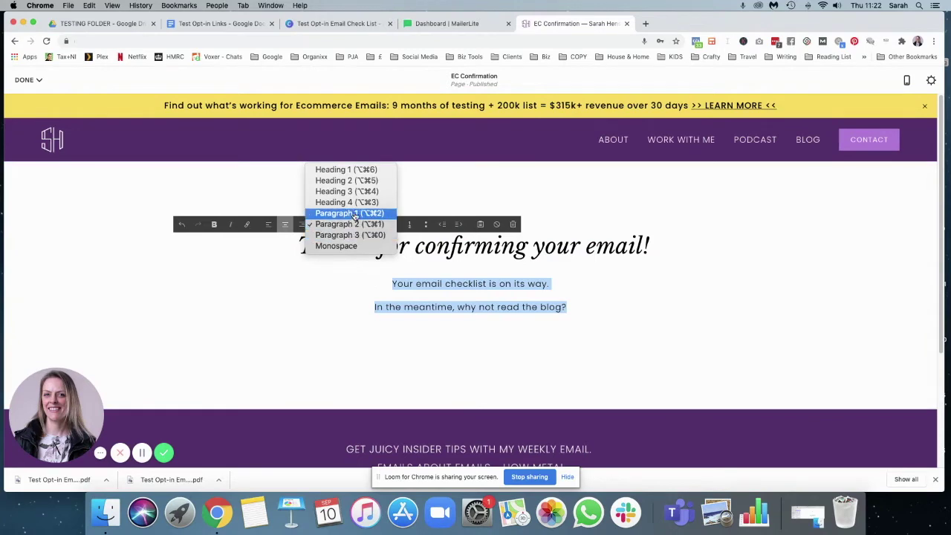
pyautogui.click(350, 213)
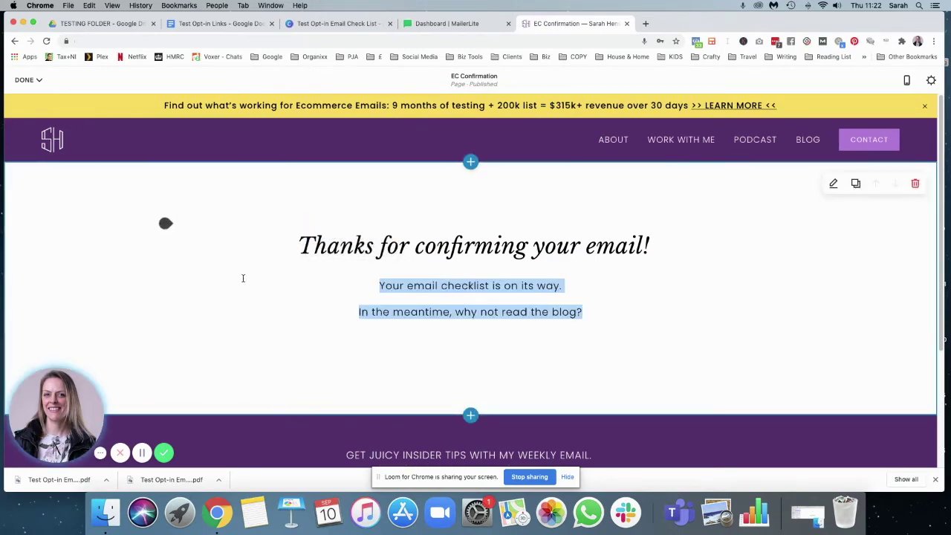
# - Insert a button block below the text labelled 'Read the blog'
pyautogui.click(165, 268)
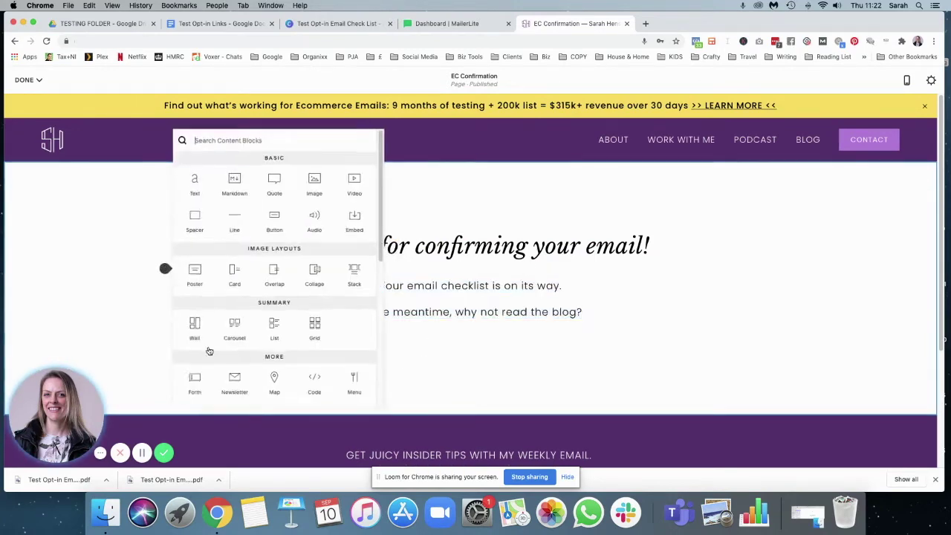
pyautogui.click(518, 337)
pyautogui.click(166, 353)
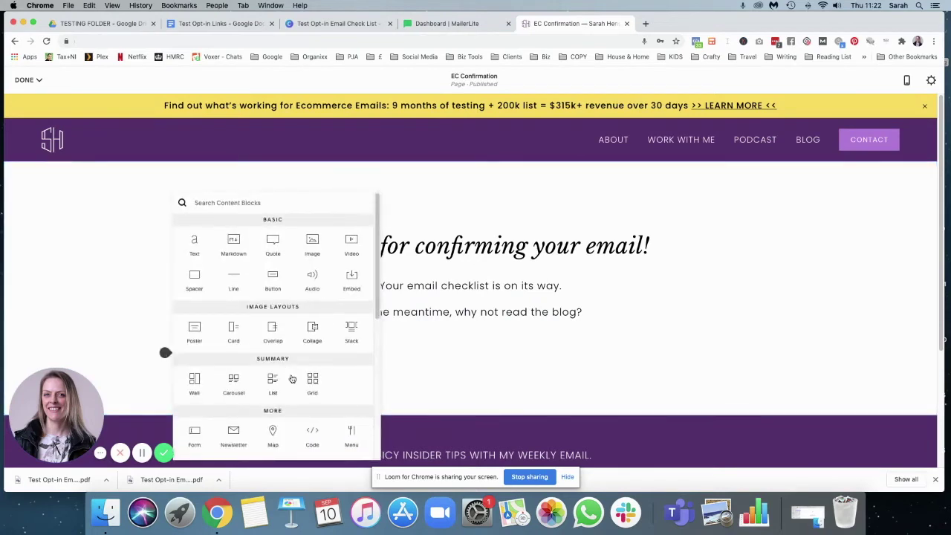
pyautogui.click(274, 274)
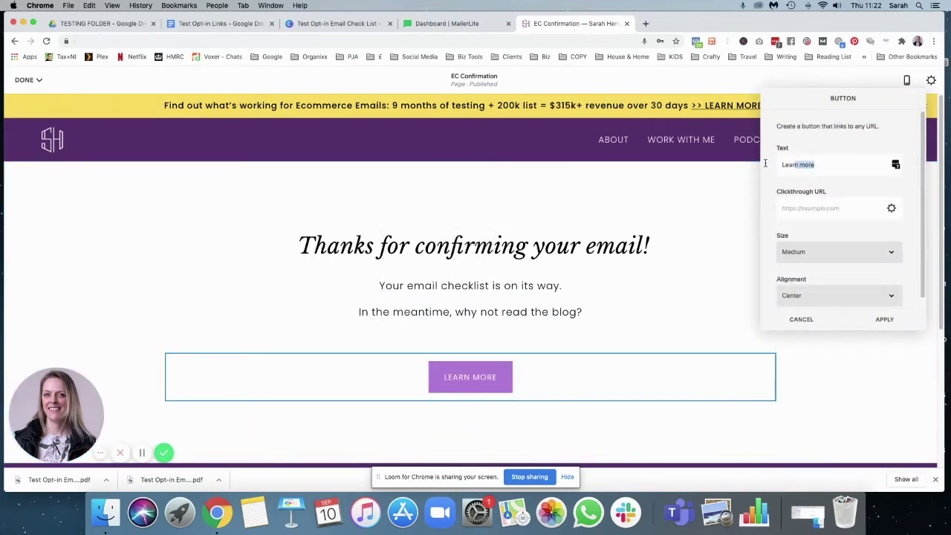
pyautogui.moveTo(765, 162); pyautogui.dragTo(750, 162)
pyautogui.write('Read the ')
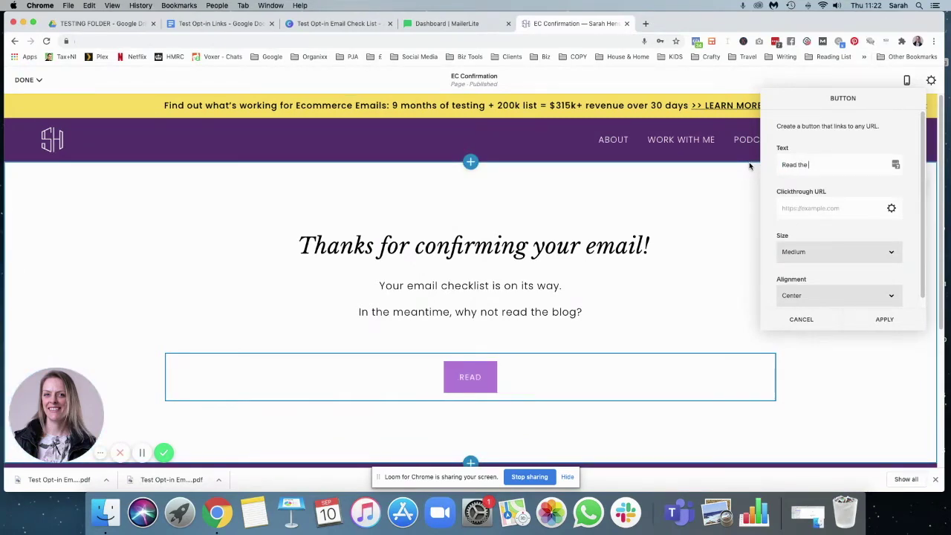
pyautogui.write('blog')
# - Link the button to the site's /blog page and apply the button settings
pyautogui.click(824, 209)
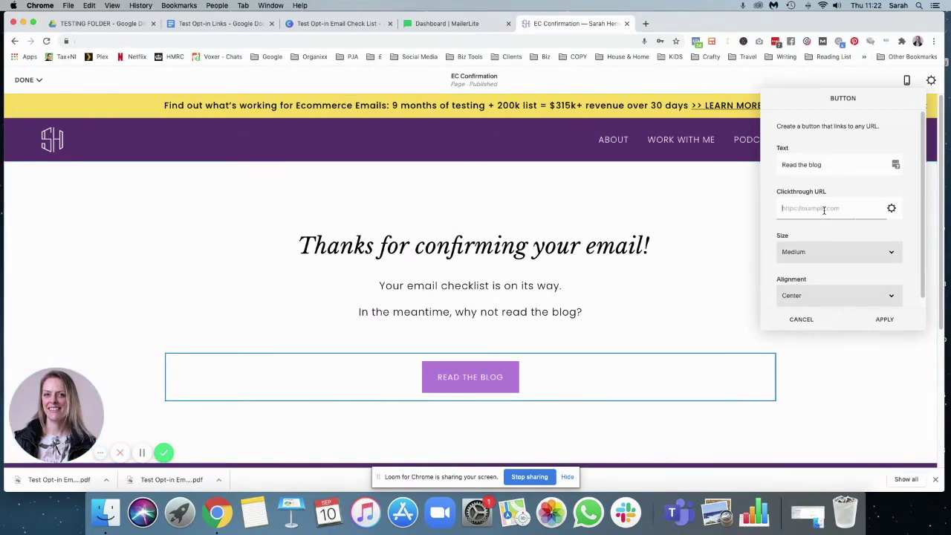
pyautogui.click(892, 210)
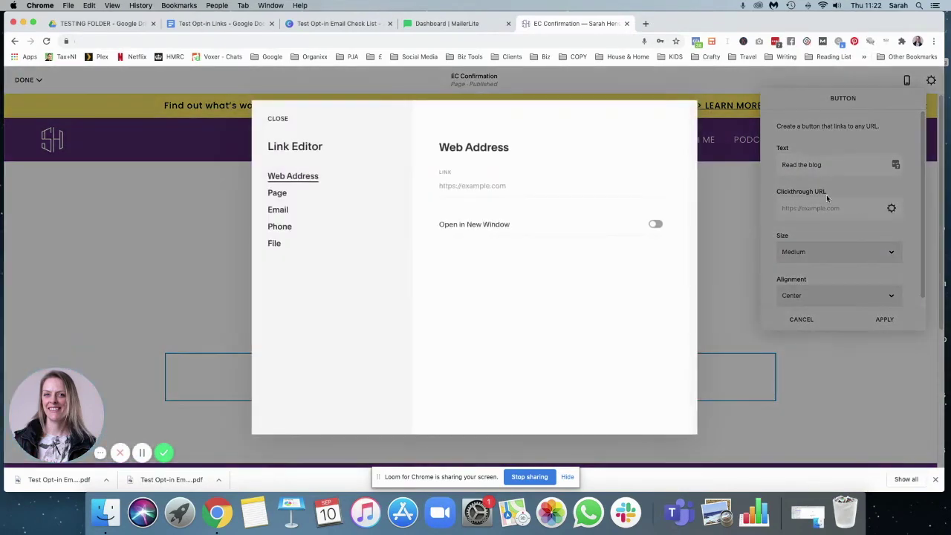
pyautogui.click(276, 193)
pyautogui.click(476, 202)
pyautogui.write('/blog')
pyautogui.click(493, 235)
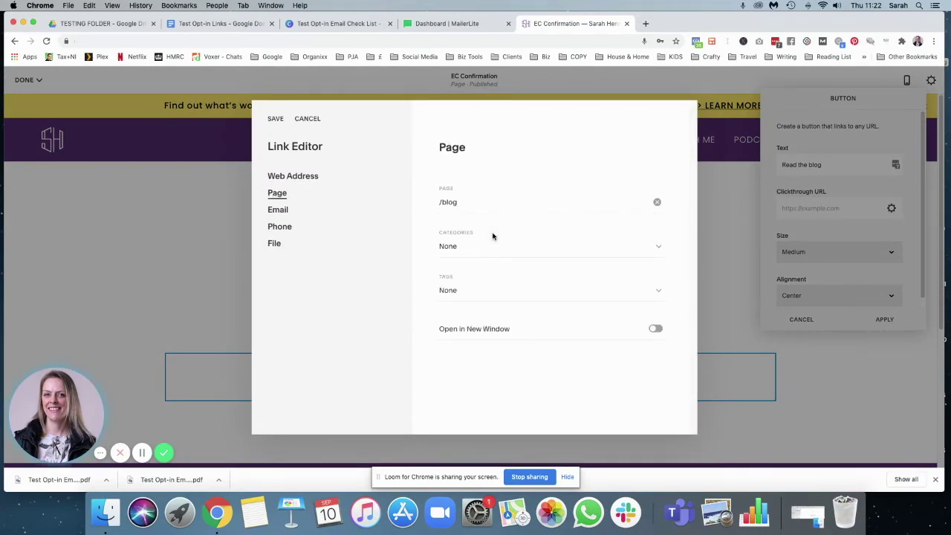
pyautogui.click(275, 120)
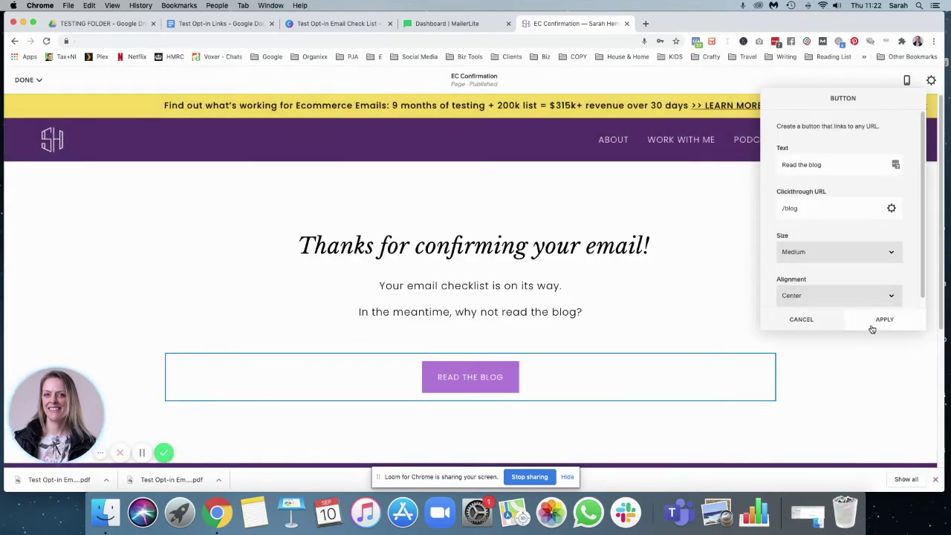
pyautogui.click(881, 321)
pyautogui.click(654, 310)
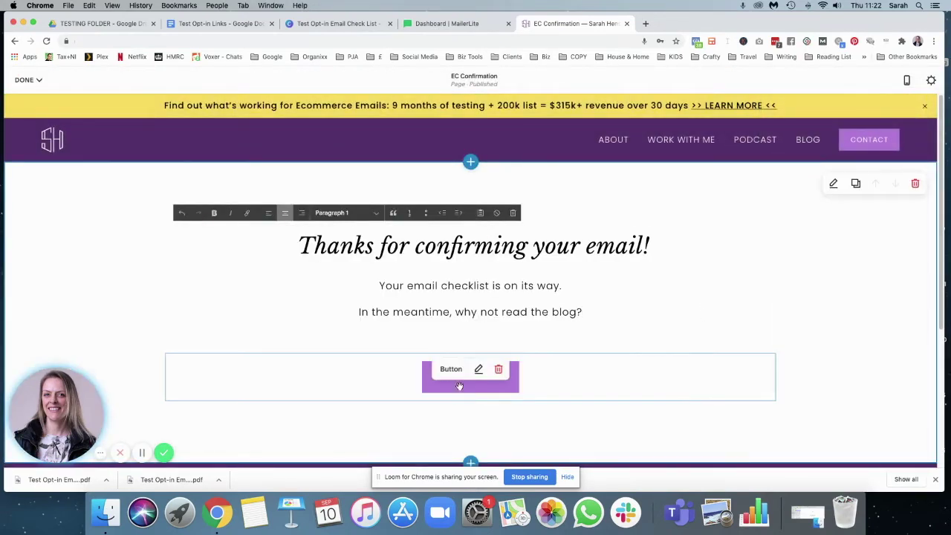
# - Save the EC Confirmation page and copy its 'ec-confirmation' URL slug from page settings
pyautogui.click(26, 80)
pyautogui.click(30, 98)
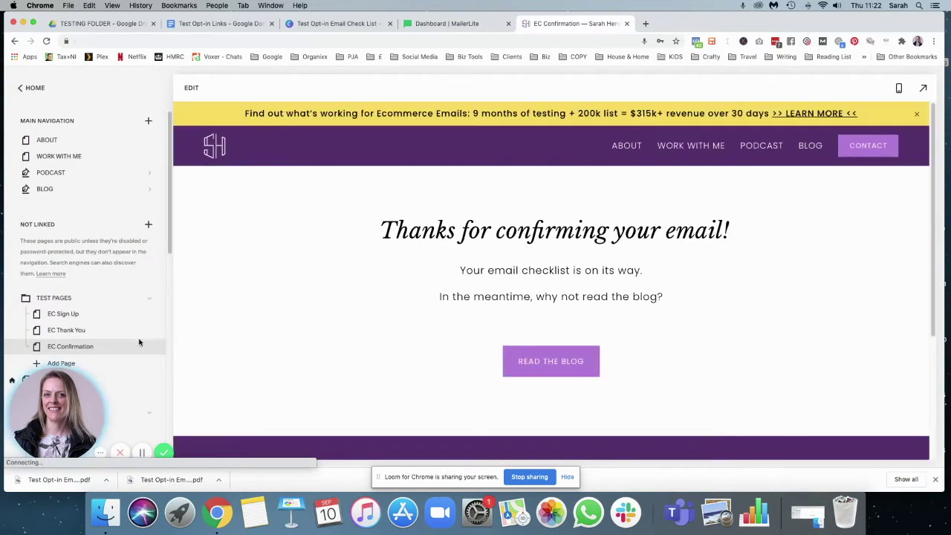
pyautogui.click(149, 348)
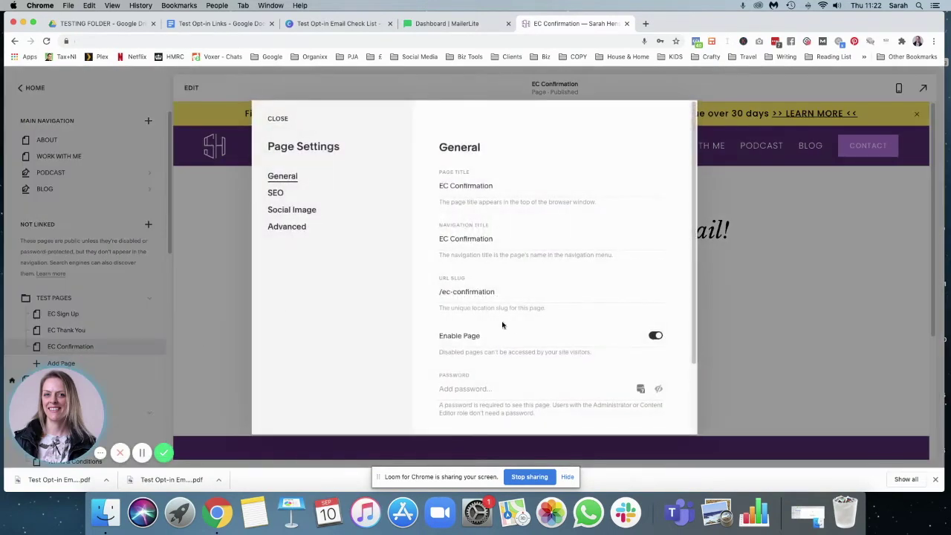
pyautogui.moveTo(513, 297); pyautogui.dragTo(396, 294)
pyautogui.press('super+c')
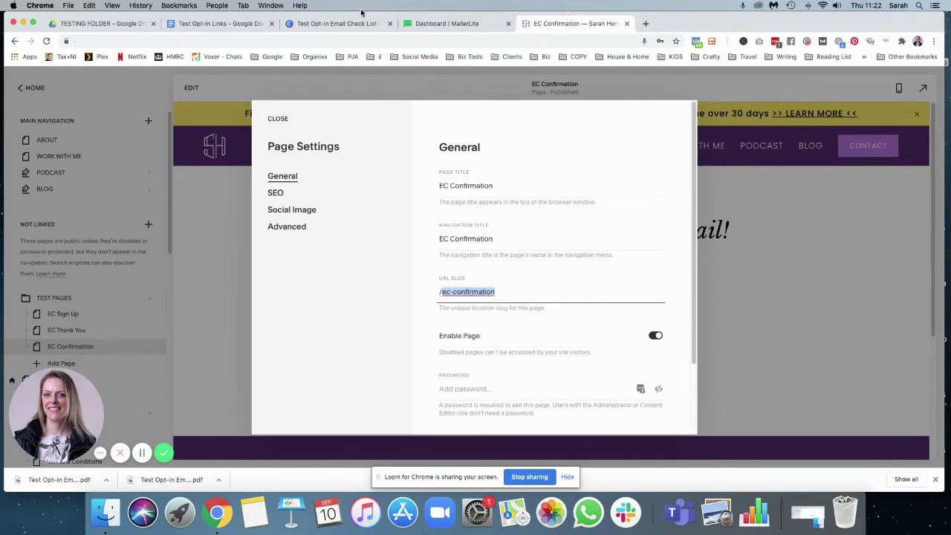
pyautogui.click(216, 23)
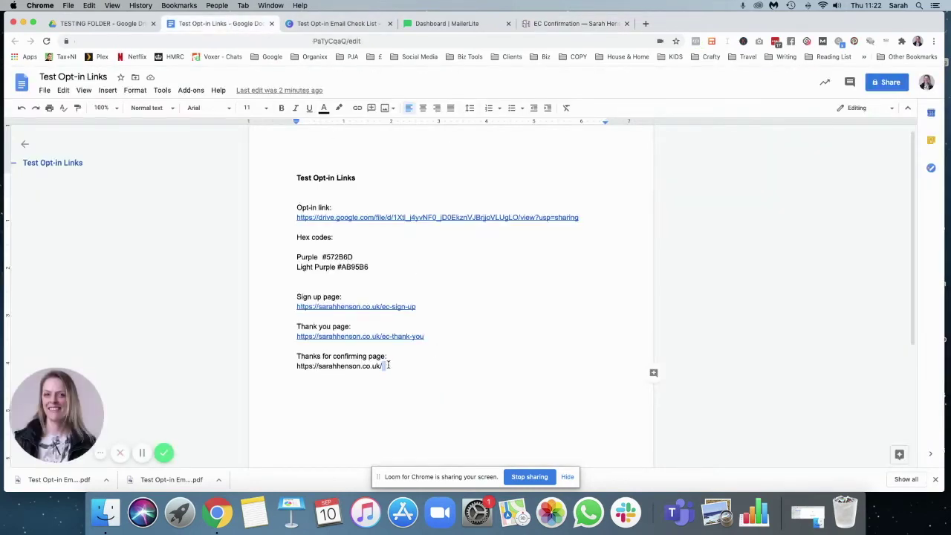
# - Paste 'ec-confirmation' after the site URL under 'Thanks for confirming page', then close Squarespace's page settings
pyautogui.press('super+v')
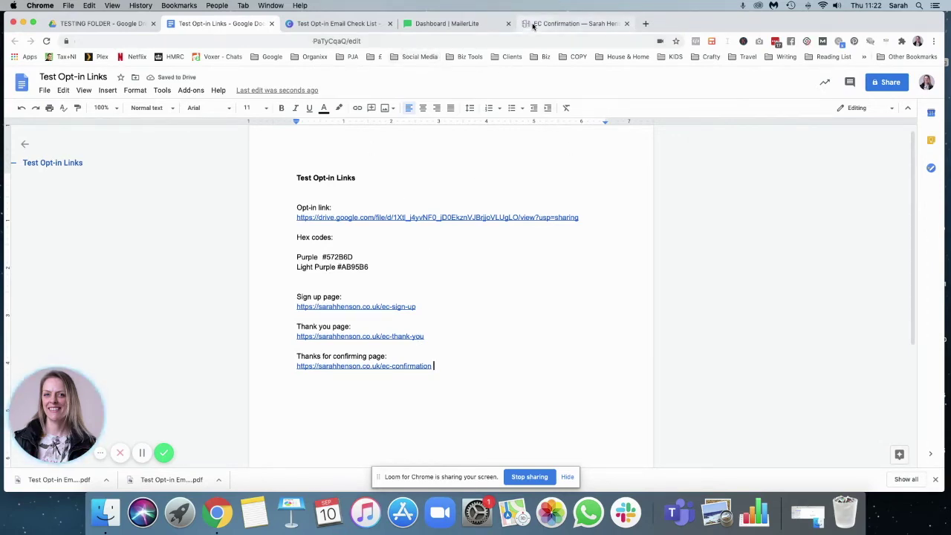
pyautogui.click(569, 23)
pyautogui.click(278, 119)
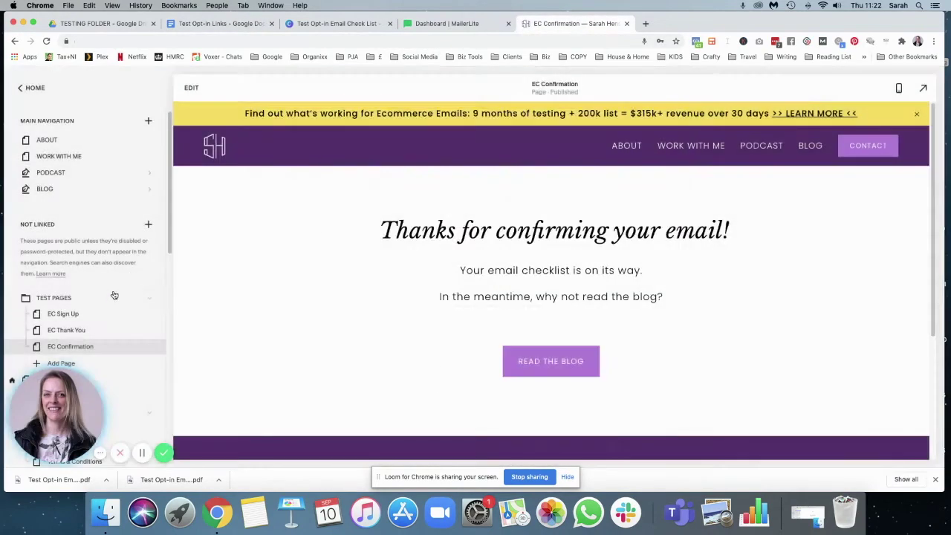
# - Open the EC Sign Up page from Not Linked, then switch to the MailerLite dashboard tab
pyautogui.click(73, 318)
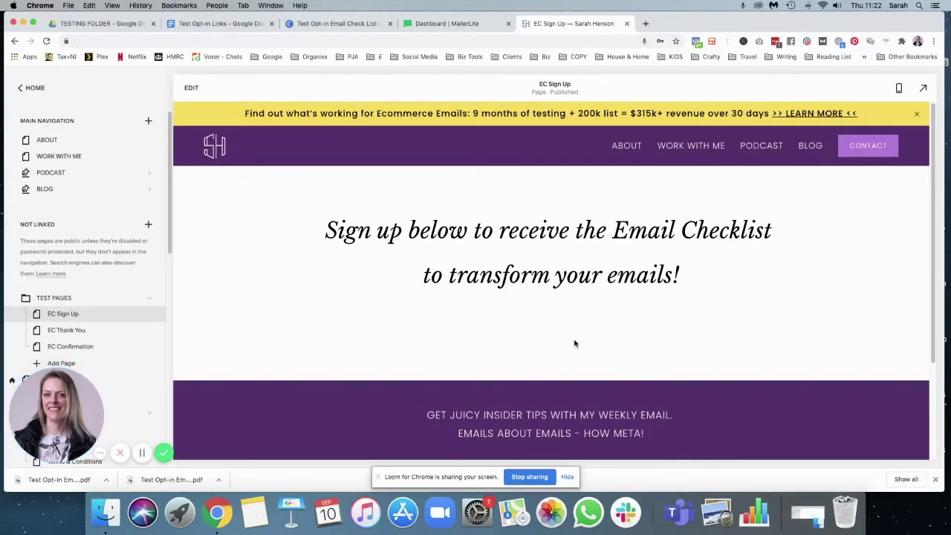
pyautogui.click(439, 23)
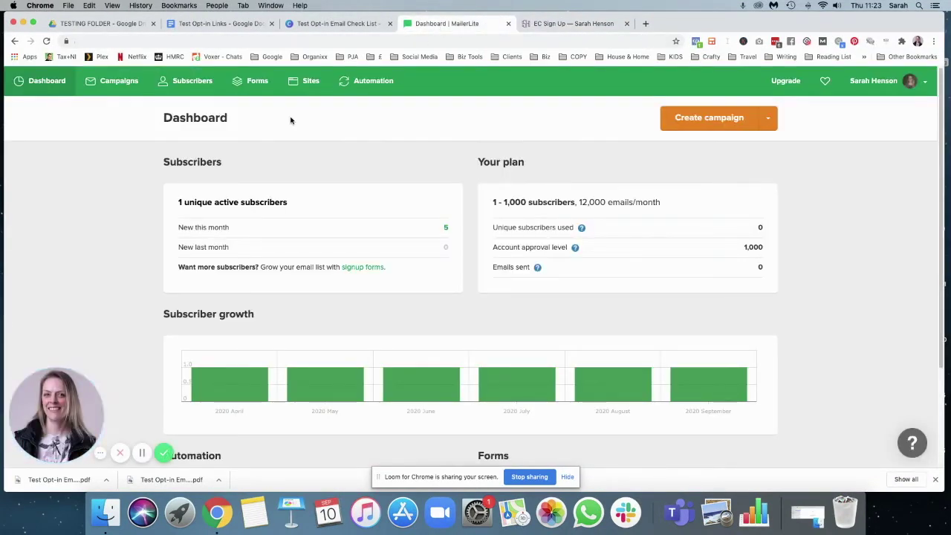
# - Under Subscribers > Groups, create the 'Email Checklist' group, then go to Forms > Embedded forms
pyautogui.click(190, 84)
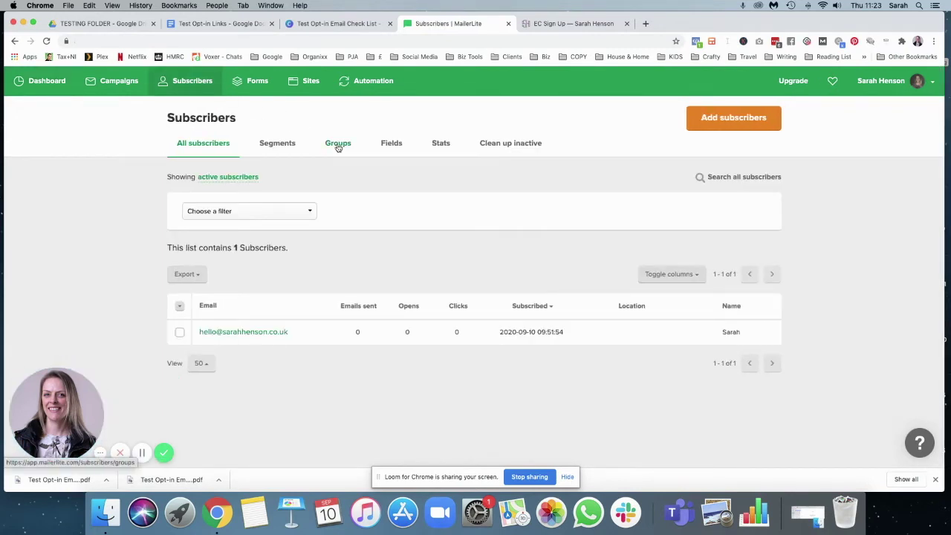
pyautogui.click(338, 144)
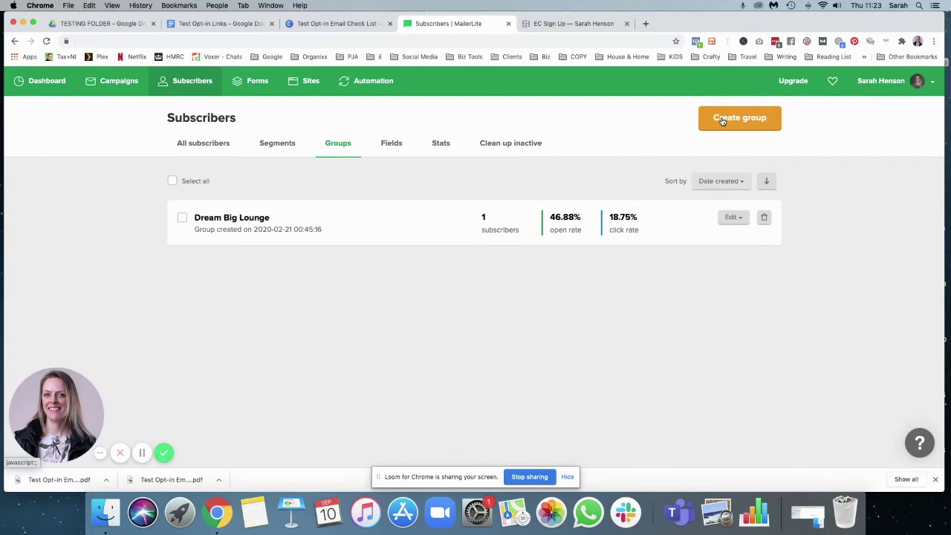
pyautogui.click(722, 120)
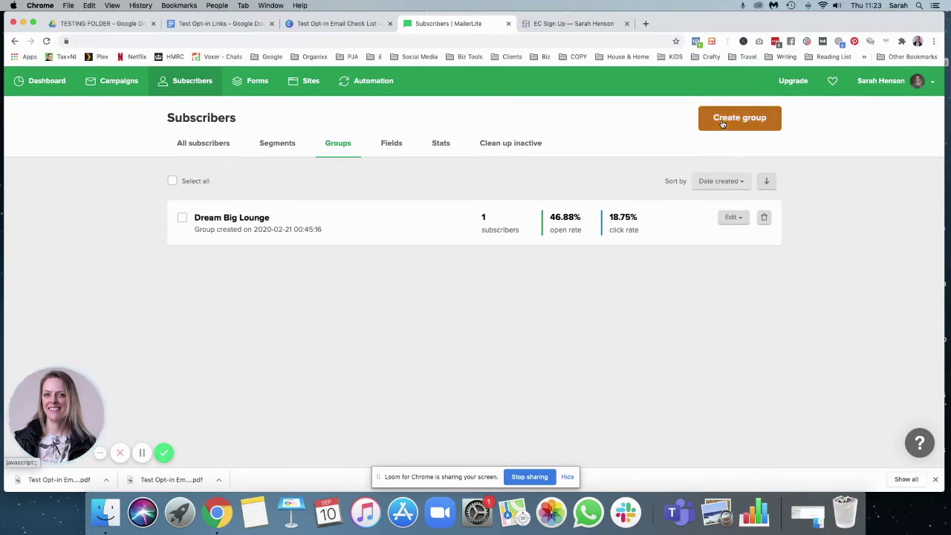
pyautogui.click(397, 141)
pyautogui.write('Email Checklist')
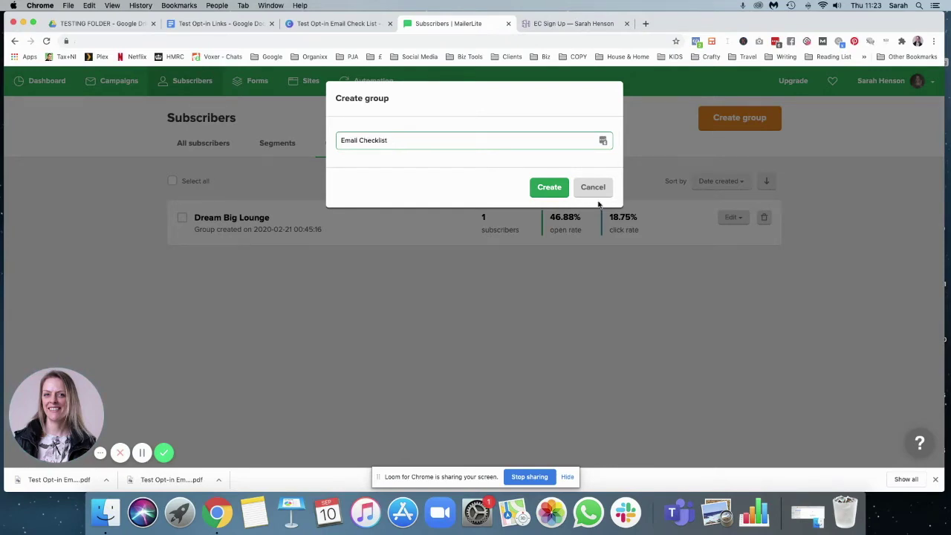
pyautogui.click(549, 187)
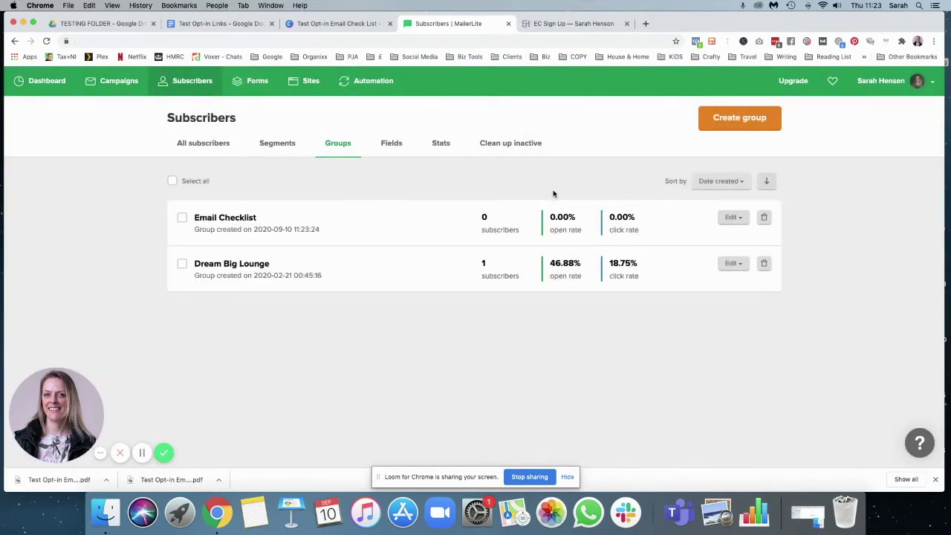
pyautogui.click(252, 80)
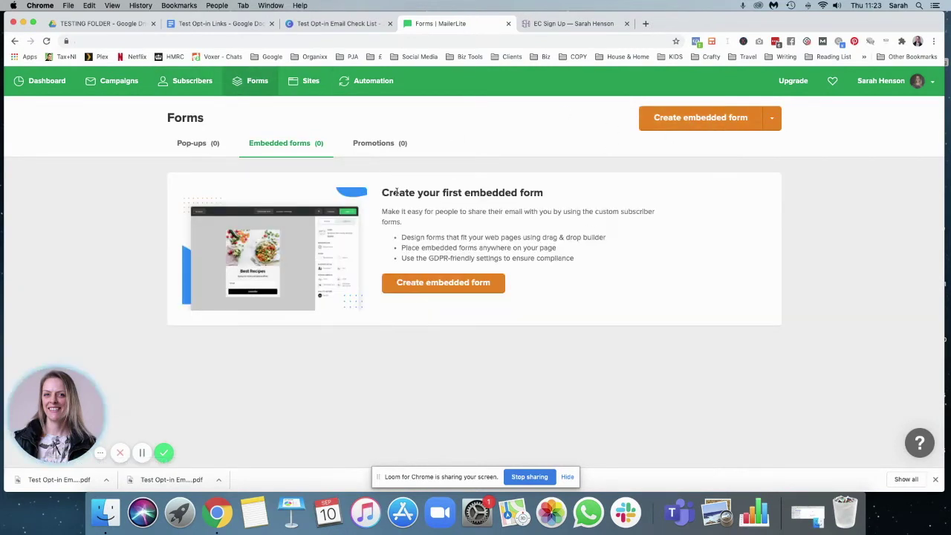
# - Create an embedded form named 'Email Checklist - Home Page' and tick the Email Checklist group
pyautogui.click(442, 290)
pyautogui.click(206, 197)
pyautogui.write('Email')
pyautogui.write('Checklist')
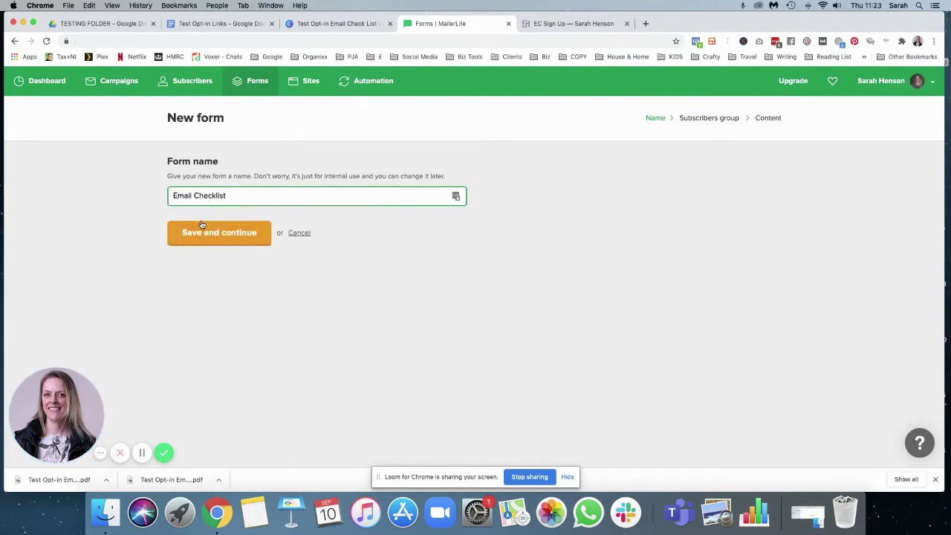
pyautogui.write(' - Home Page')
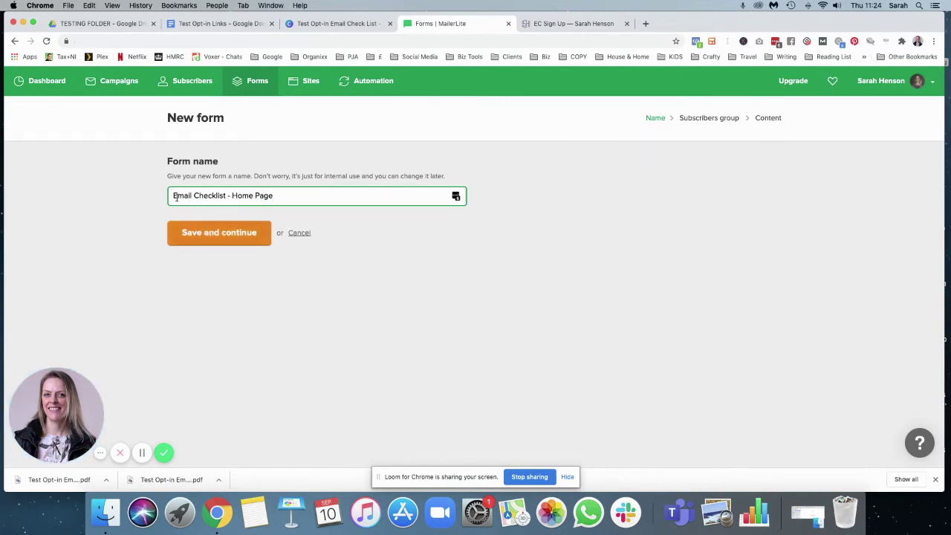
pyautogui.click(228, 242)
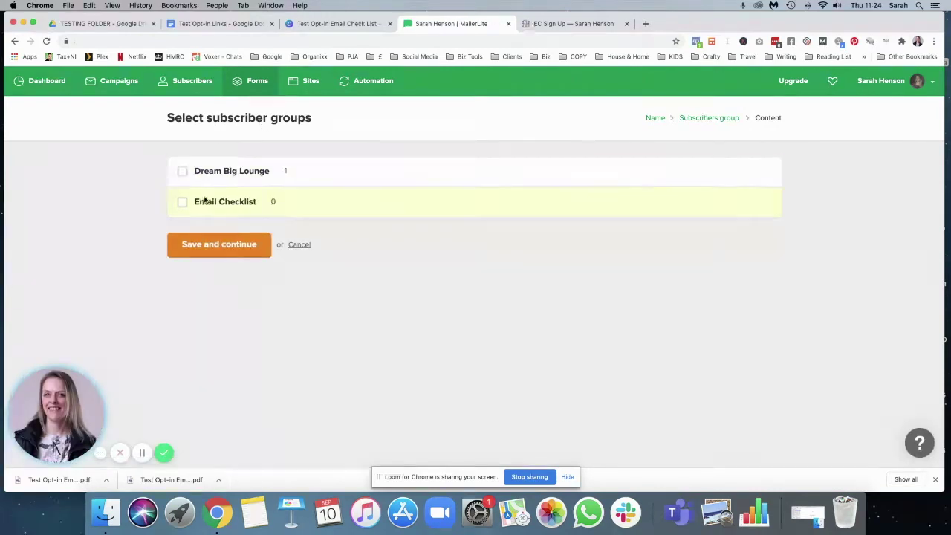
pyautogui.click(183, 205)
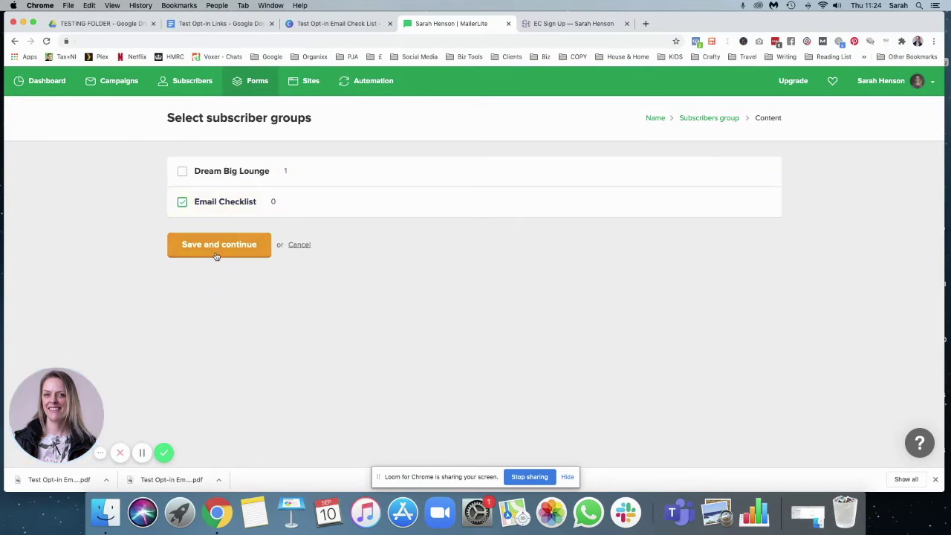
# - Save the group choice and hide the form's Newsletter heading block
pyautogui.click(217, 249)
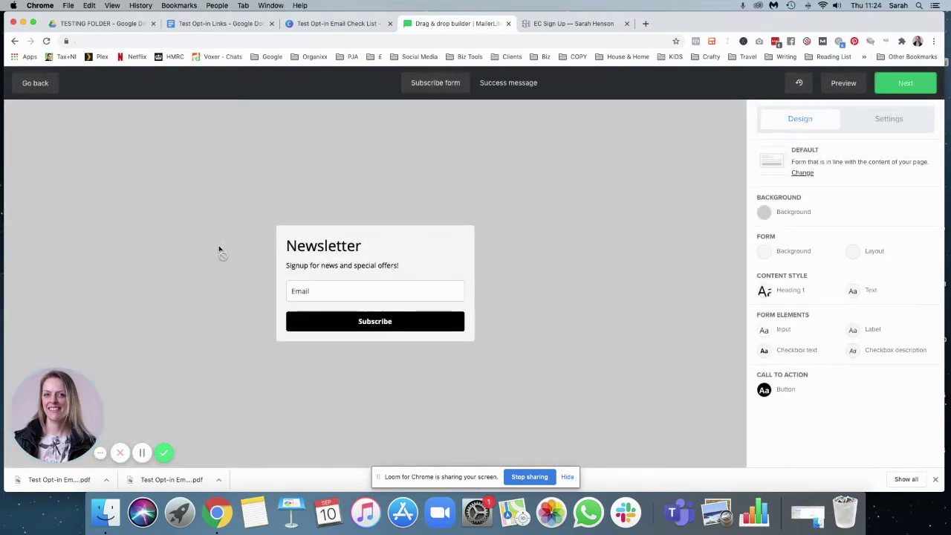
pyautogui.click(554, 23)
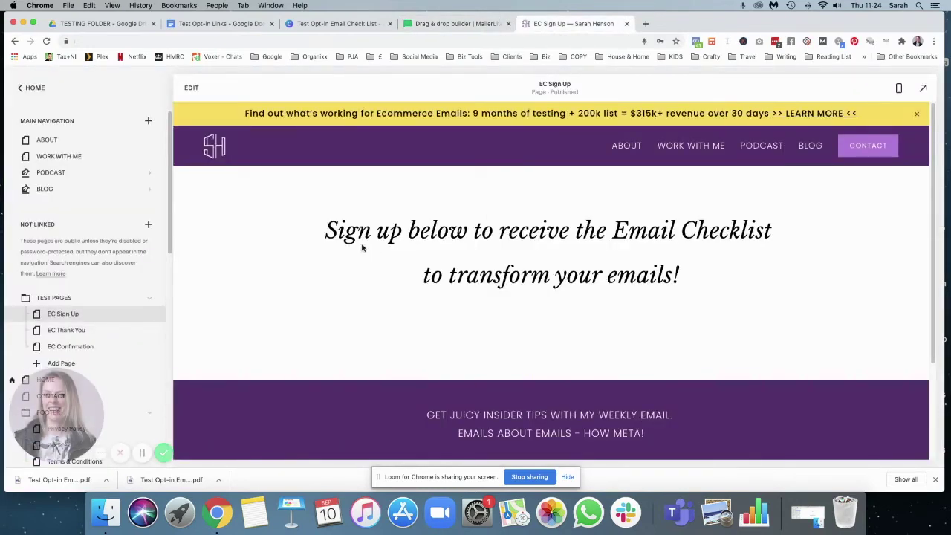
pyautogui.click(457, 24)
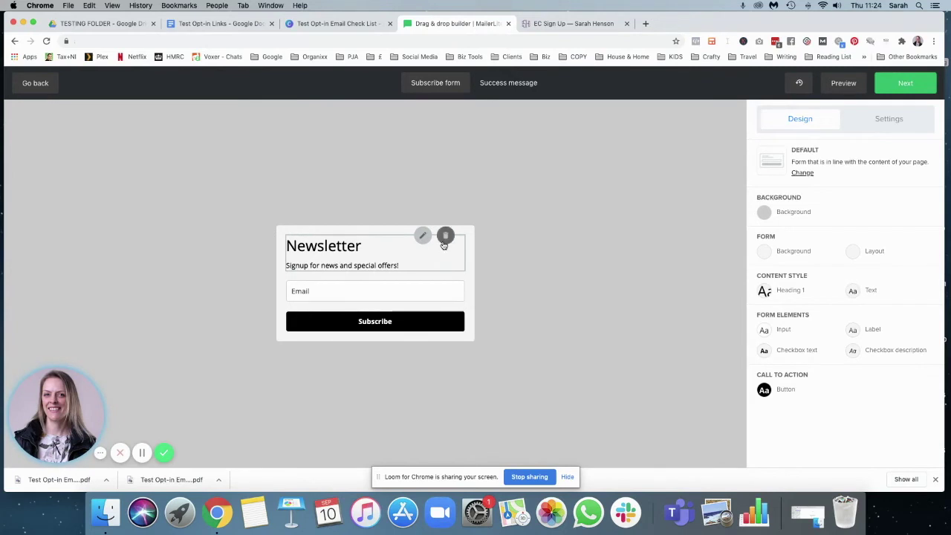
pyautogui.click(446, 235)
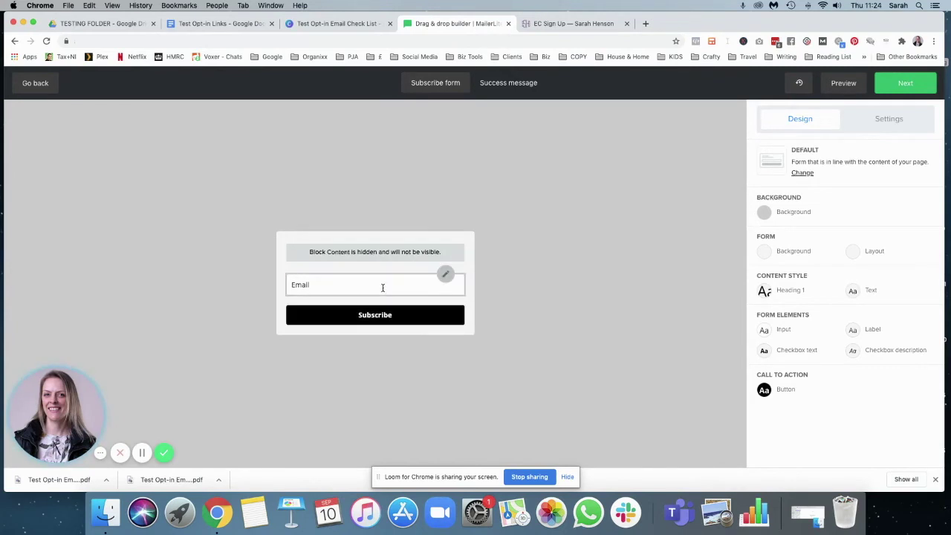
# - Add a Name field labelled 'First Name' and move it above the Email field
pyautogui.click(446, 275)
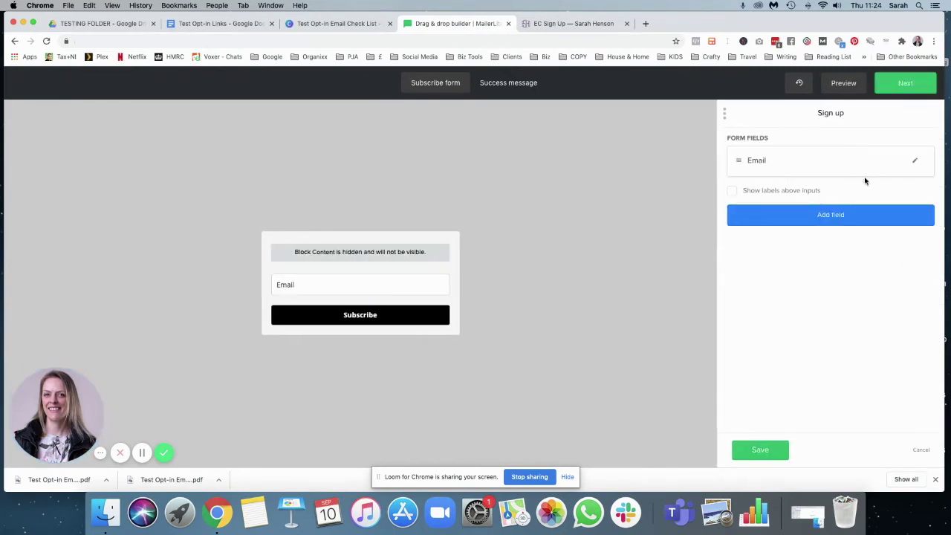
pyautogui.click(799, 215)
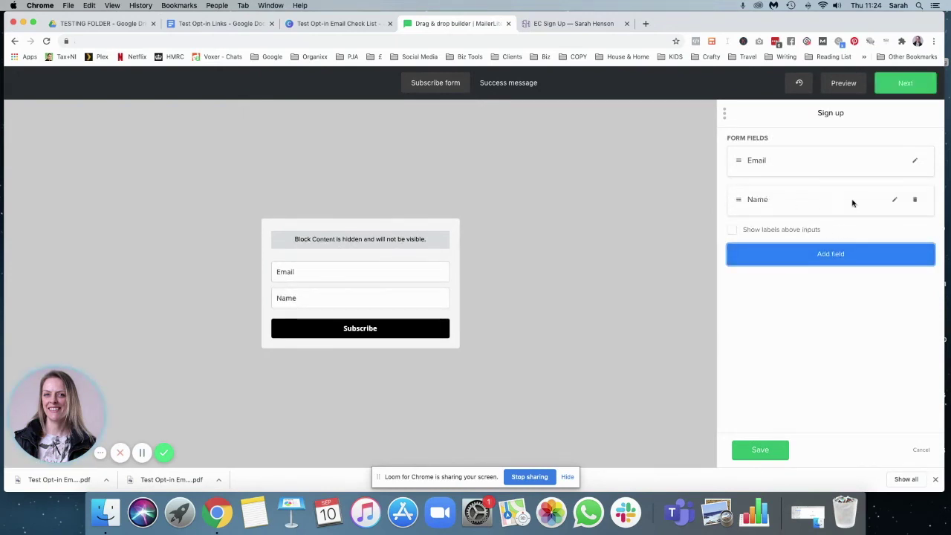
pyautogui.click(893, 200)
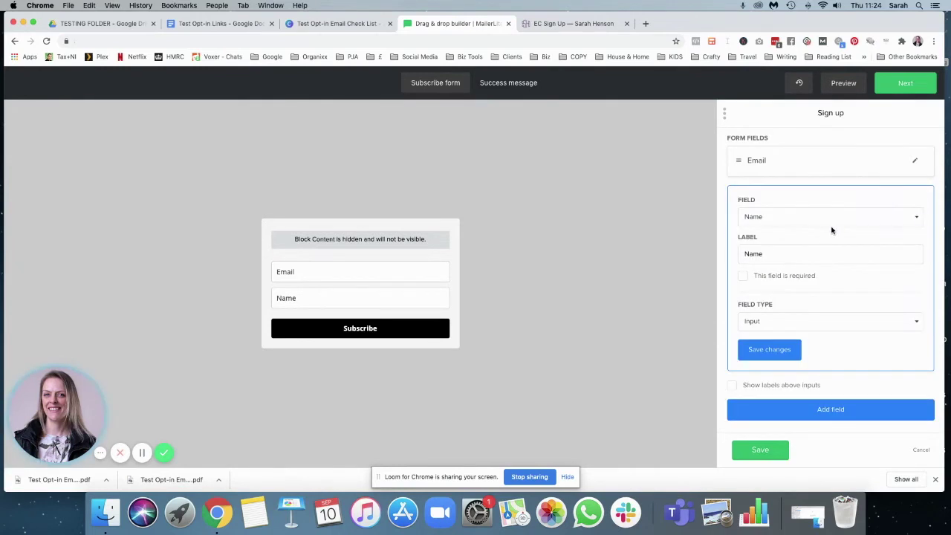
pyautogui.click(866, 217)
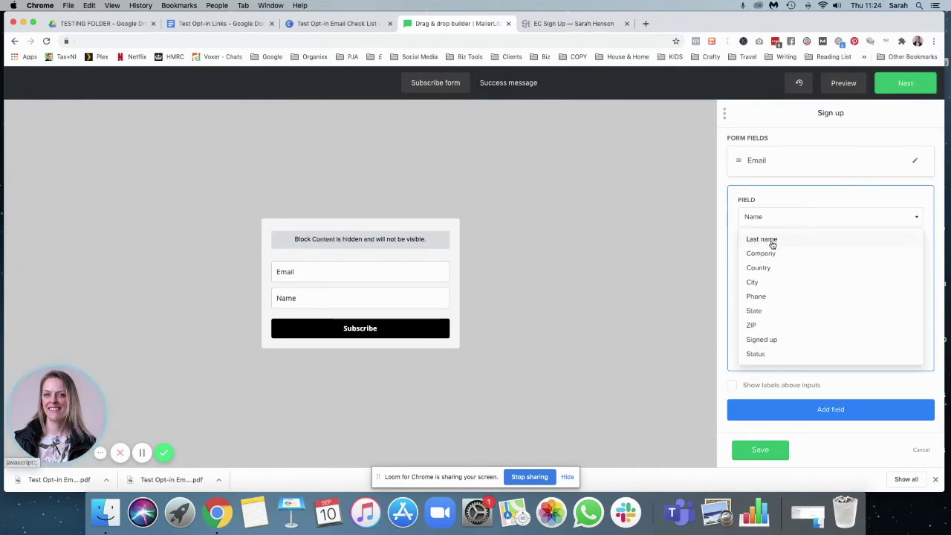
pyautogui.click(916, 216)
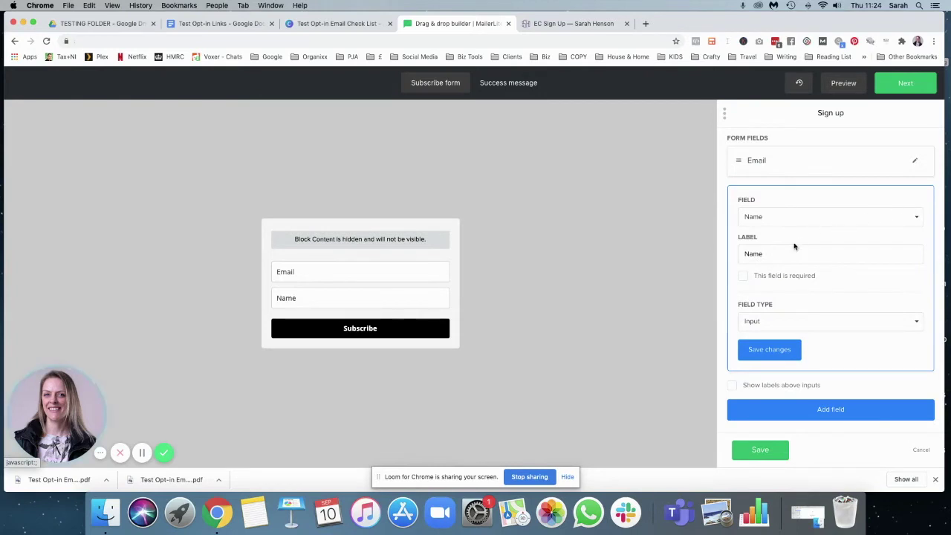
pyautogui.click(745, 255)
pyautogui.write('First')
pyautogui.click(797, 350)
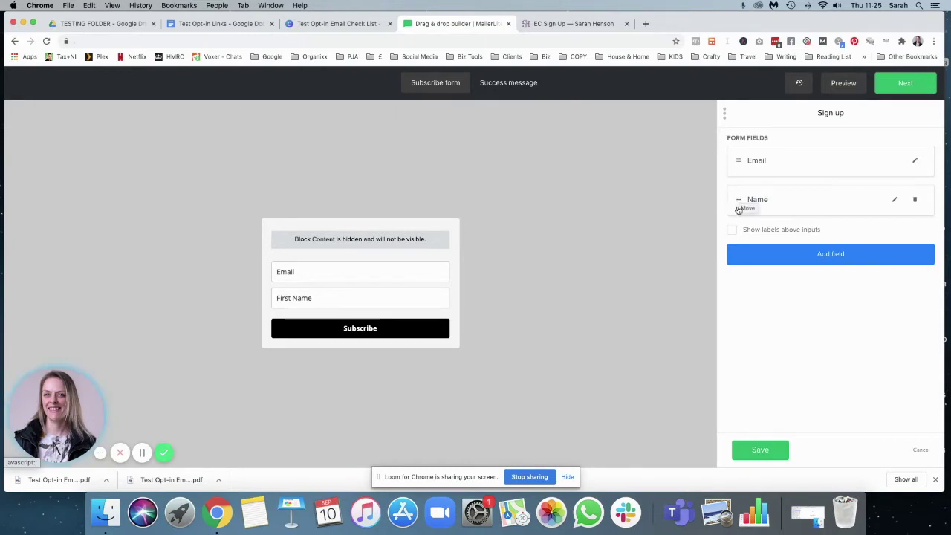
pyautogui.moveTo(738, 200); pyautogui.dragTo(740, 162)
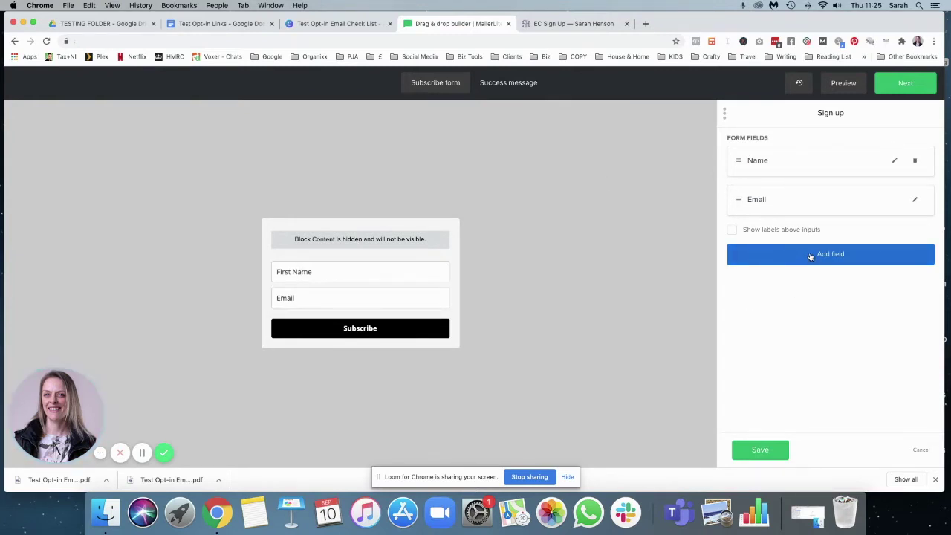
# - Try a Last name field above Email, then remove it again
pyautogui.click(811, 255)
pyautogui.moveTo(739, 238); pyautogui.dragTo(740, 190)
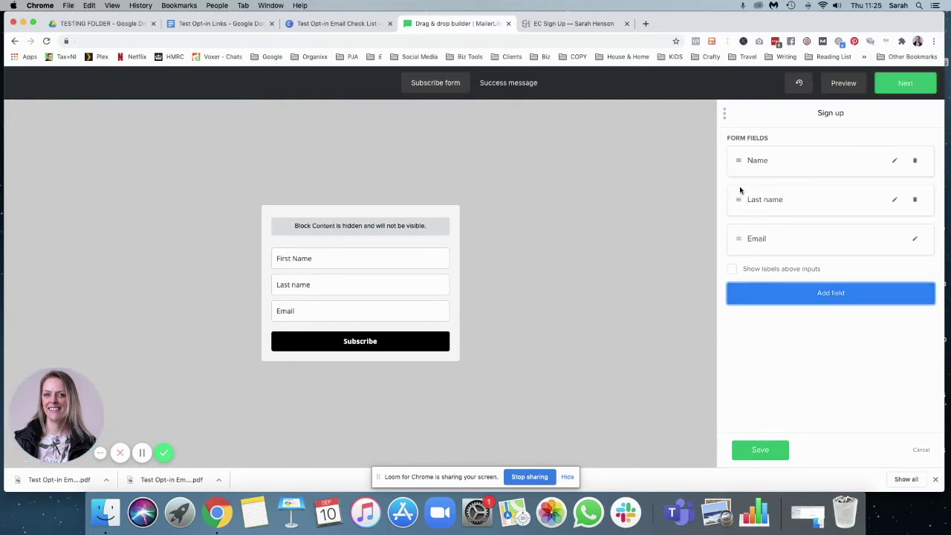
pyautogui.click(915, 199)
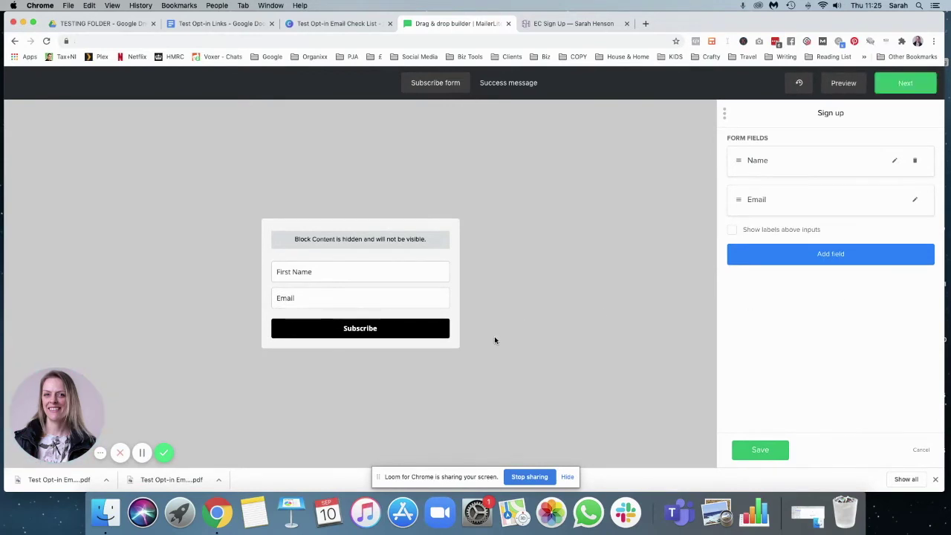
# - Replace the Subscribe button text with 'Yes, download the Email Checklist!' and save it
pyautogui.click(431, 319)
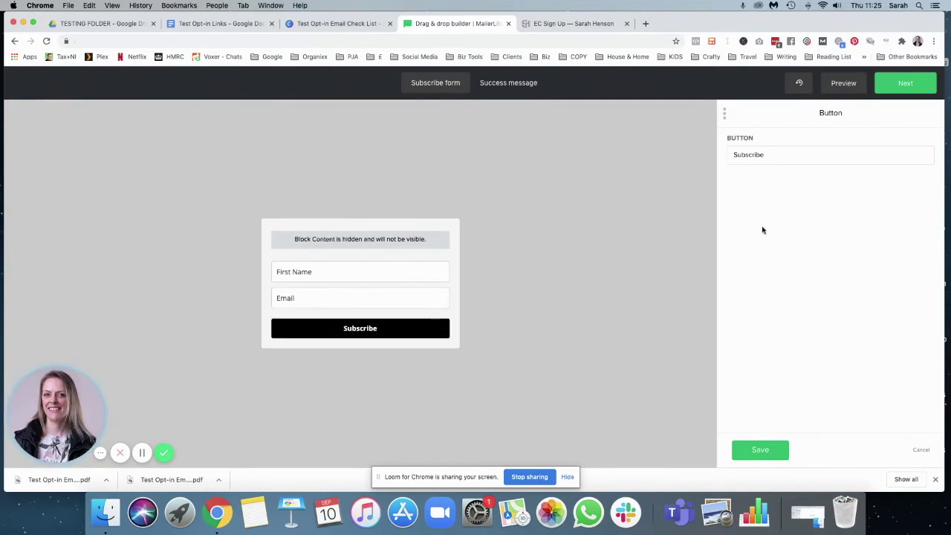
pyautogui.moveTo(783, 156); pyautogui.dragTo(678, 161)
pyautogui.write('Yes I wa')
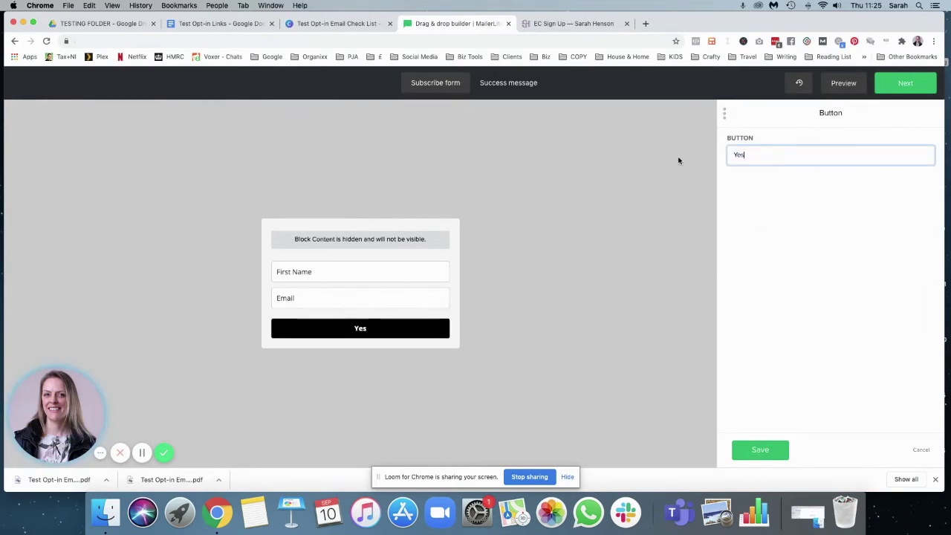
pyautogui.press('BackSpace')
pyautogui.press('BackSpace')
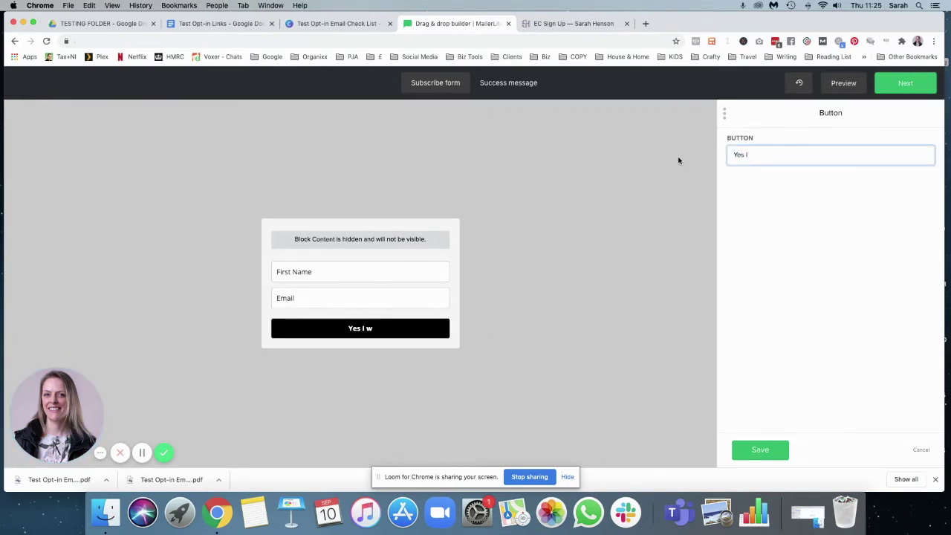
pyautogui.press('BackSpace')
pyautogui.press('BackSpace')
pyautogui.write(', download the Email ')
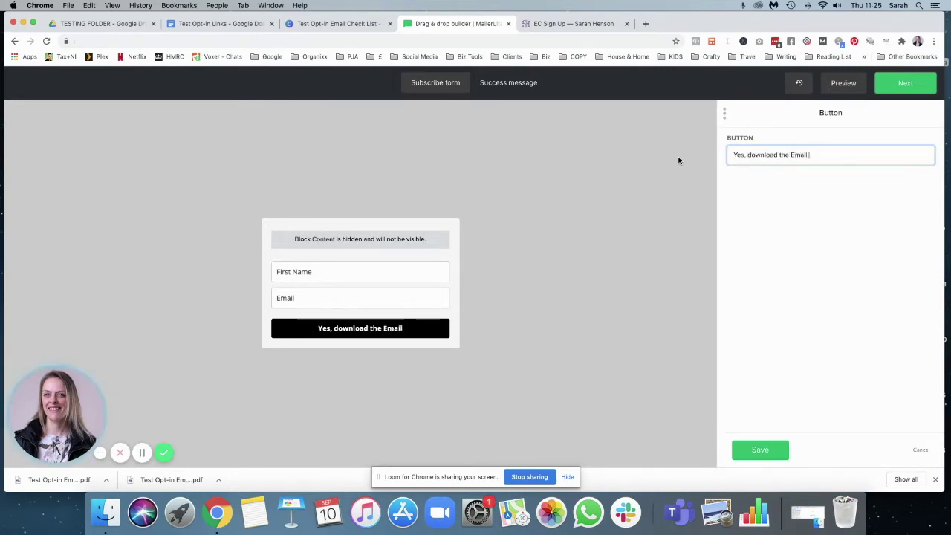
pyautogui.write('Checklist!')
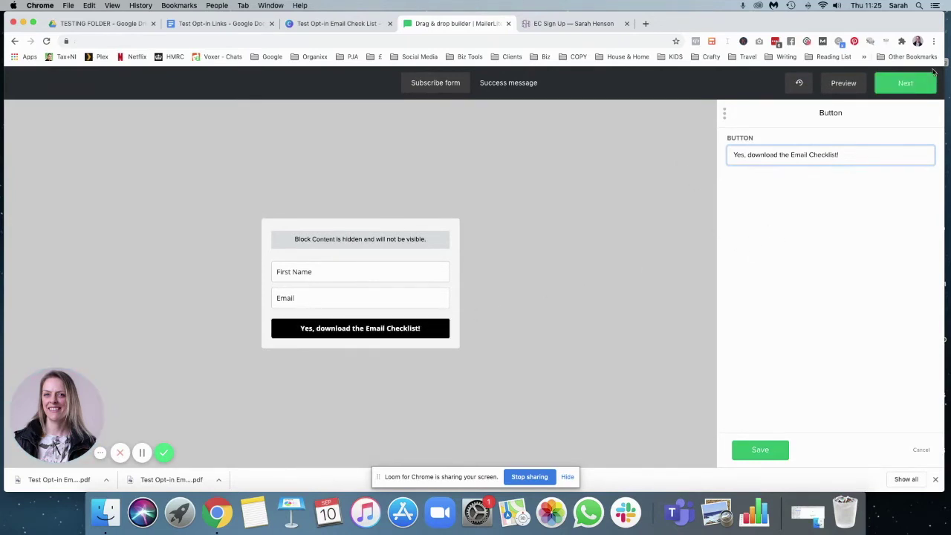
pyautogui.click(764, 449)
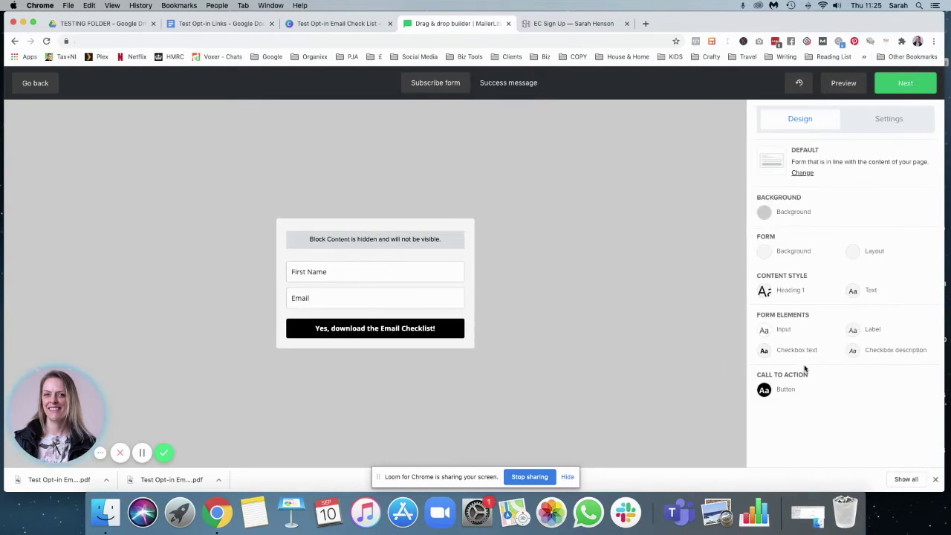
# - Set the form's download button background colour to purple #572B6D
pyautogui.click(765, 396)
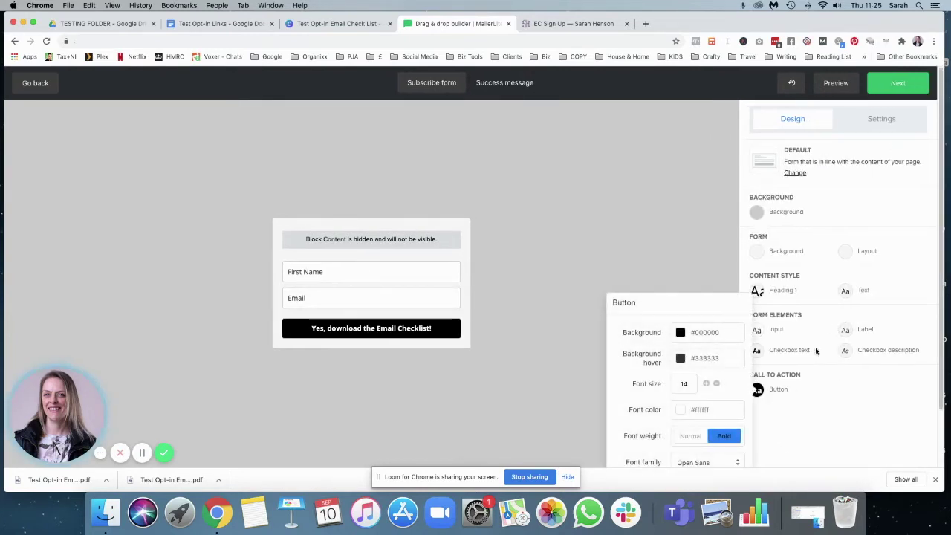
pyautogui.click(220, 23)
pyautogui.moveTo(355, 257); pyautogui.dragTo(322, 256)
pyautogui.press('super+c')
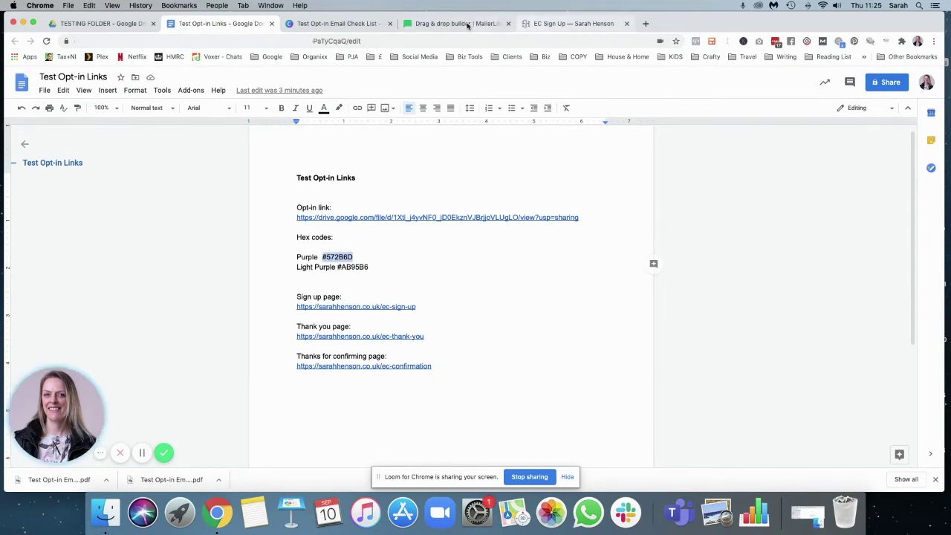
pyautogui.click(458, 23)
pyautogui.moveTo(720, 333); pyautogui.dragTo(689, 335)
pyautogui.press('super+v')
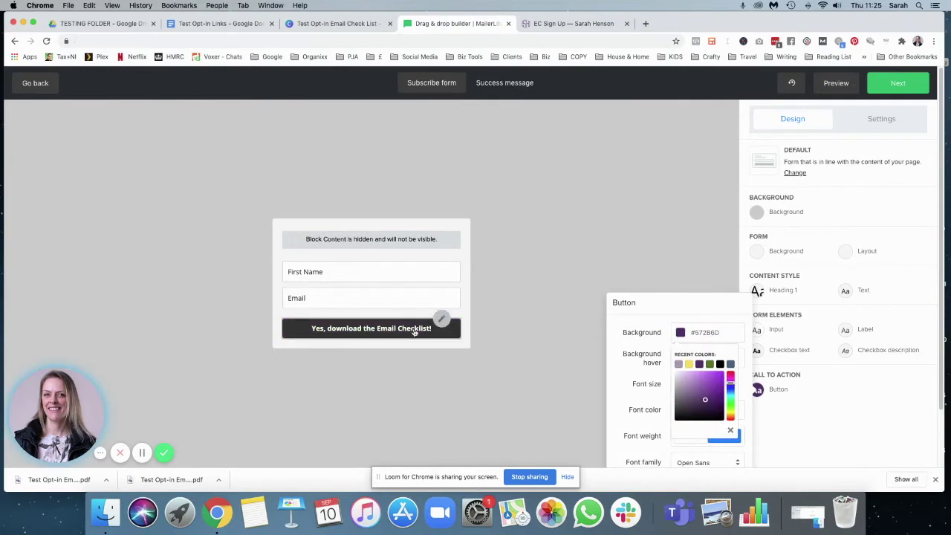
pyautogui.click(662, 324)
# - Set the button's hover colour to light purple #AB95B6 and save the button style
pyautogui.click(219, 23)
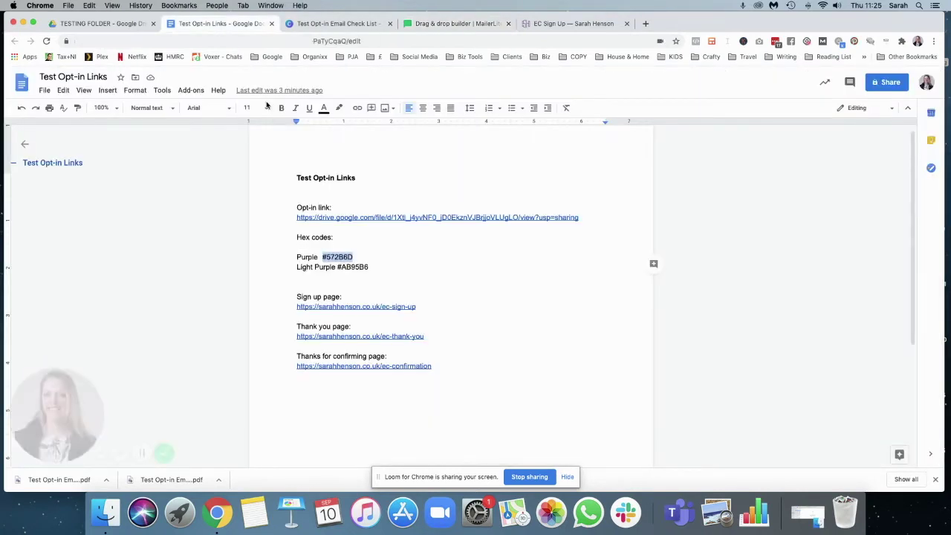
pyautogui.moveTo(371, 268); pyautogui.dragTo(337, 267)
pyautogui.press('super+c')
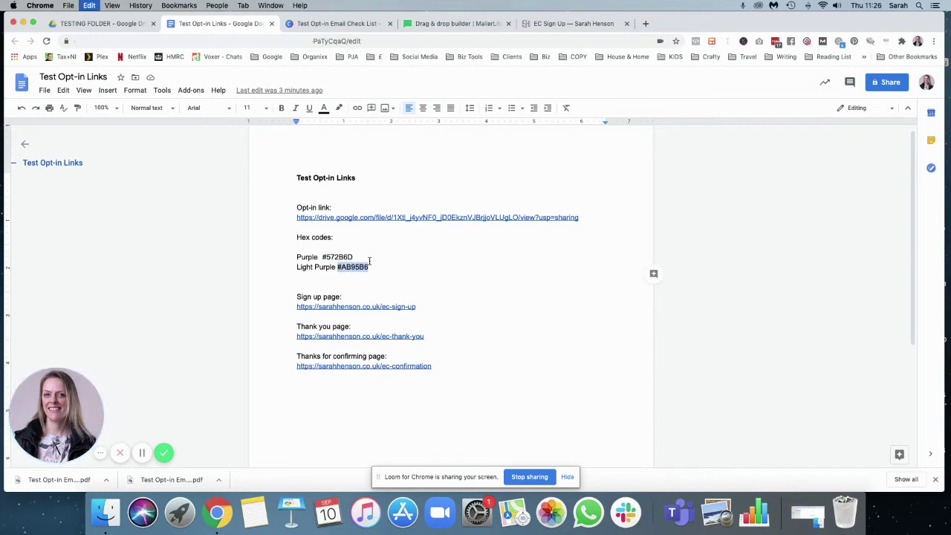
pyautogui.click(452, 23)
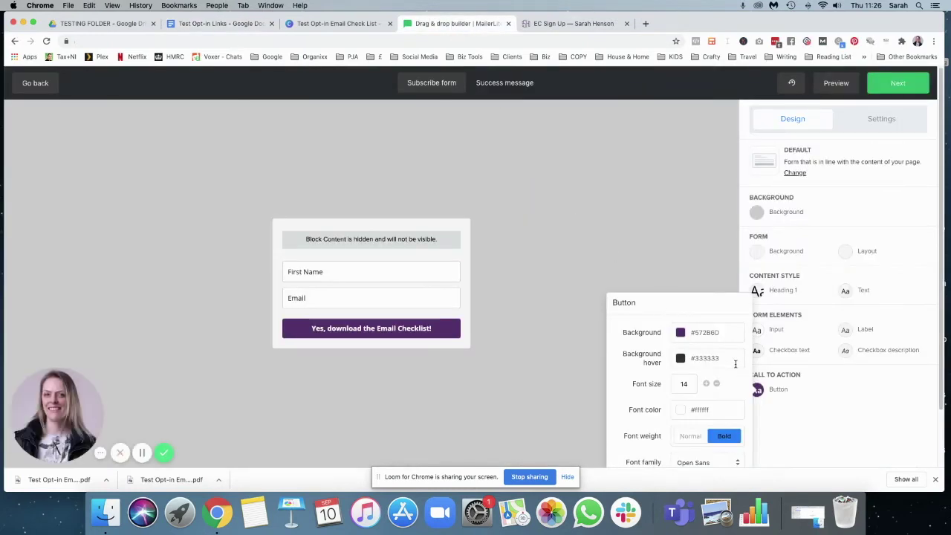
pyautogui.tripleClick(698, 358)
pyautogui.press('super+v')
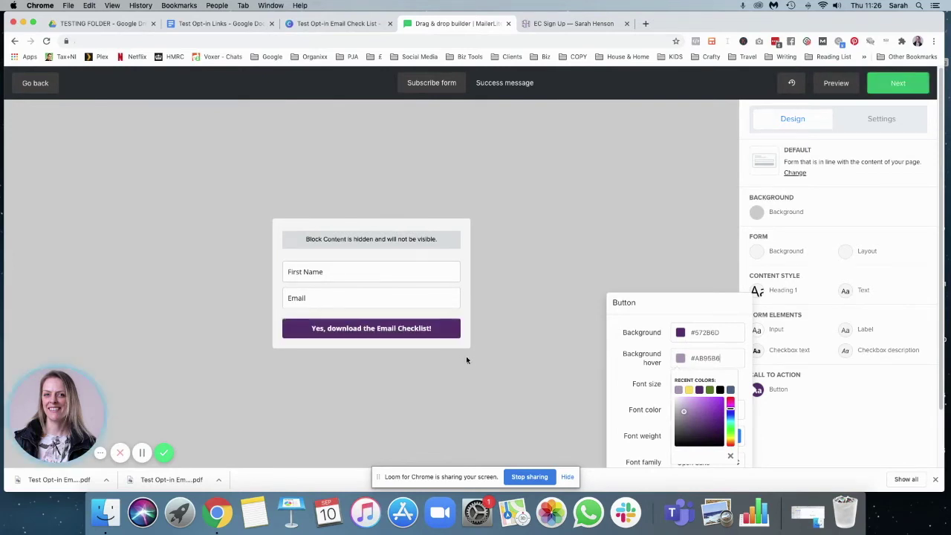
pyautogui.click(620, 370)
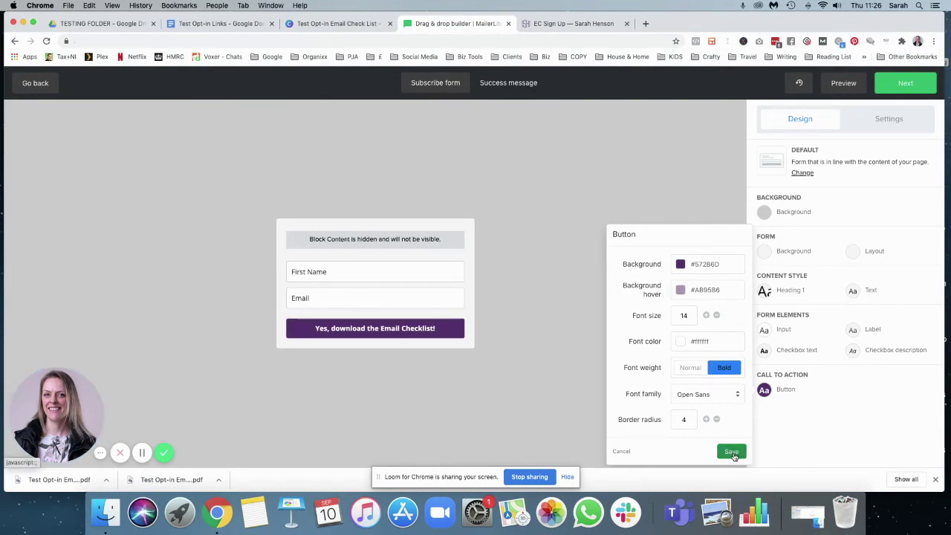
pyautogui.click(732, 453)
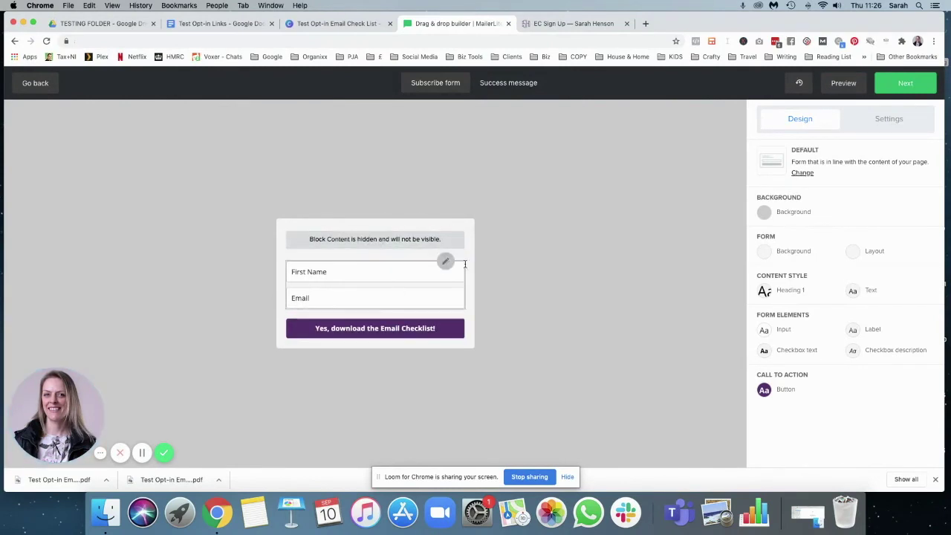
# - Turn on the custom success page option and preview the form's success message
pyautogui.click(895, 122)
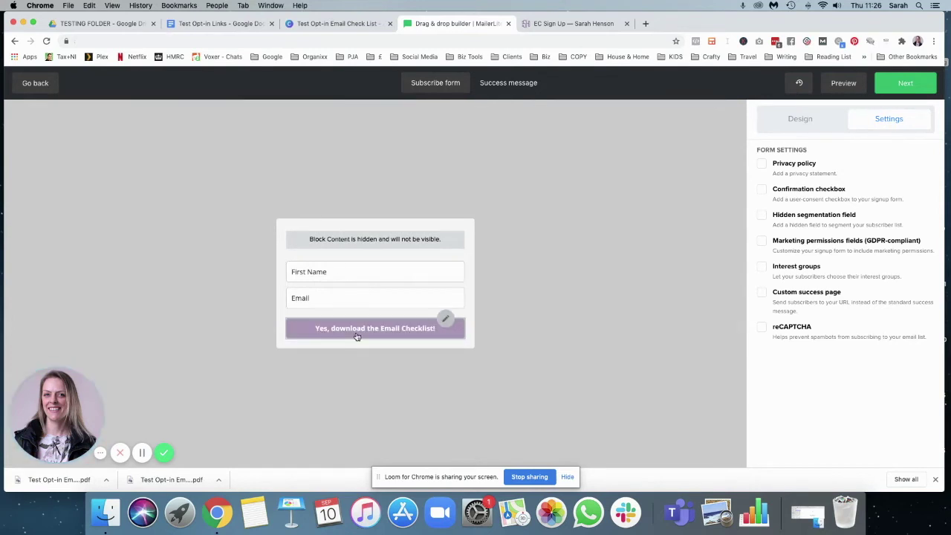
pyautogui.click(762, 292)
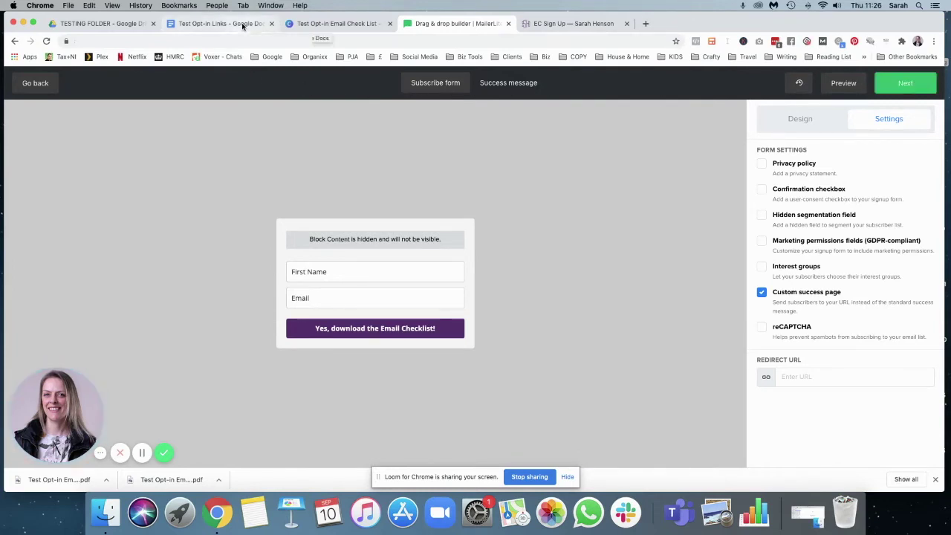
pyautogui.click(792, 120)
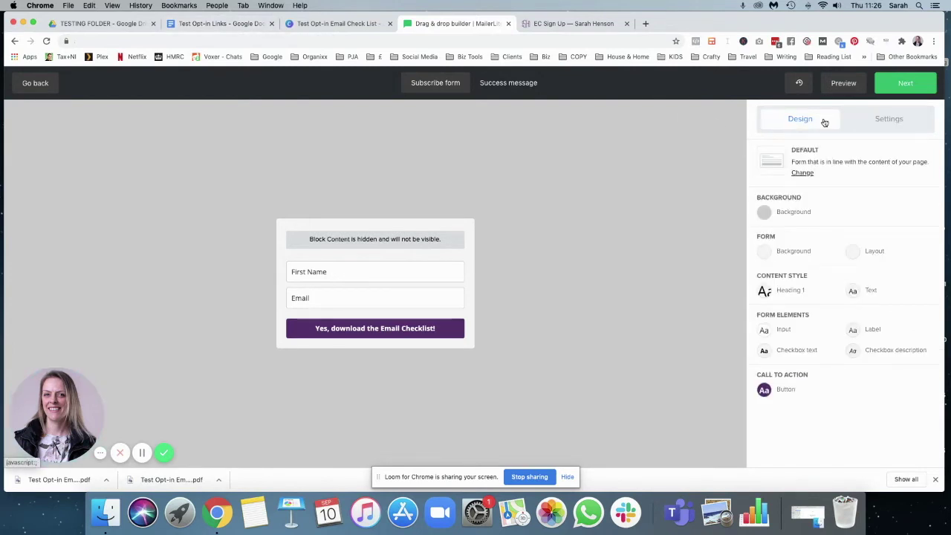
pyautogui.click(509, 84)
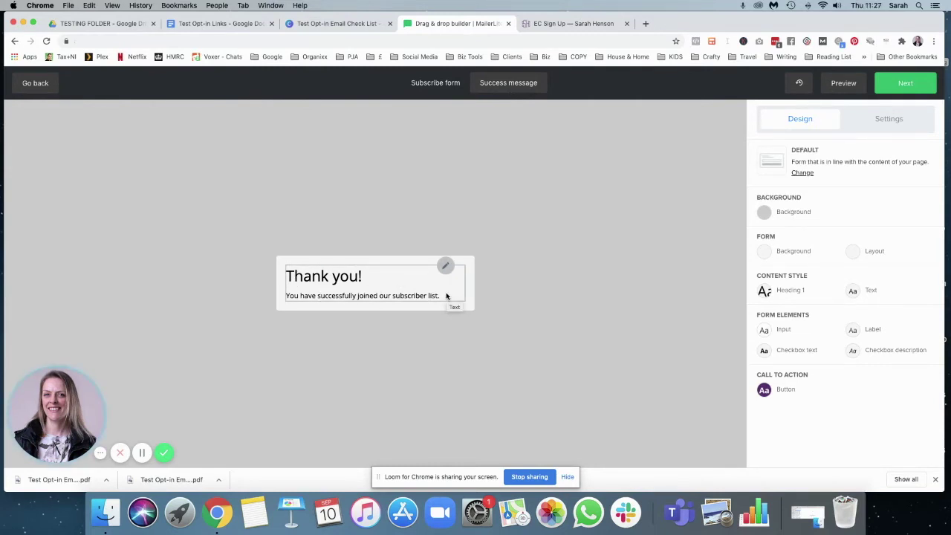
pyautogui.click(431, 87)
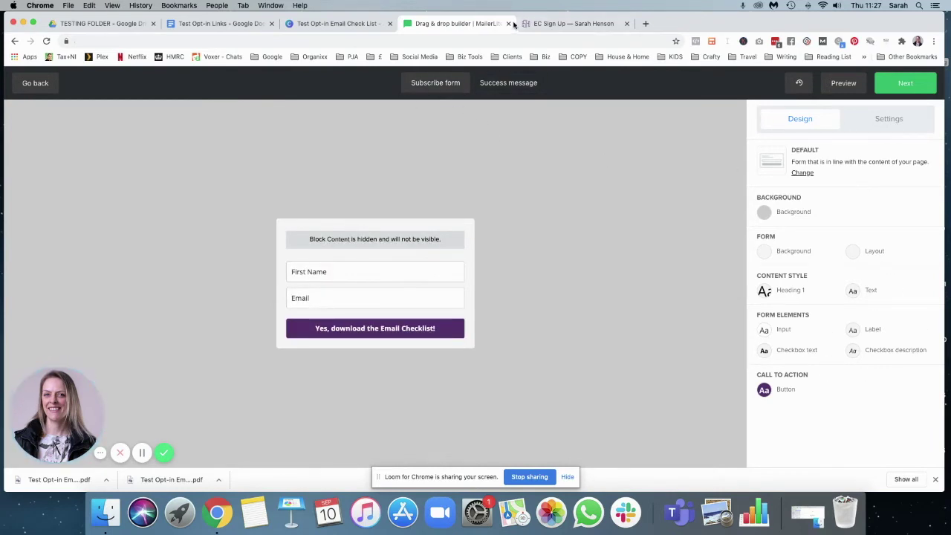
# - Paste the thank-you page link into Redirect URL and finish the form design
pyautogui.click(220, 24)
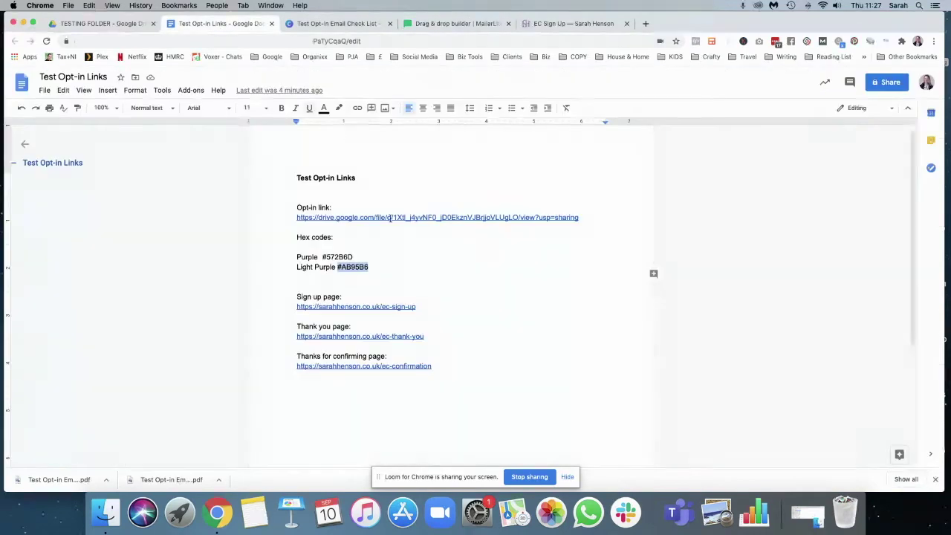
pyautogui.moveTo(425, 337); pyautogui.dragTo(286, 341)
pyautogui.press('super+c')
pyautogui.click(443, 29)
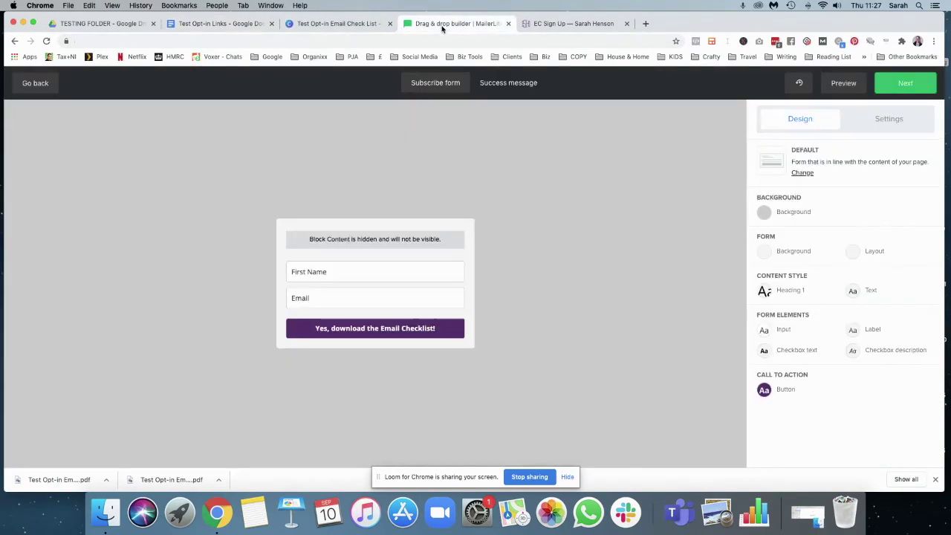
pyautogui.click(887, 119)
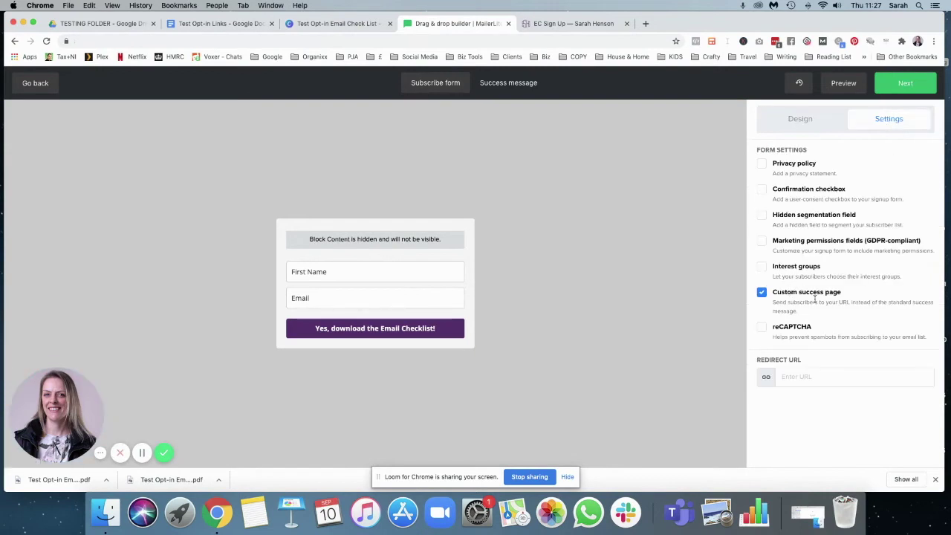
pyautogui.click(798, 381)
pyautogui.press('super+v')
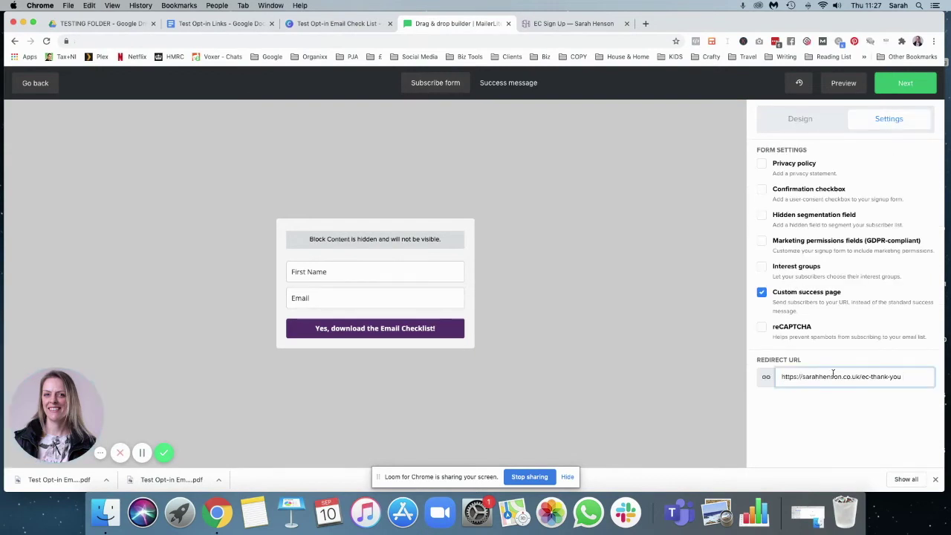
pyautogui.click(906, 87)
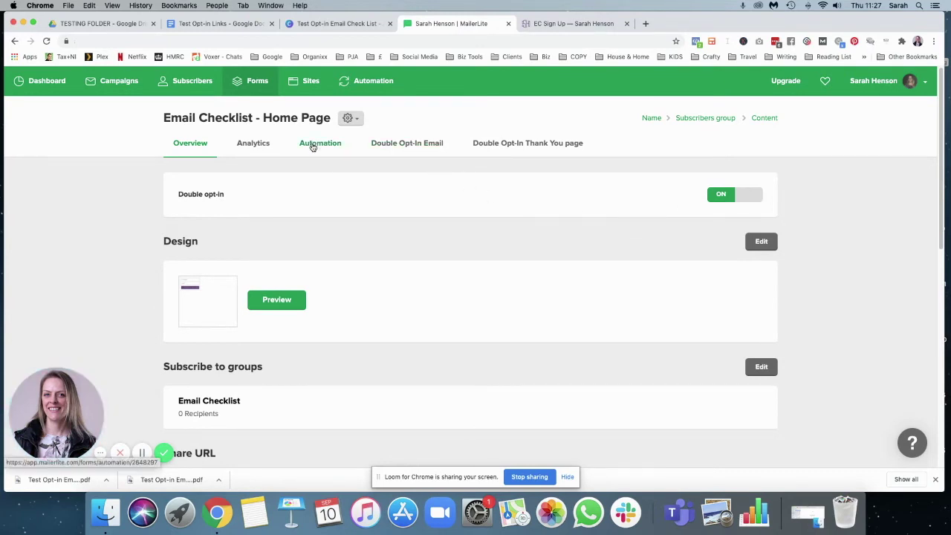
# - Open the double opt-in email settings, leaving the subject line unchanged
pyautogui.click(399, 145)
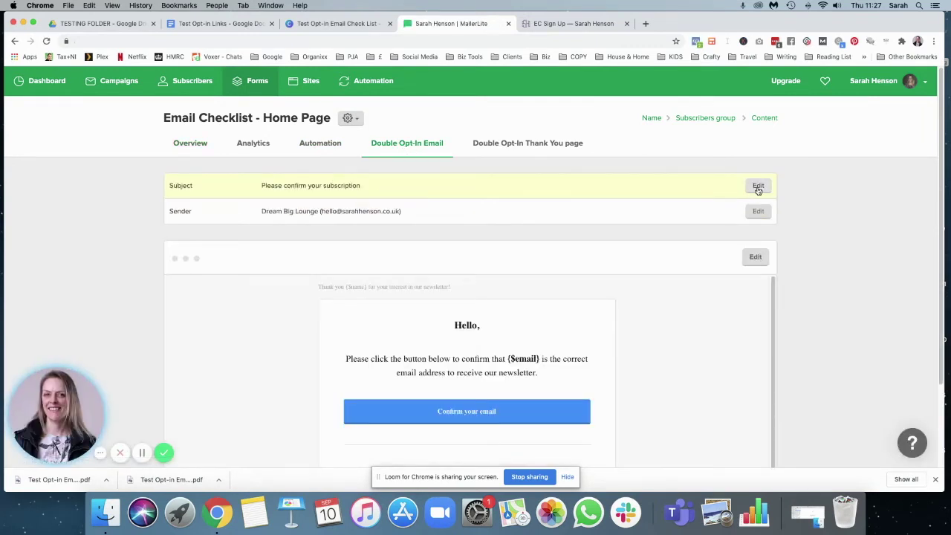
pyautogui.click(751, 186)
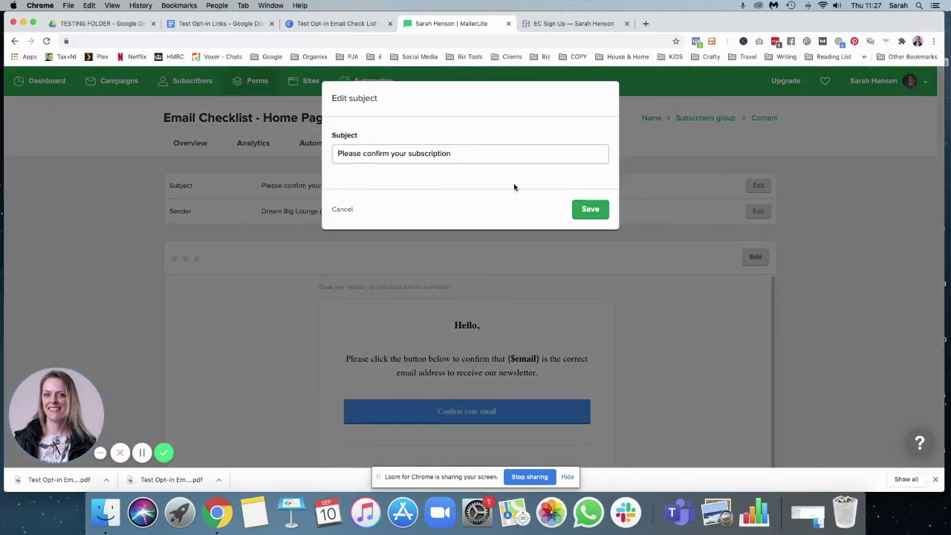
pyautogui.click(590, 209)
# - Replace the confirmation email's sender name with the owner's name, then open the email content
pyautogui.click(751, 212)
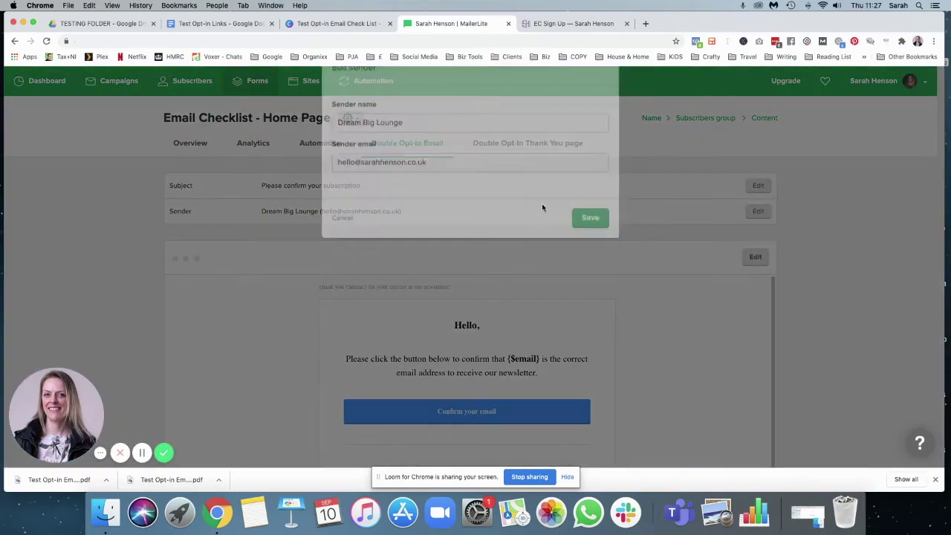
pyautogui.moveTo(409, 154); pyautogui.dragTo(321, 157)
pyautogui.write('Sarah Henson')
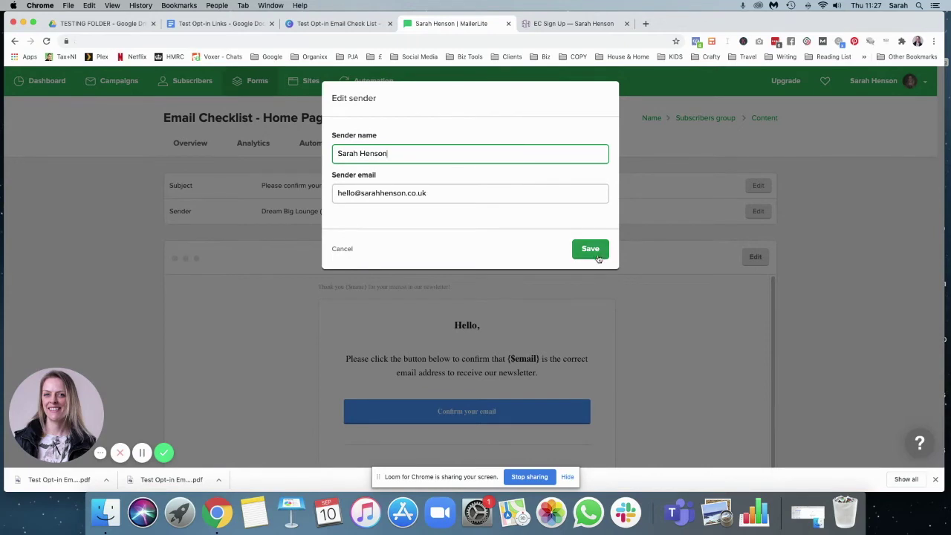
pyautogui.click(592, 249)
pyautogui.scroll(-2, 773, 336)
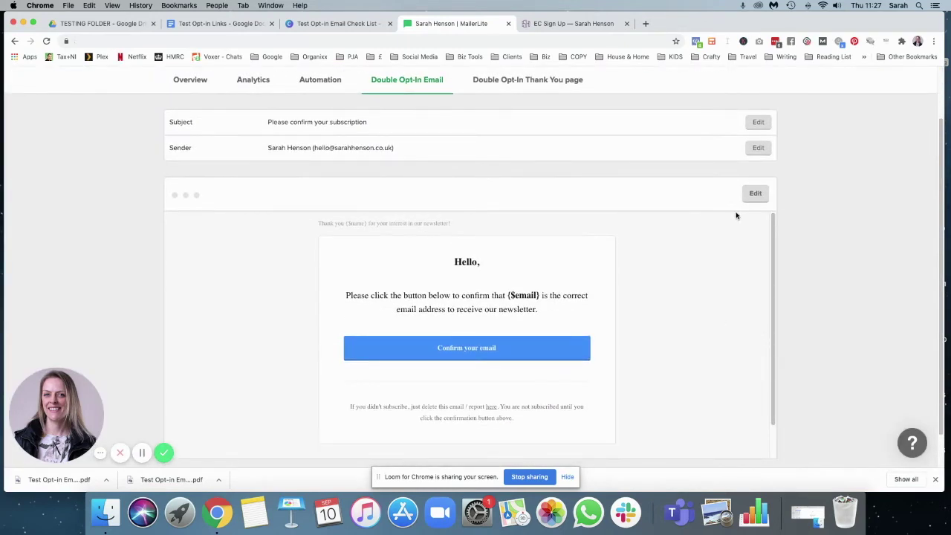
pyautogui.click(757, 194)
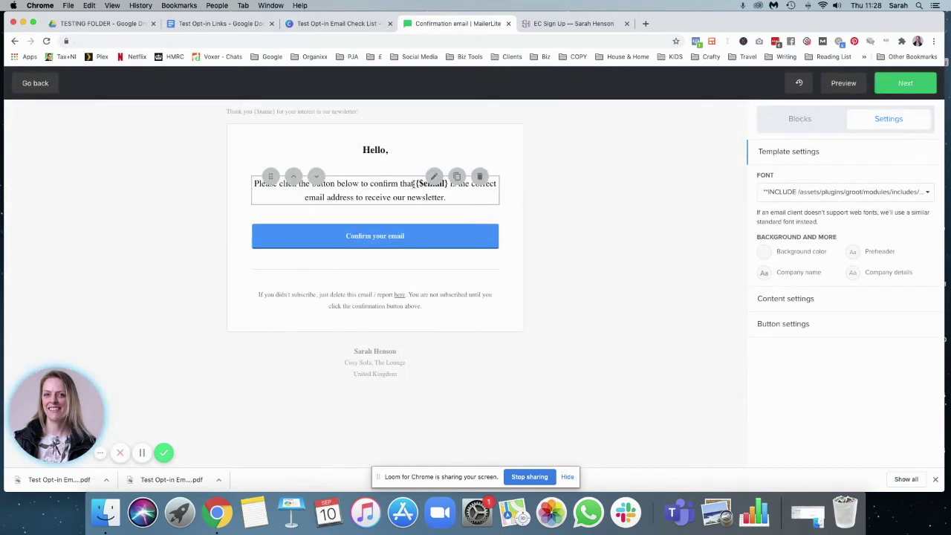
# - End the paragraph with 'the Email Checklist that will change your life', fix 'Checklsit', and save
pyautogui.click(431, 177)
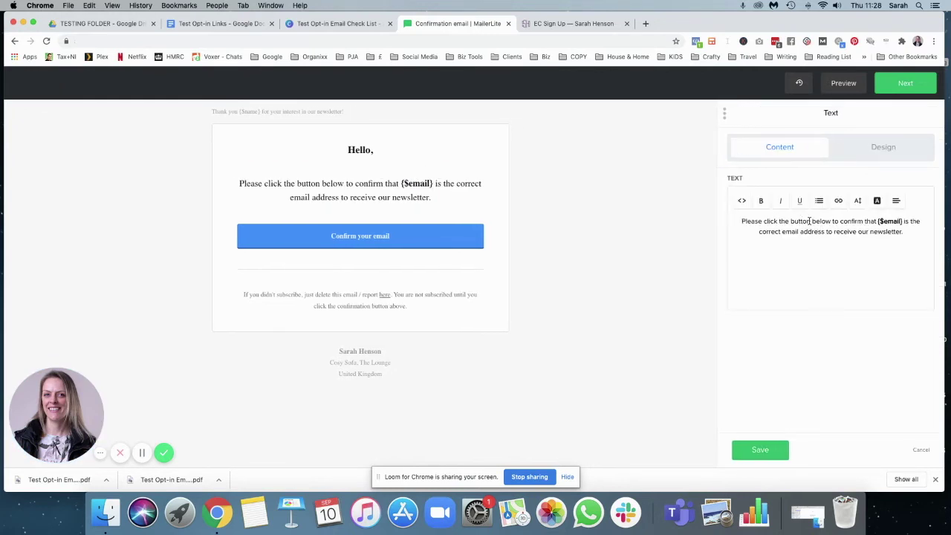
pyautogui.doubleClick(890, 233)
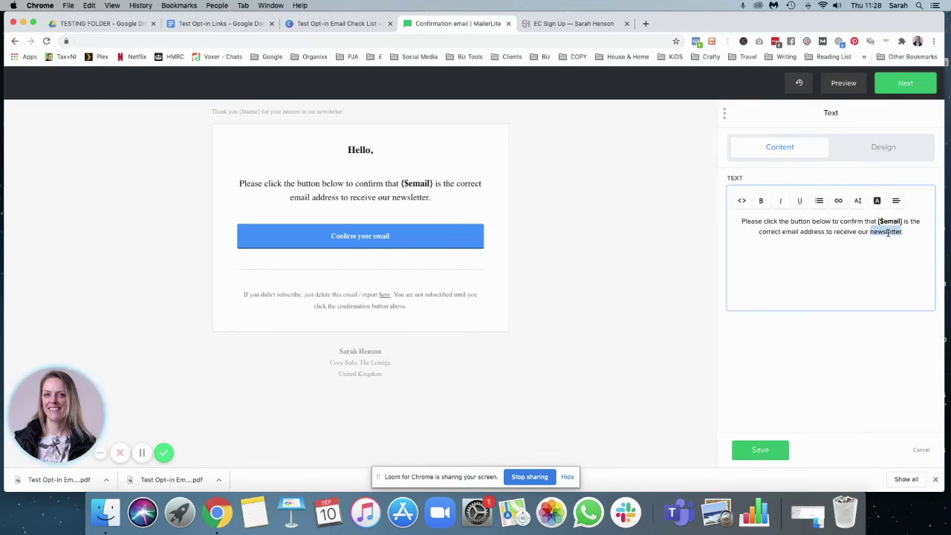
pyautogui.press('BackSpace')
pyautogui.press('BackSpace')
pyautogui.press('BackSpace')
pyautogui.press('BackSpace')
pyautogui.press('BackSpace')
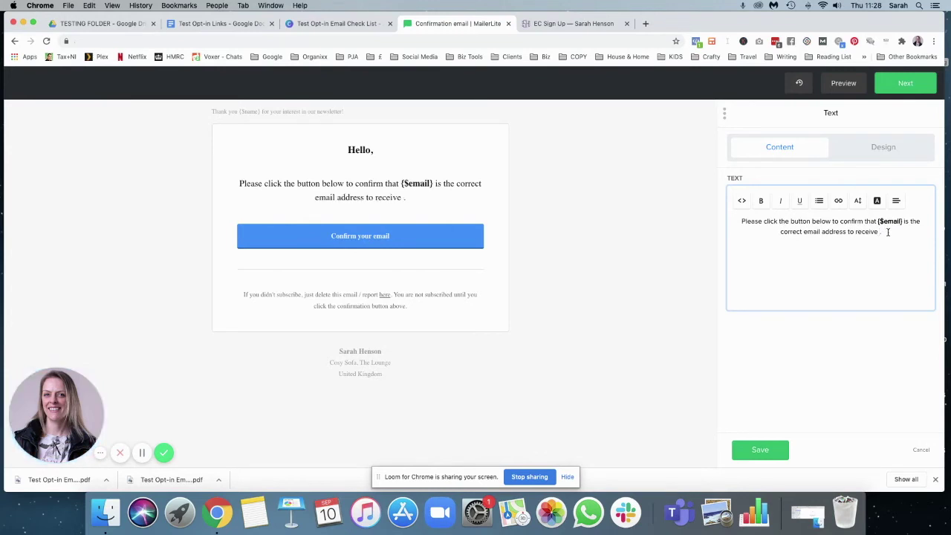
pyautogui.write('the')
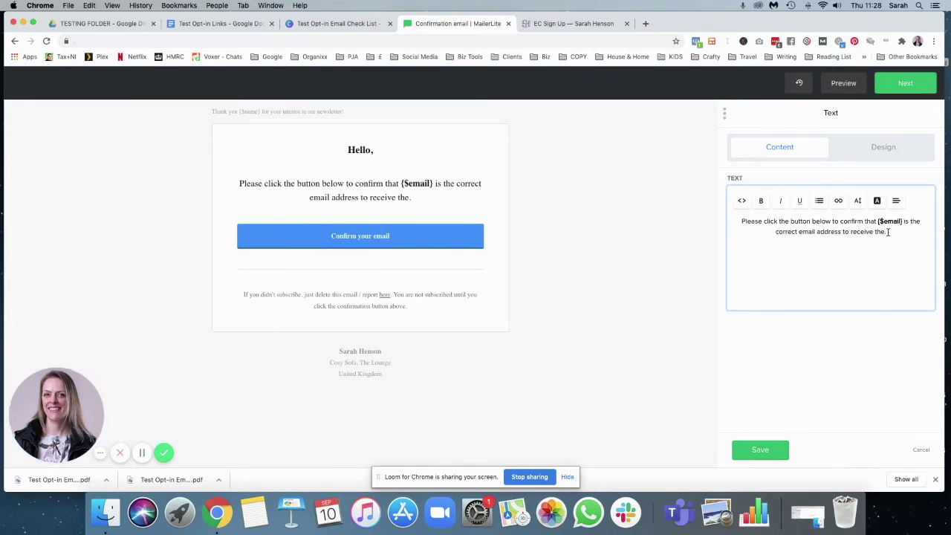
pyautogui.write(' Email Chec')
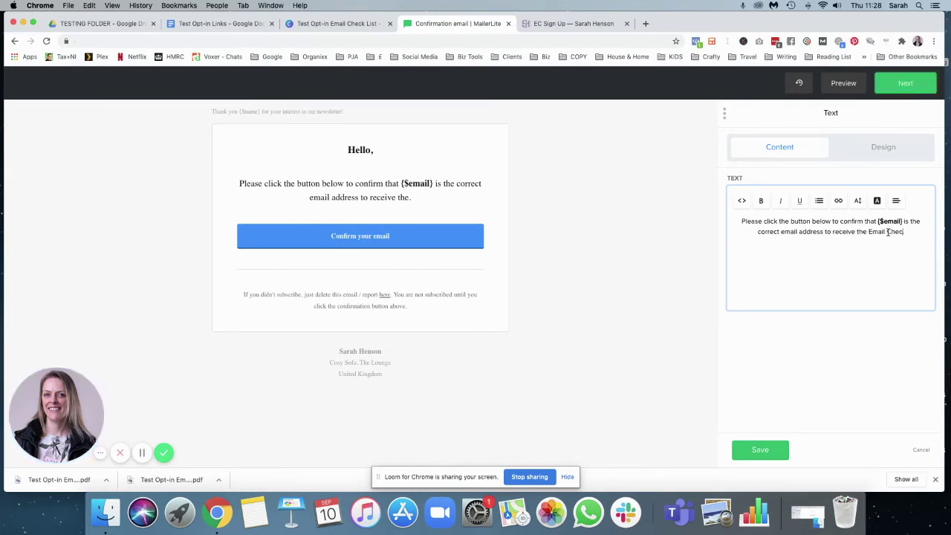
pyautogui.write('klist that will change')
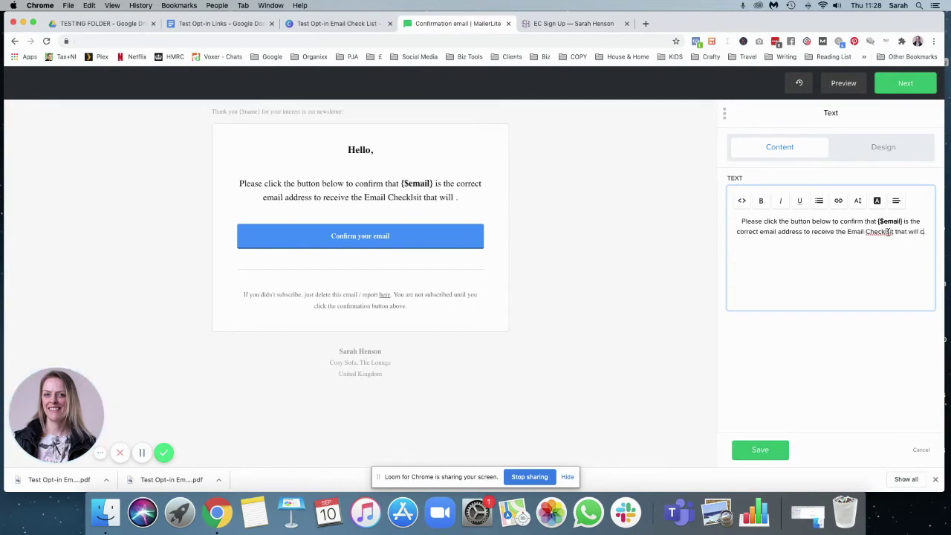
pyautogui.write(' your life.')
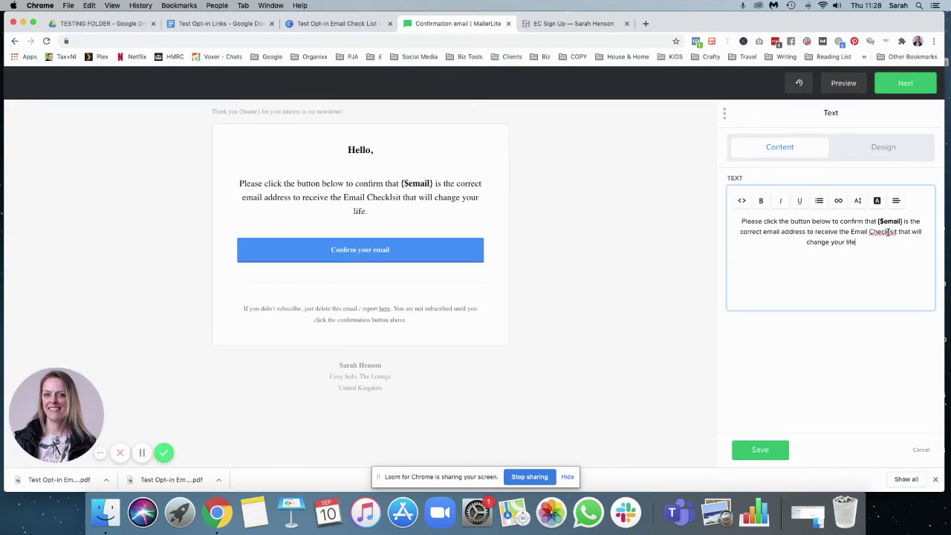
pyautogui.click(893, 232)
pyautogui.press('BackSpace')
pyautogui.press('BackSpace')
pyautogui.write('is')
pyautogui.click(895, 242)
pyautogui.click(772, 459)
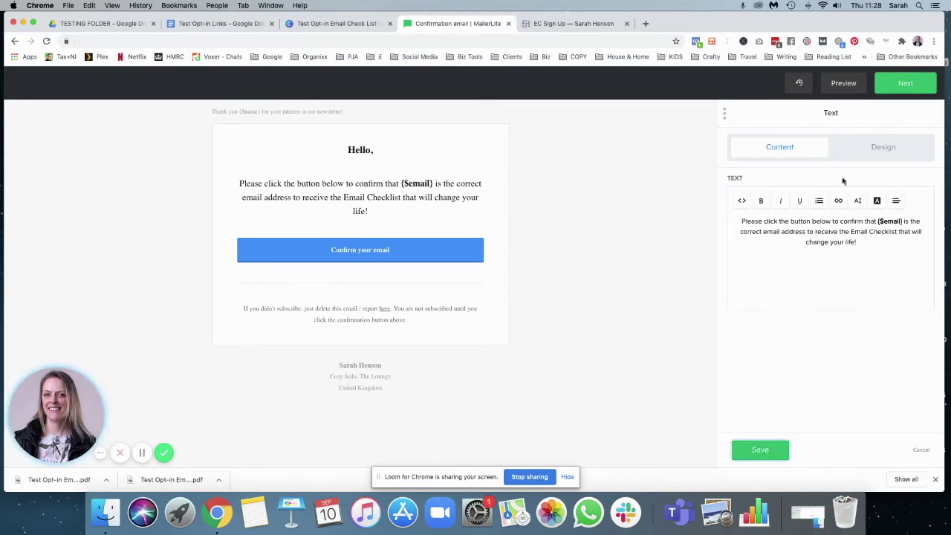
# - Review the text block's body style settings, save the block, and select the Confirm button
pyautogui.click(877, 147)
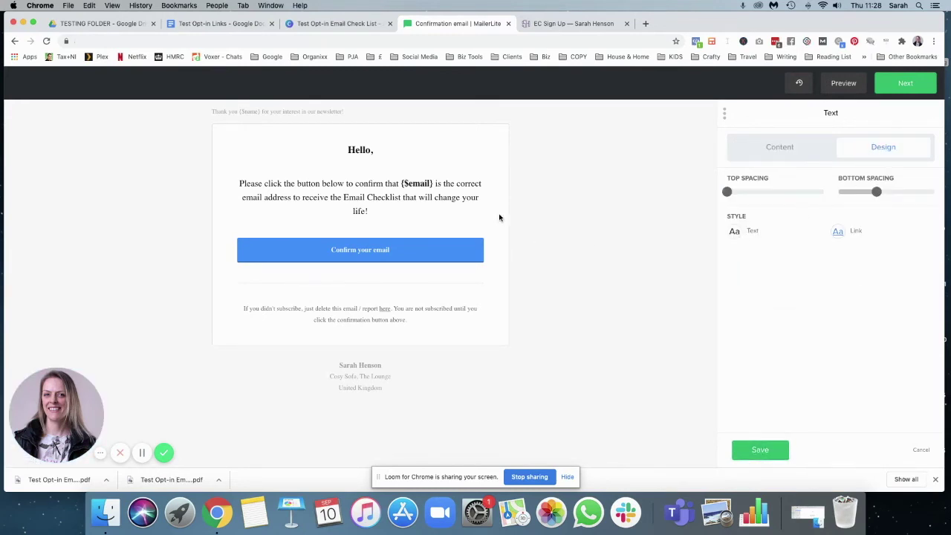
pyautogui.click(736, 232)
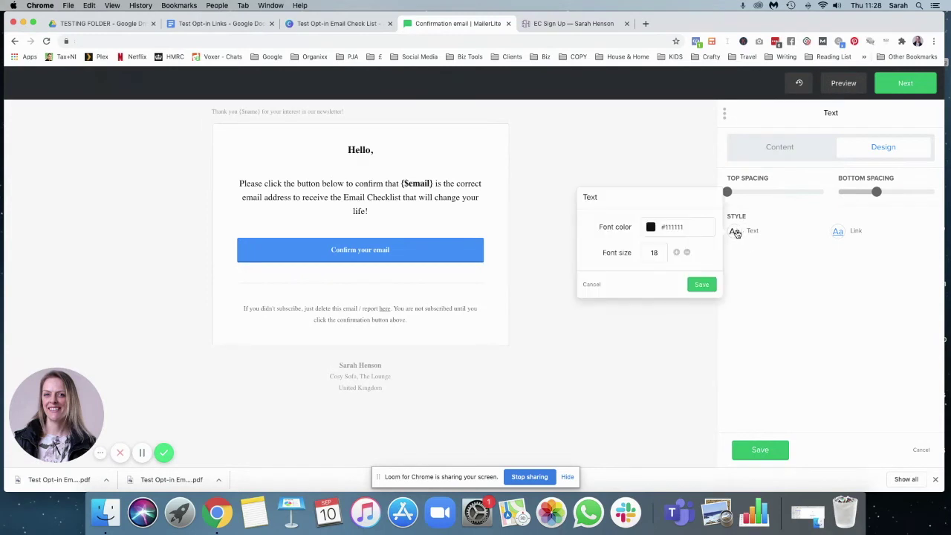
pyautogui.click(706, 286)
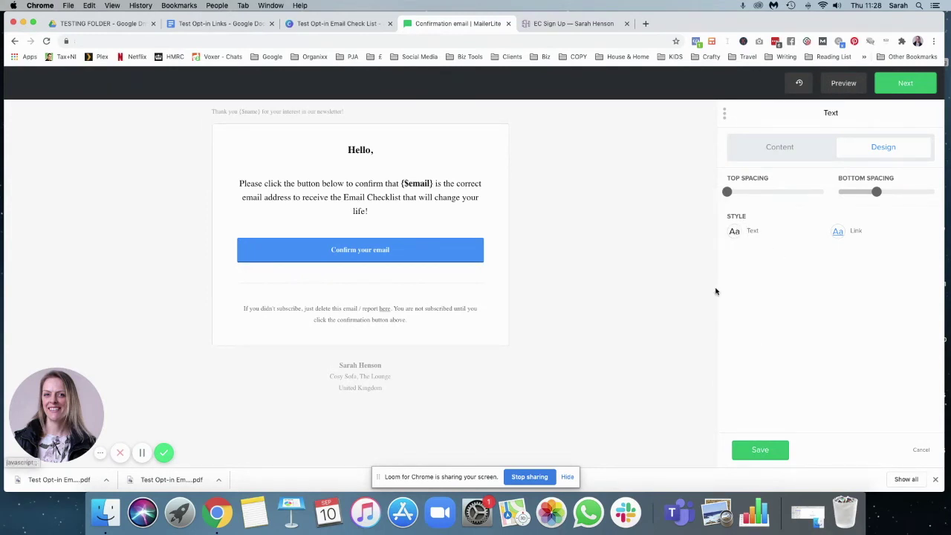
pyautogui.click(761, 450)
pyautogui.click(468, 249)
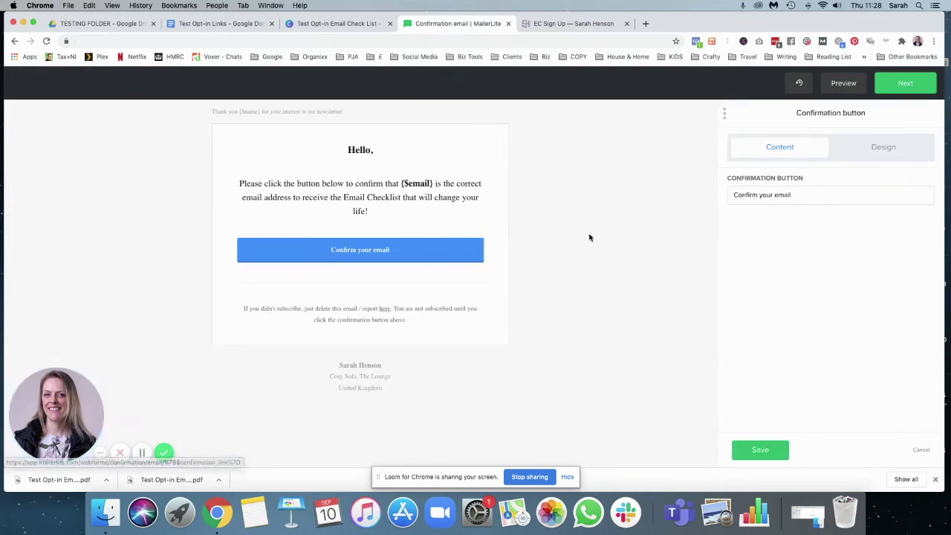
# - Set the Confirm your email button's background colour to #572B6D
pyautogui.click(863, 153)
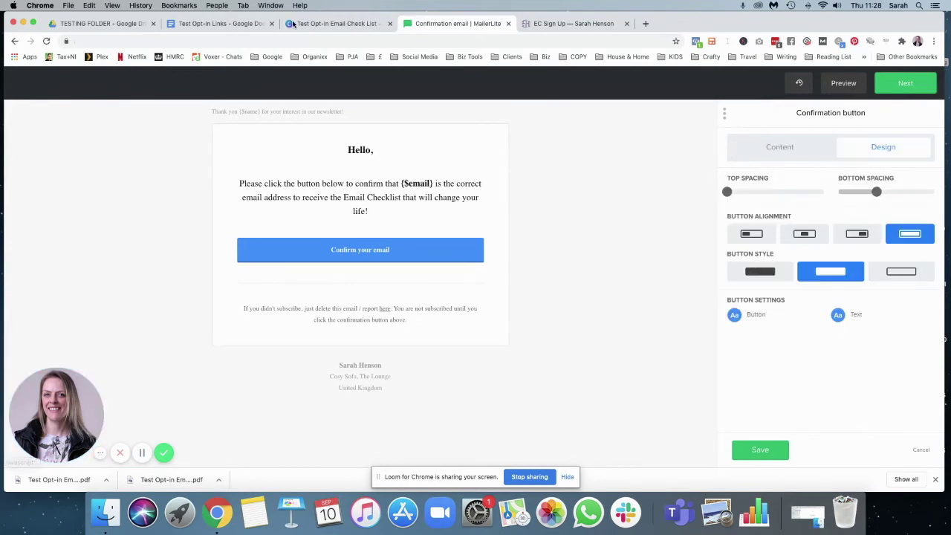
pyautogui.click(220, 24)
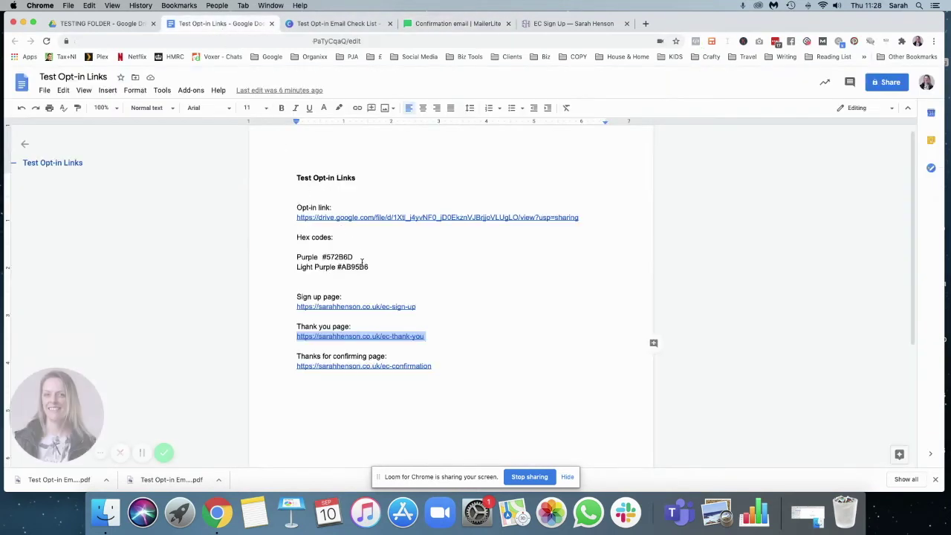
pyautogui.moveTo(362, 258); pyautogui.dragTo(320, 257)
pyautogui.press('super+c')
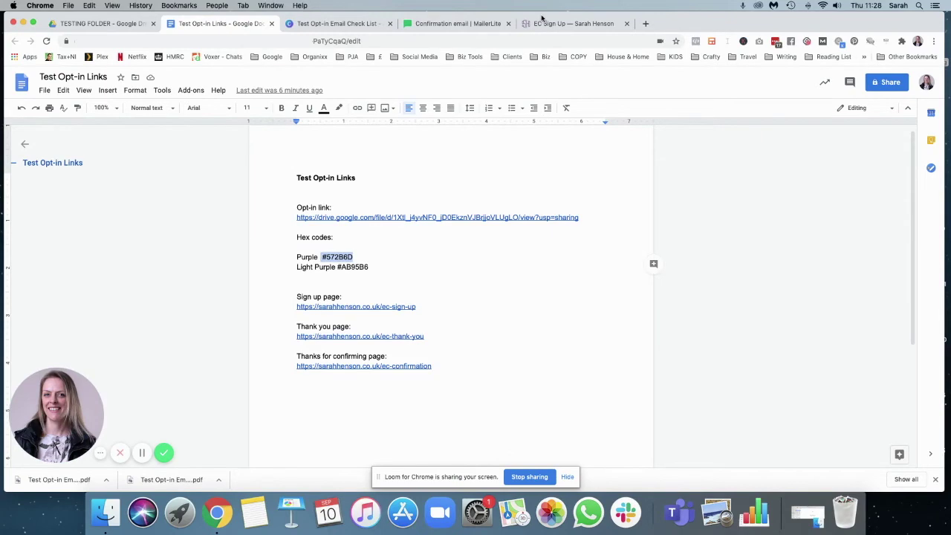
pyautogui.click(546, 23)
pyautogui.click(461, 23)
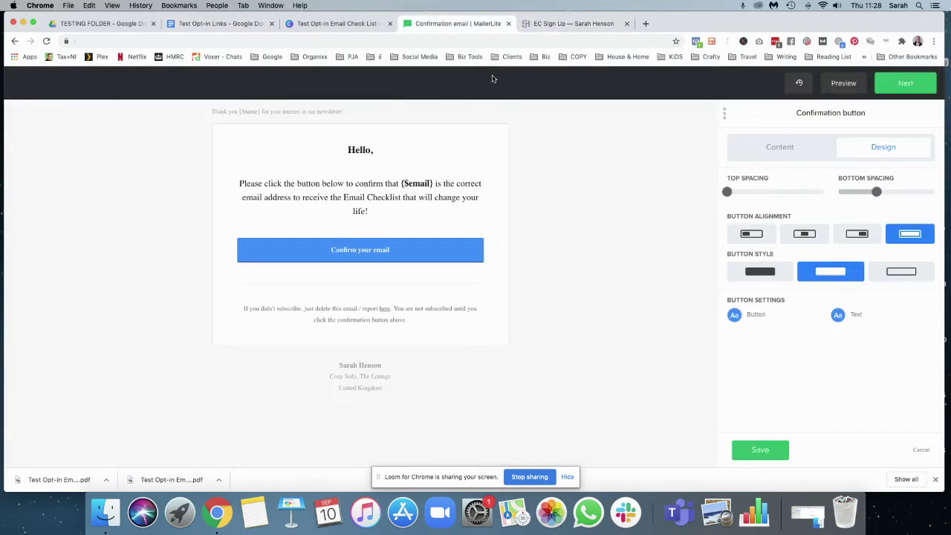
pyautogui.click(735, 315)
pyautogui.click(676, 261)
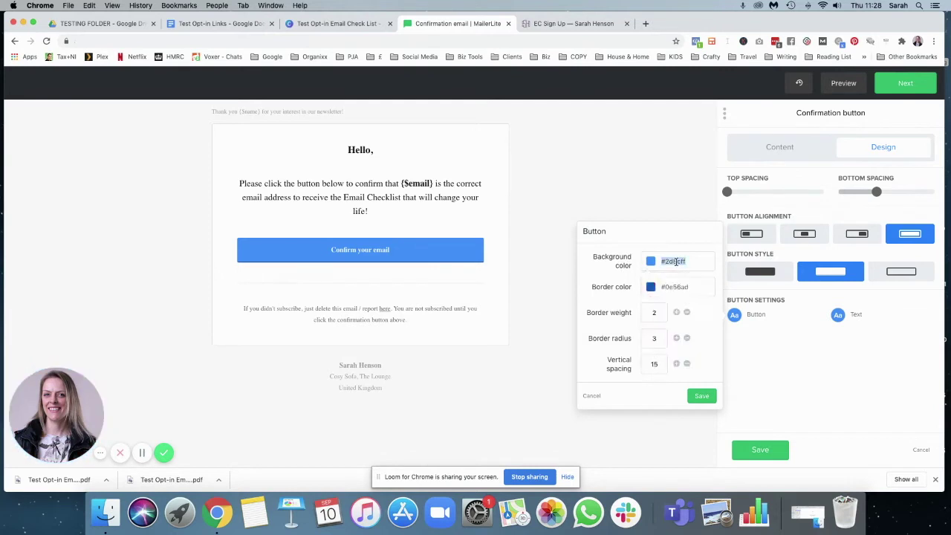
pyautogui.press('super+v')
pyautogui.press('Return')
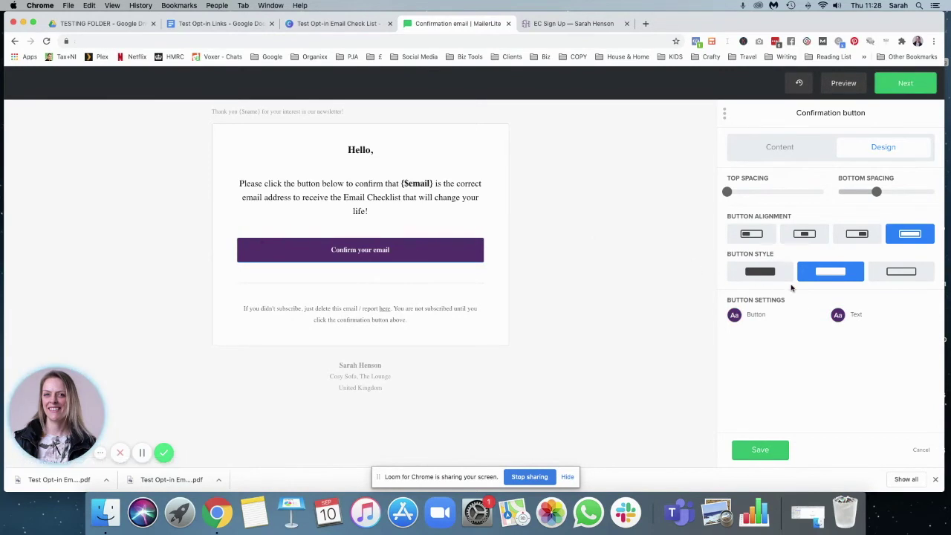
# - Set the button's border colour to #572B6D as well and save the button block
pyautogui.click(735, 315)
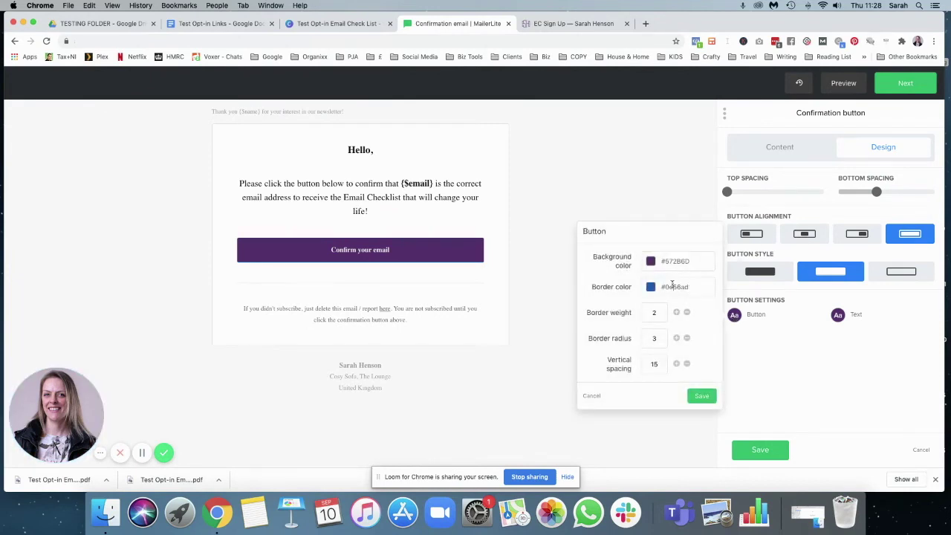
pyautogui.click(673, 285)
pyautogui.press('super+v')
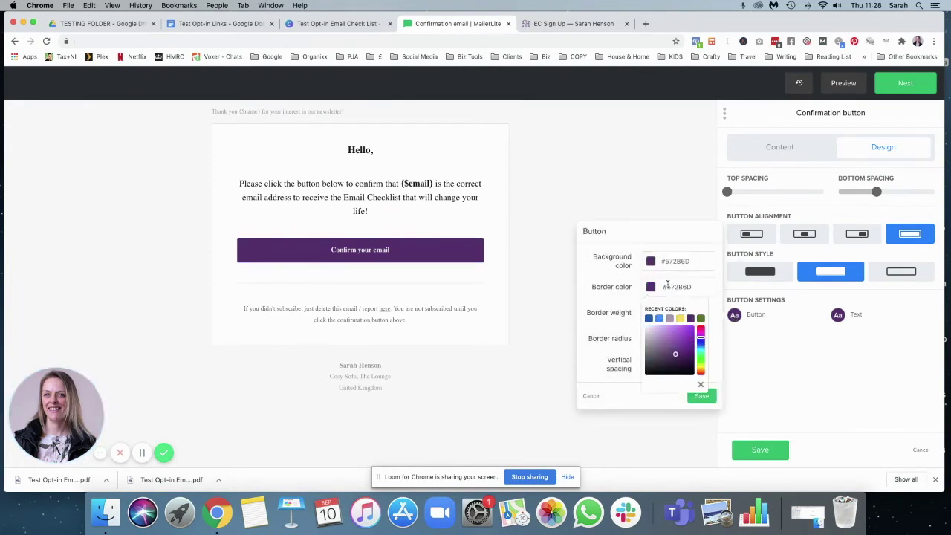
pyautogui.click(701, 396)
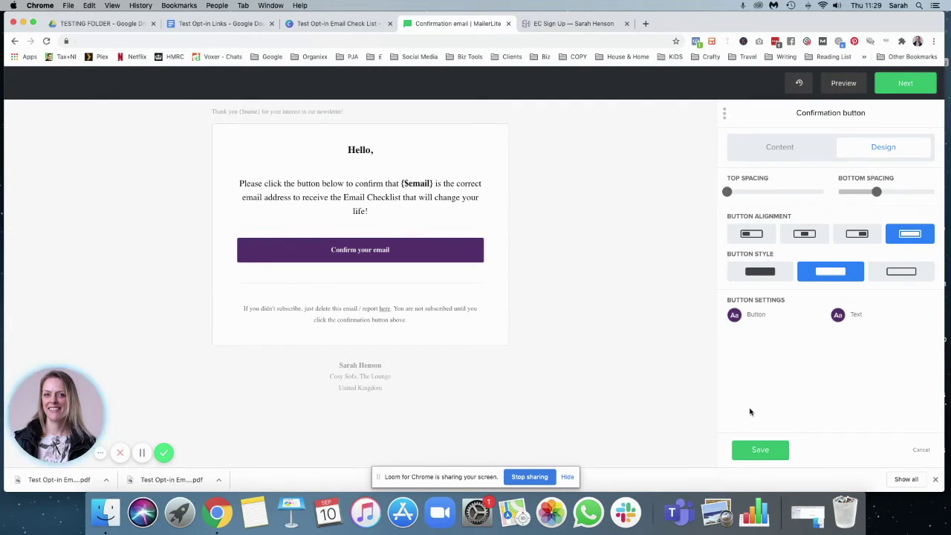
pyautogui.click(759, 450)
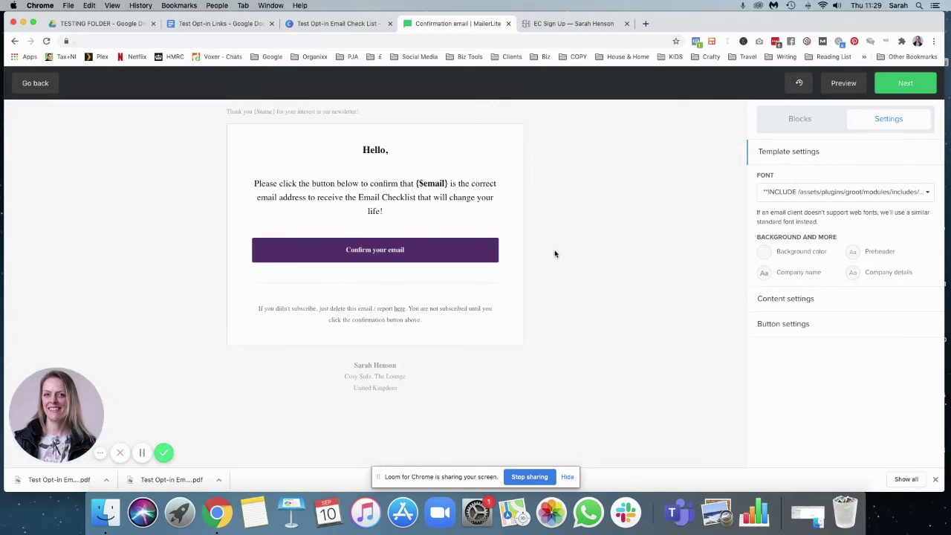
# - Leave the confirmation email editor and bring up the Double Opt-In Thank You page
pyautogui.moveTo(479, 244)
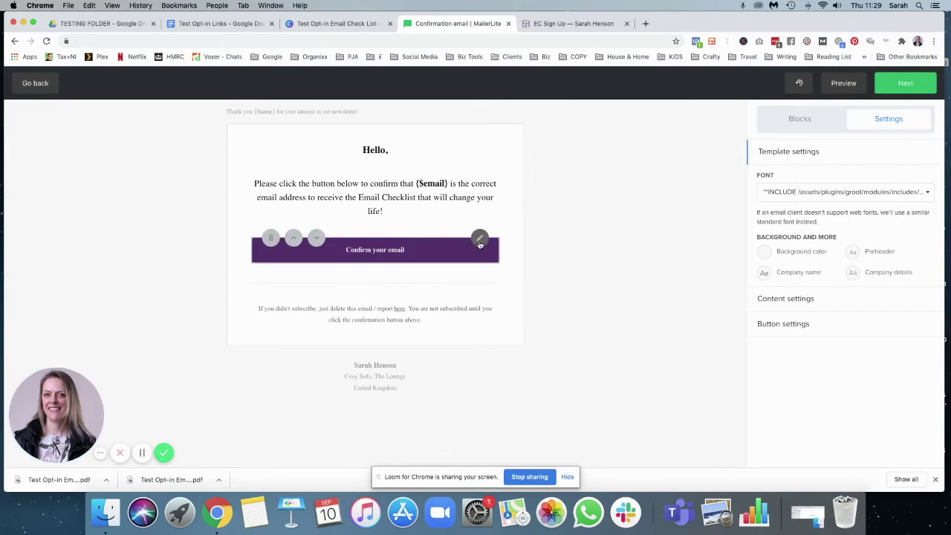
pyautogui.click(35, 85)
pyautogui.click(884, 86)
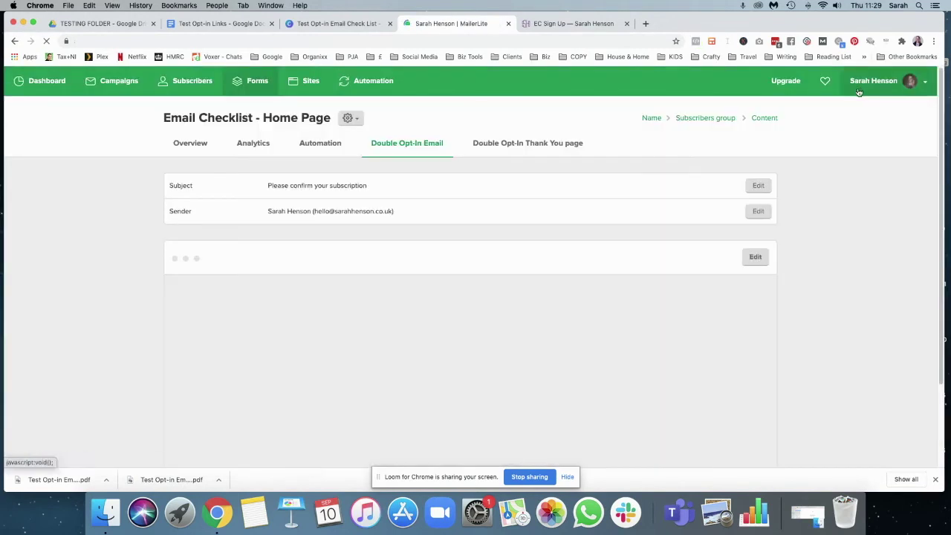
pyautogui.click(536, 143)
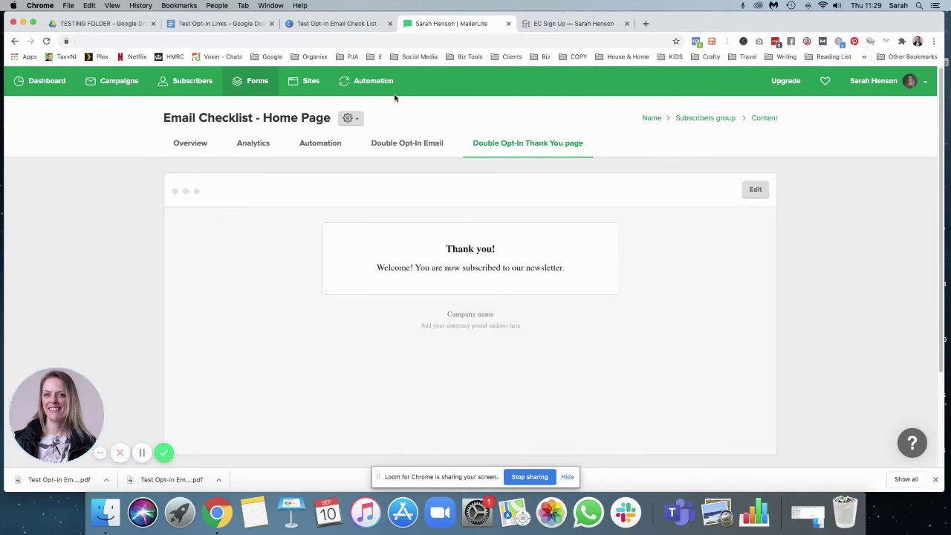
# - Point the thank-you page at the site's own /ec-confirmation landing page and save
pyautogui.click(220, 24)
pyautogui.moveTo(437, 370); pyautogui.dragTo(312, 364)
pyautogui.press('super+c')
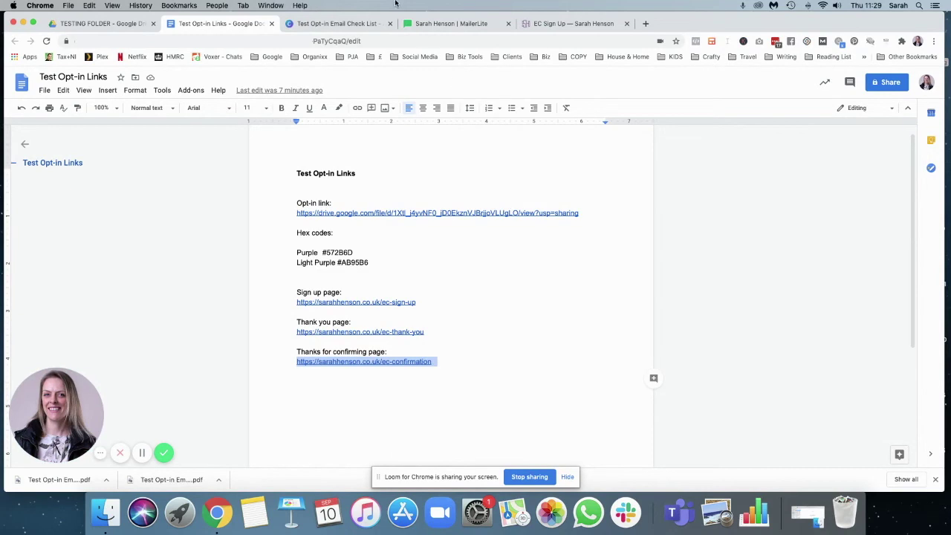
pyautogui.click(433, 23)
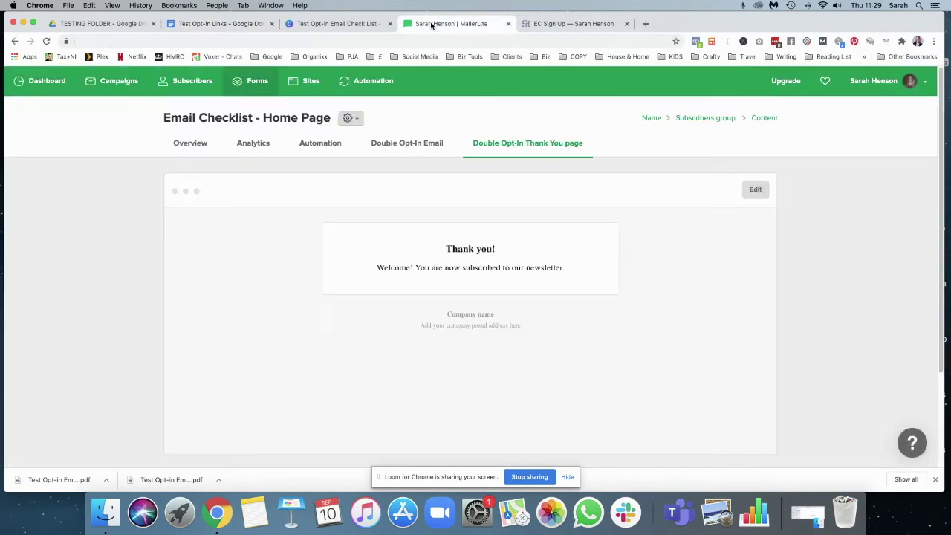
pyautogui.scroll(-3, 442, 256)
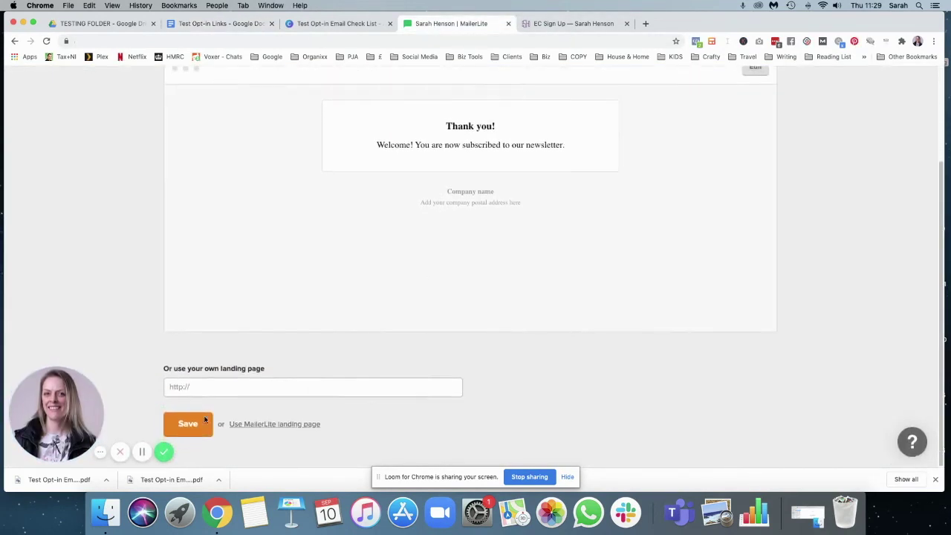
pyautogui.click(185, 394)
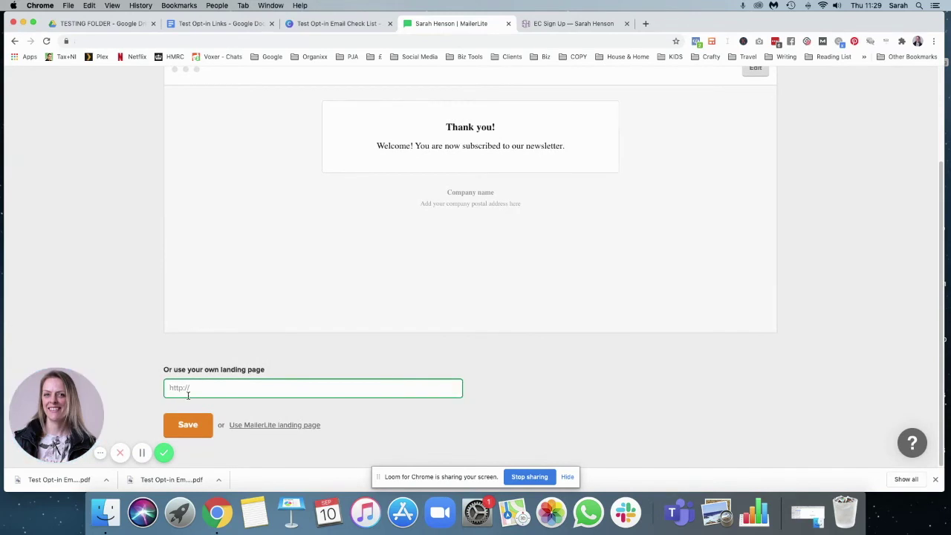
pyautogui.press('super+v')
pyautogui.click(188, 425)
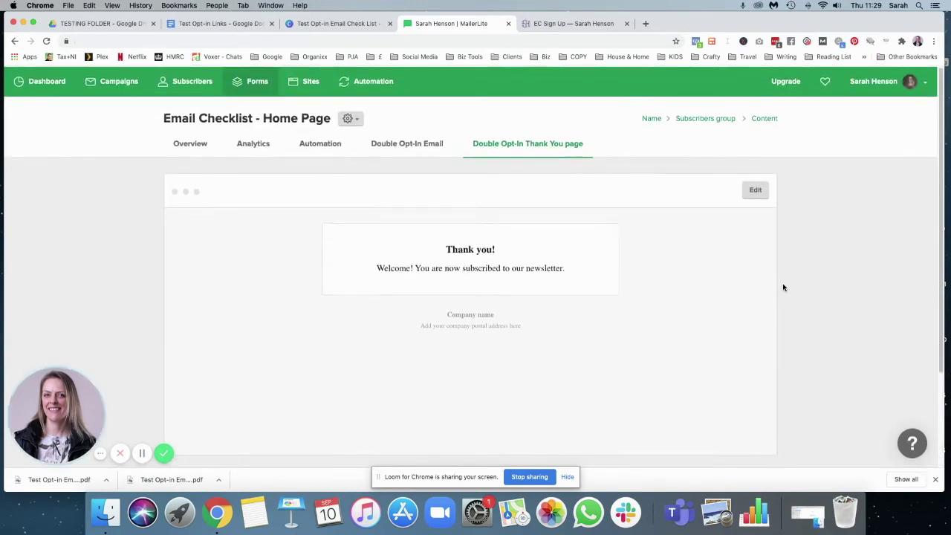
pyautogui.click(188, 431)
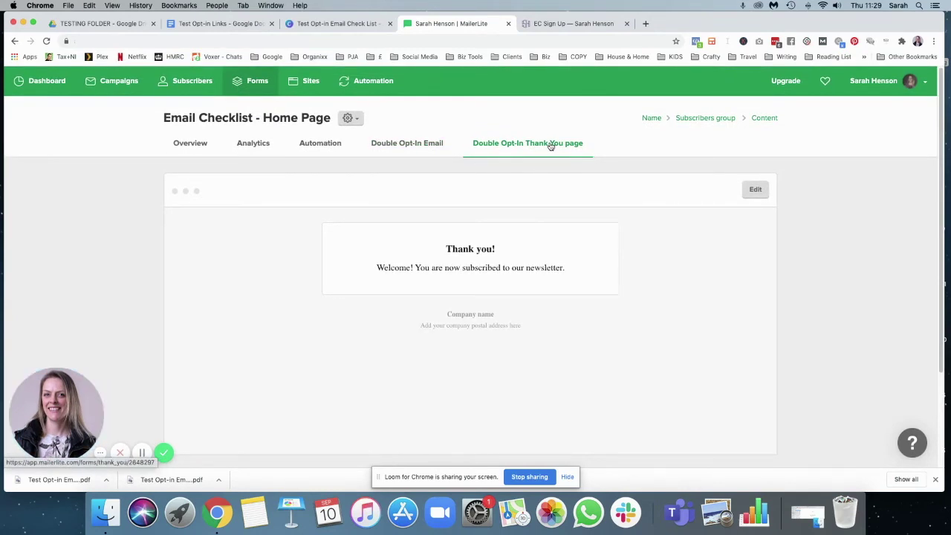
# - Create a workflow from the form's Automation tab with an Email as the first step
pyautogui.click(313, 147)
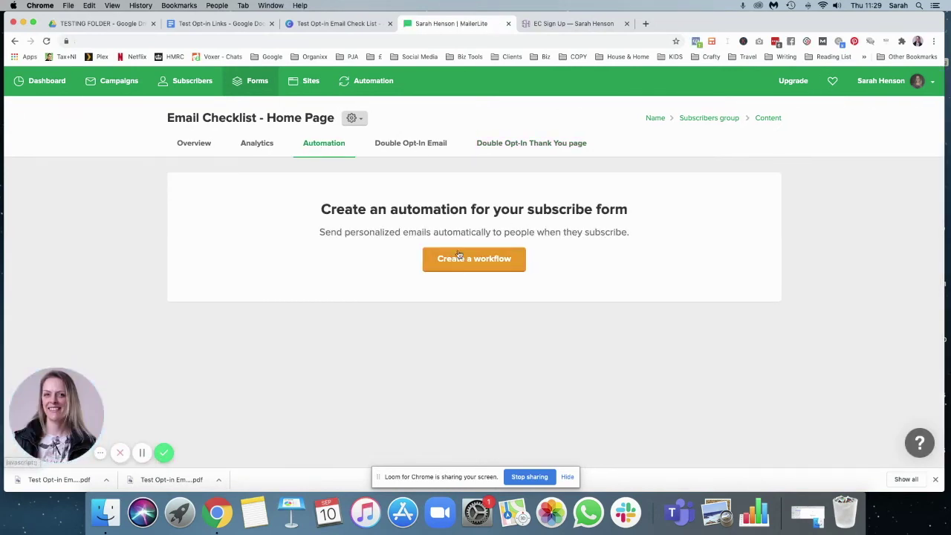
pyautogui.click(449, 258)
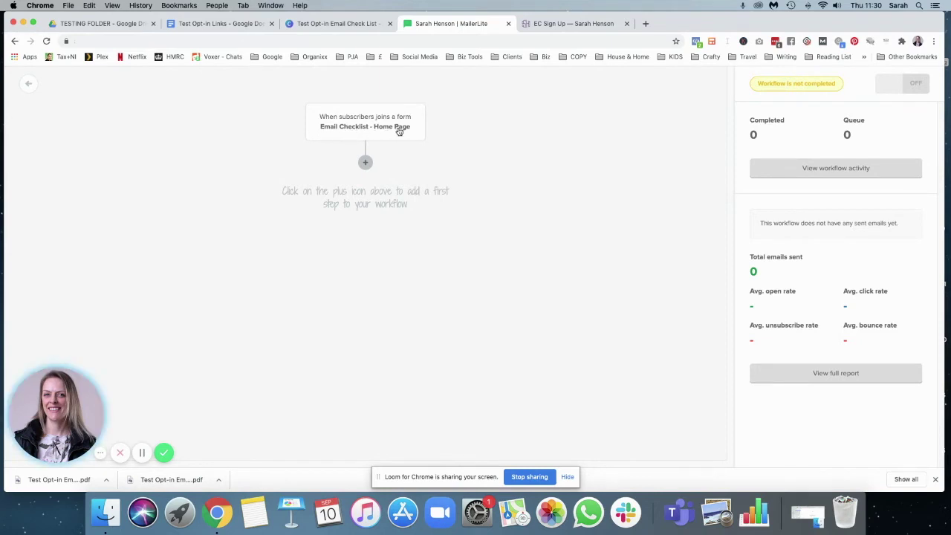
pyautogui.click(365, 163)
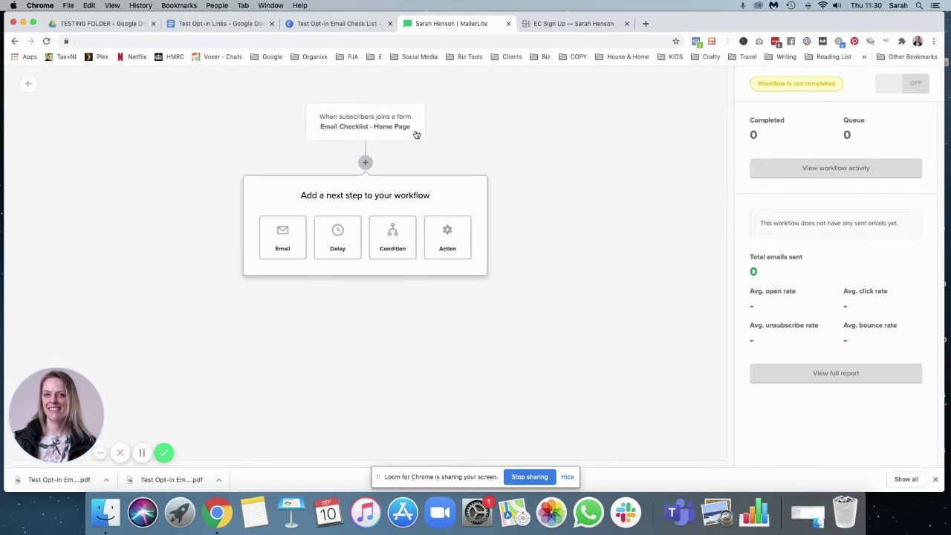
pyautogui.click(282, 240)
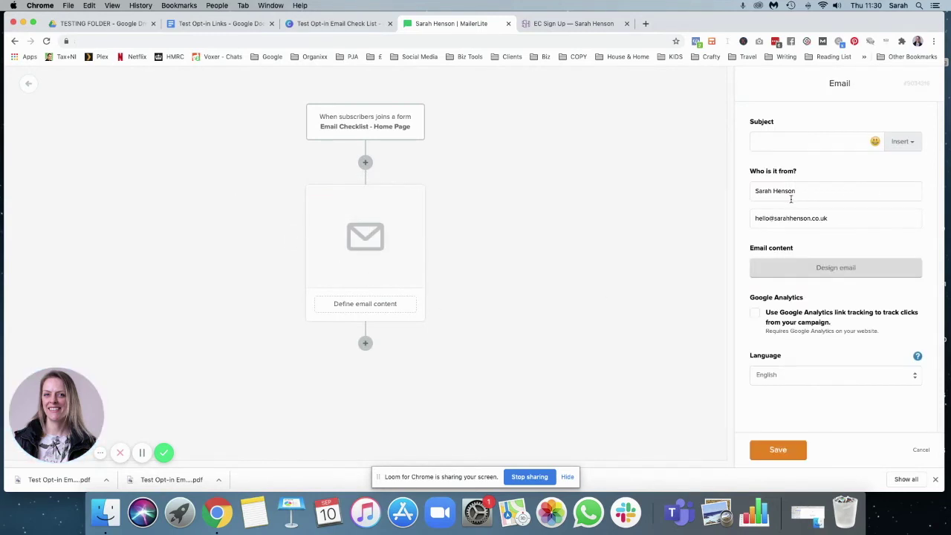
# - Enter the subject "Here's your checklist!" and open the email designer
pyautogui.write("Here's your checklist!")
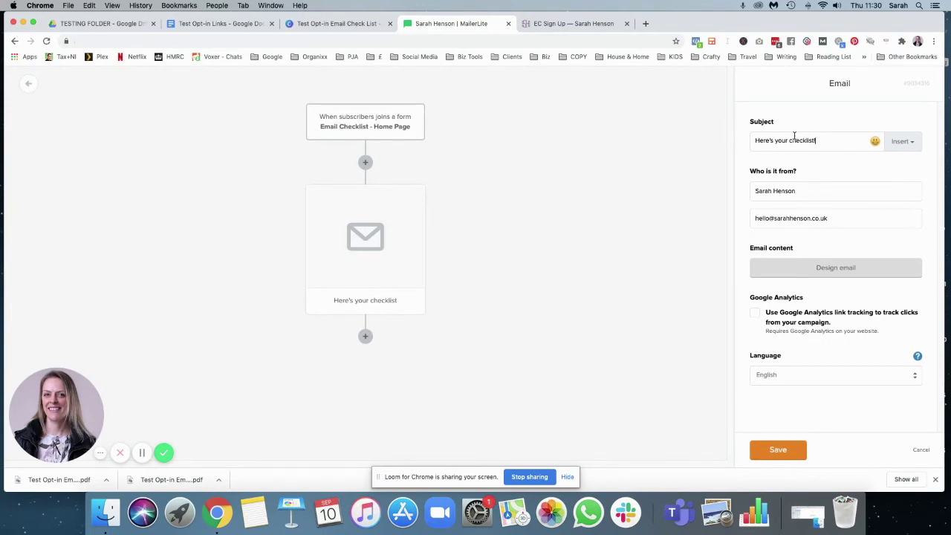
pyautogui.click(835, 275)
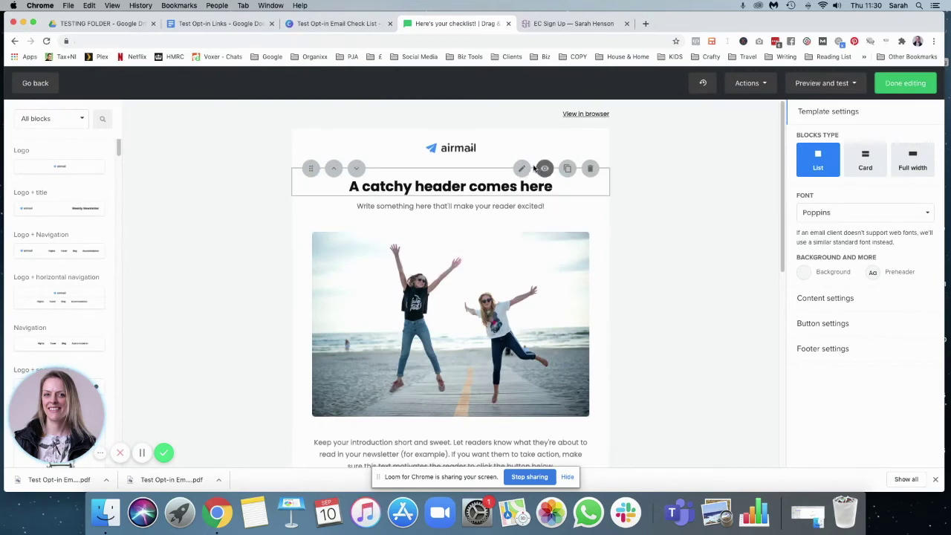
# - Delete the logo, photo, subtitle, spacer and survey blocks from the template
pyautogui.click(590, 129)
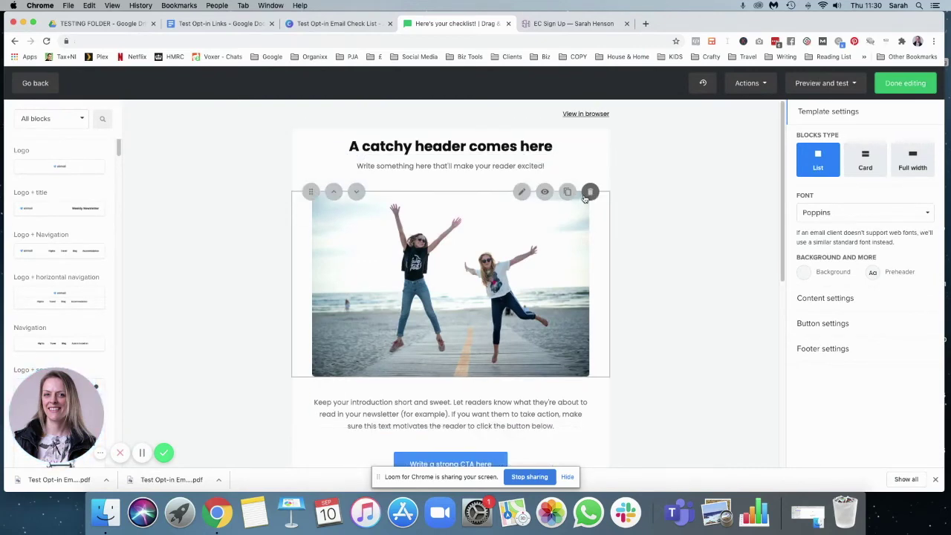
pyautogui.click(590, 192)
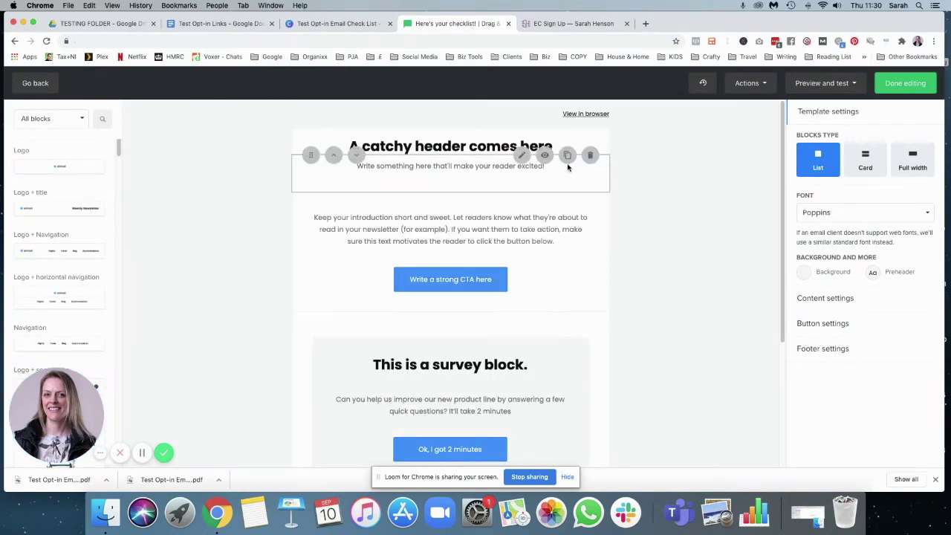
pyautogui.click(590, 156)
pyautogui.click(590, 266)
pyautogui.click(590, 266)
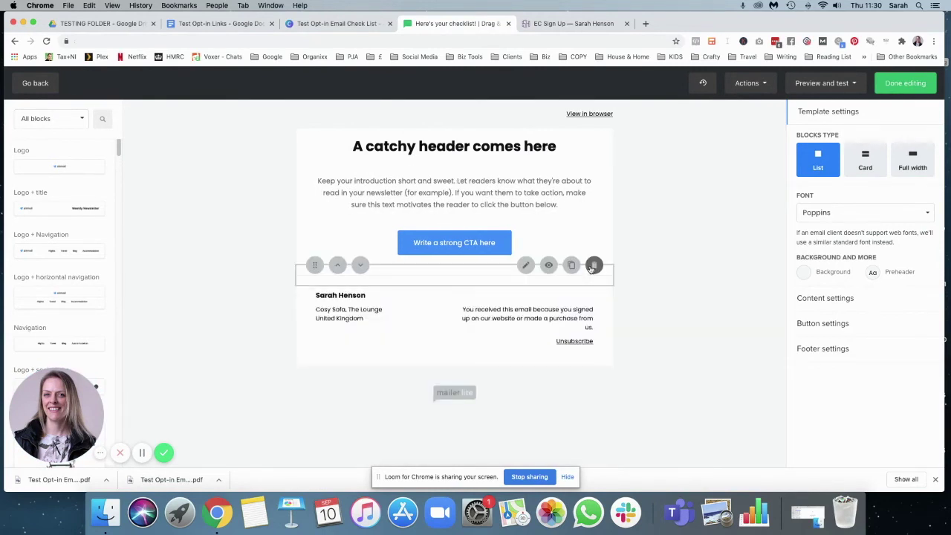
pyautogui.click(438, 146)
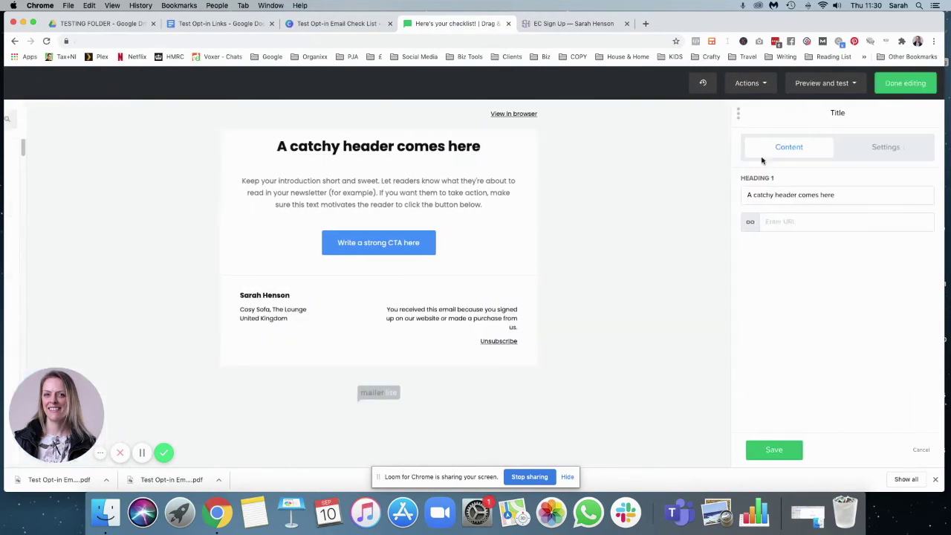
# - Change the heading to "Here's your checklist!" and the intro to view-and-download instructions
pyautogui.moveTo(828, 192); pyautogui.dragTo(724, 197)
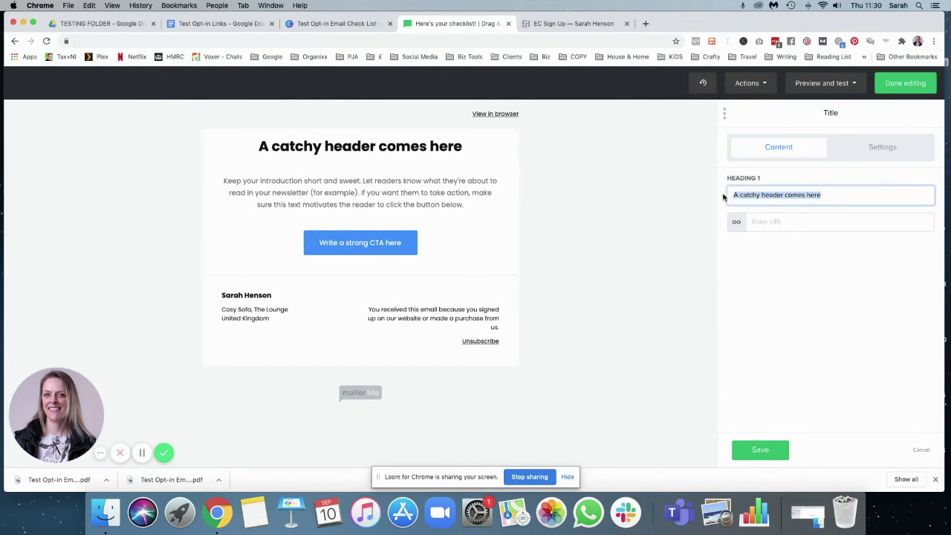
pyautogui.write("Here's your checklist")
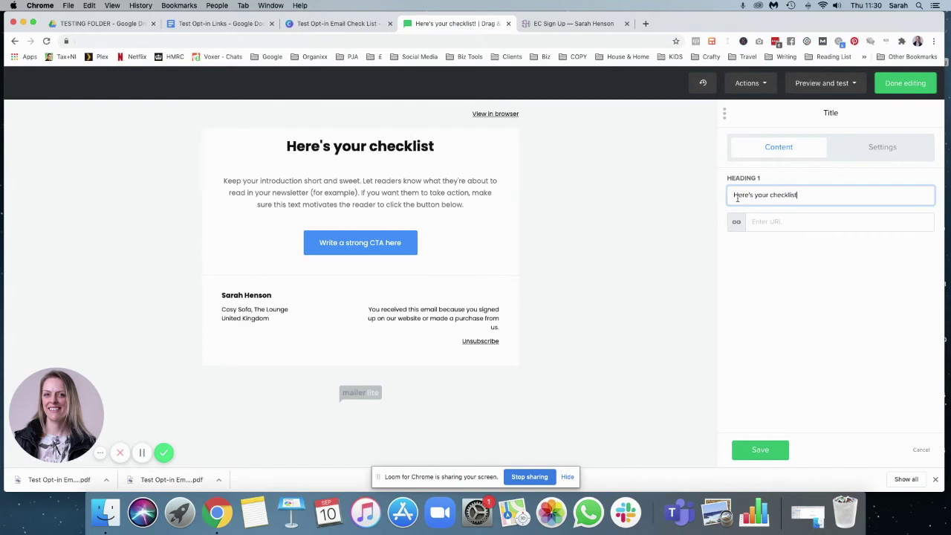
pyautogui.write('!')
pyautogui.click(430, 204)
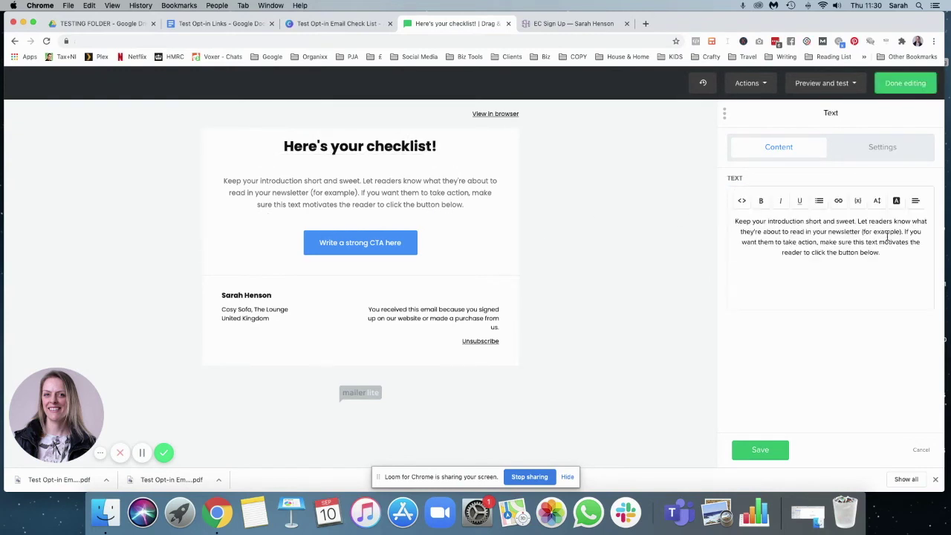
pyautogui.moveTo(881, 253); pyautogui.dragTo(703, 220)
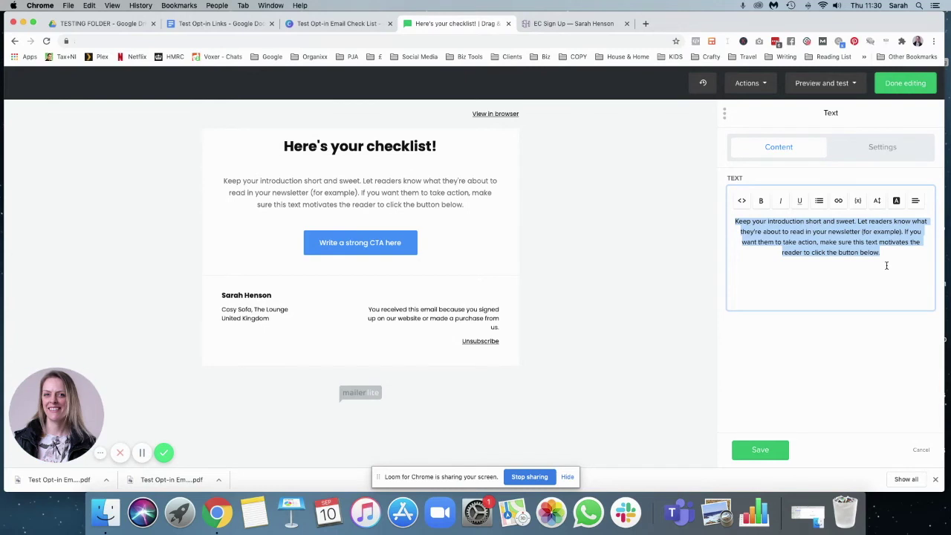
pyautogui.write('Please click ')
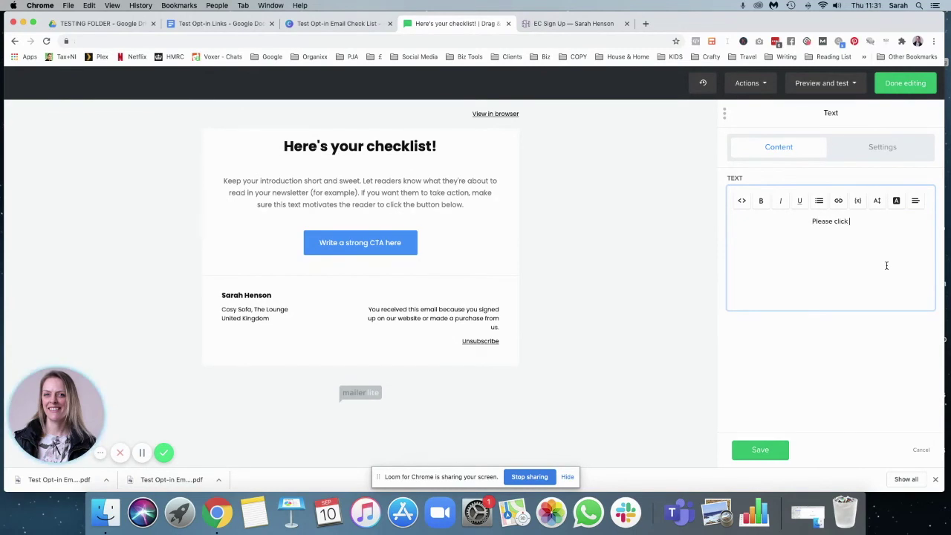
pyautogui.write('the button be')
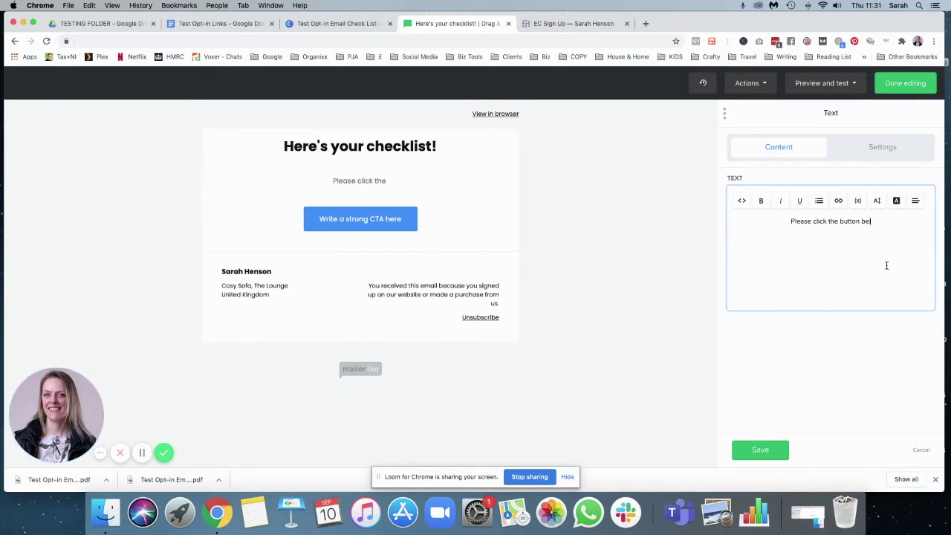
pyautogui.write('low to view your')
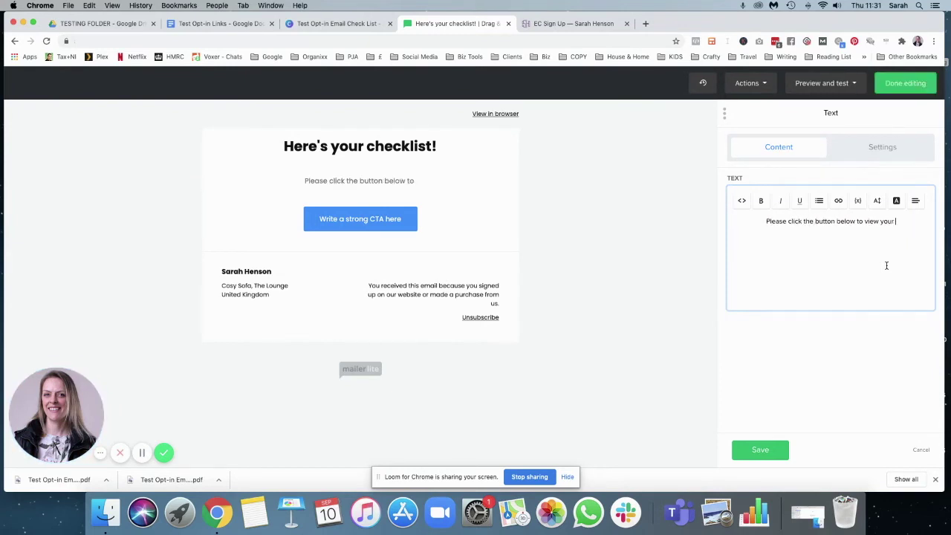
pyautogui.write(' checklist.')
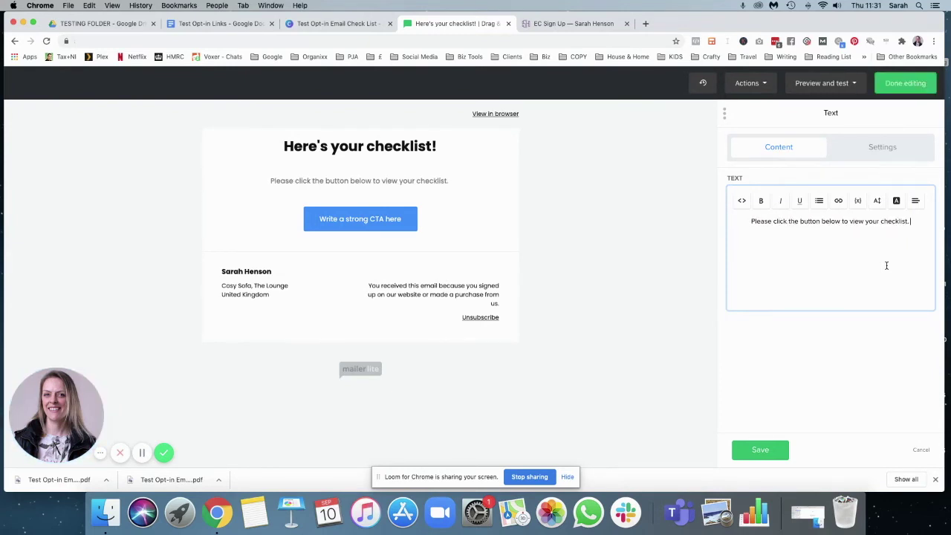
pyautogui.write(' To download')
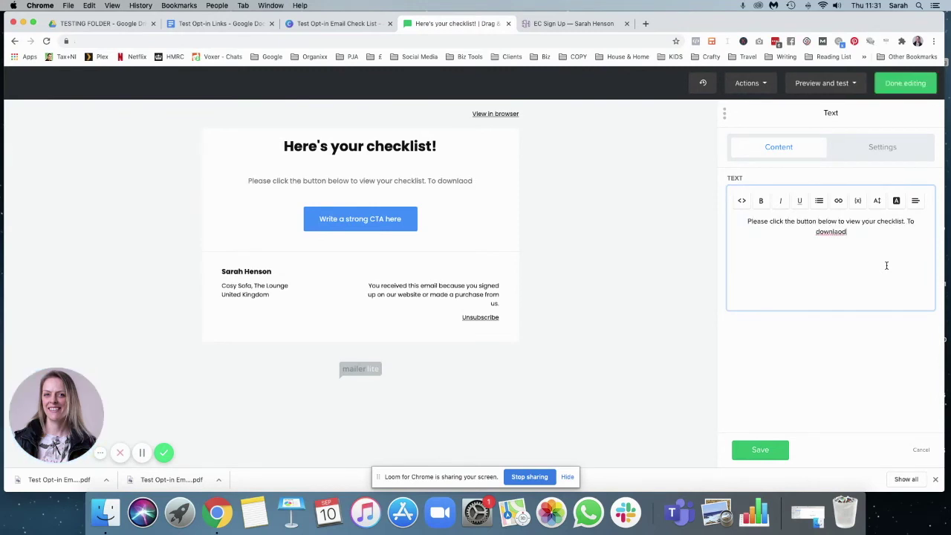
pyautogui.press('BackSpace')
pyautogui.press('BackSpace')
pyautogui.press('BackSpace')
pyautogui.press('BackSpace')
pyautogui.write('load, please')
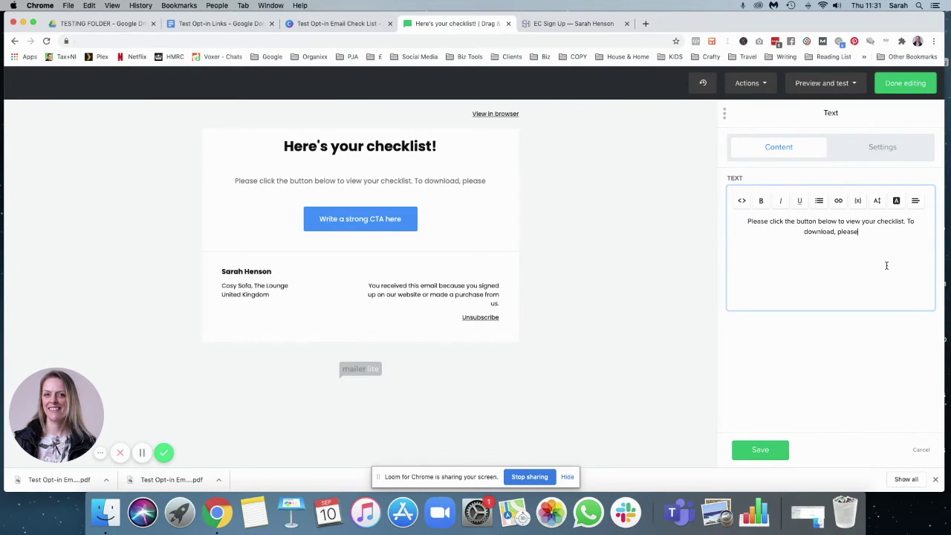
pyautogui.write(' click the arrow in the top right of your screen!')
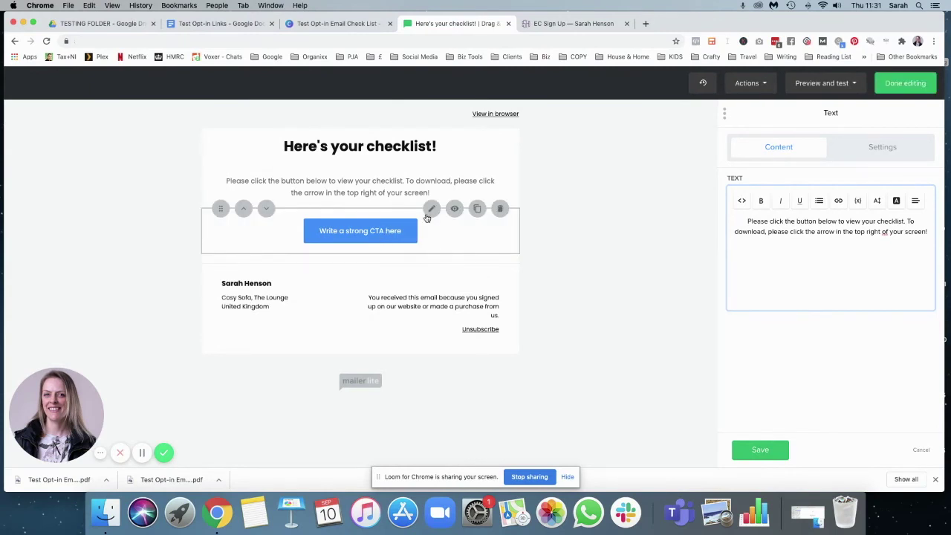
pyautogui.click(431, 210)
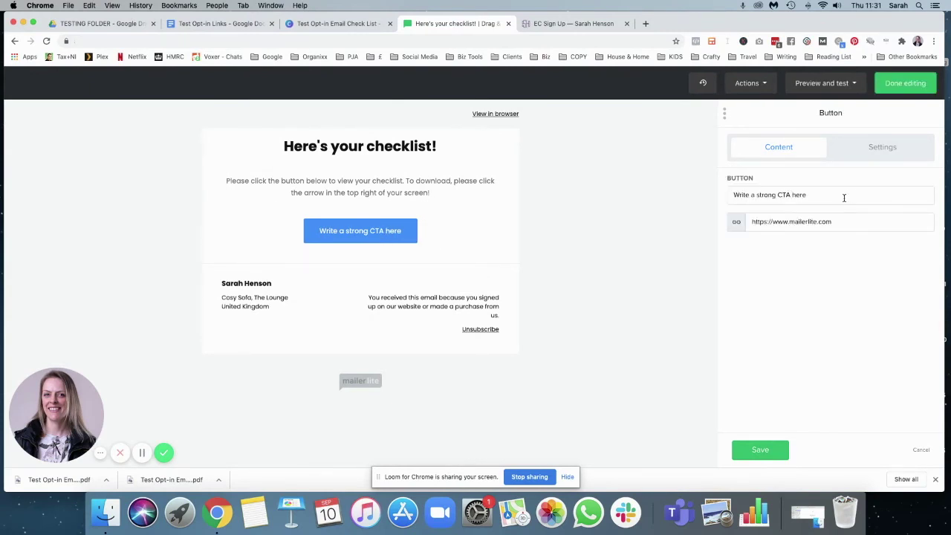
# - Relabel the button "View and download the Email Checklist"
pyautogui.moveTo(838, 197); pyautogui.dragTo(712, 198)
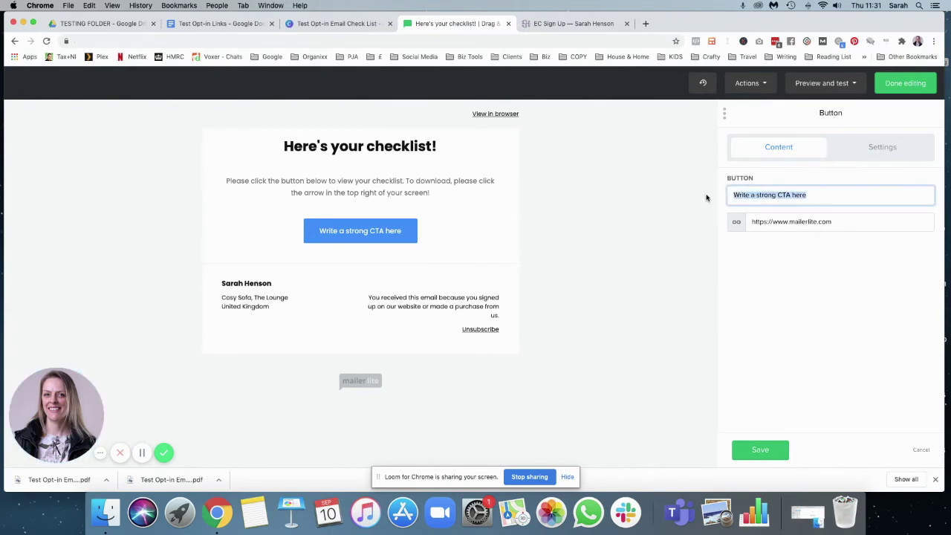
pyautogui.write('View and')
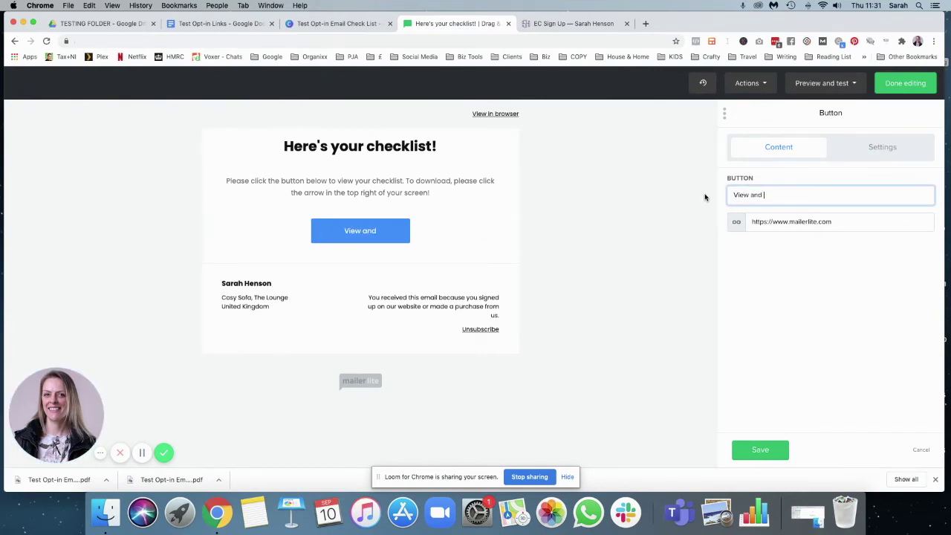
pyautogui.write(' download ')
pyautogui.write('your')
pyautogui.press('BackSpace')
pyautogui.press('BackSpace')
pyautogui.press('BackSpace')
pyautogui.press('BackSpace')
pyautogui.write('my ')
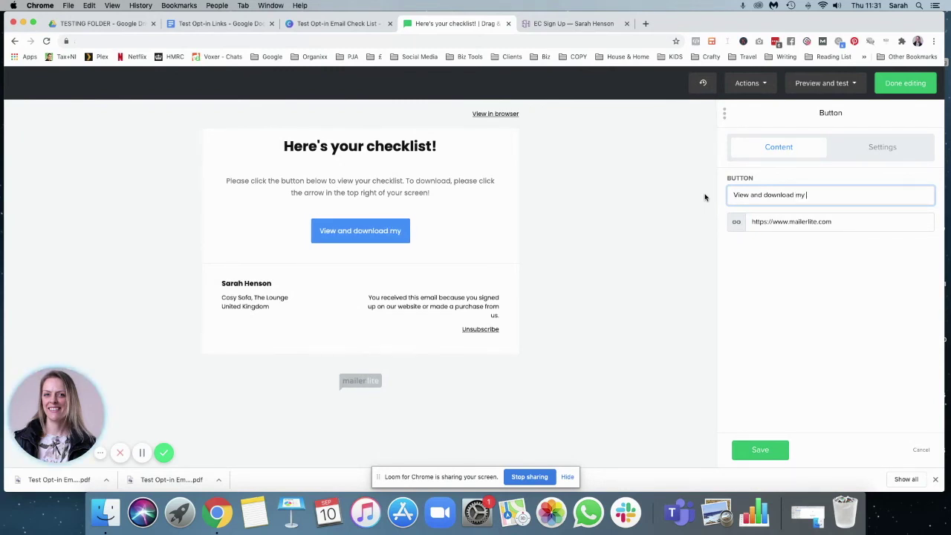
pyautogui.write('Email Checklist')
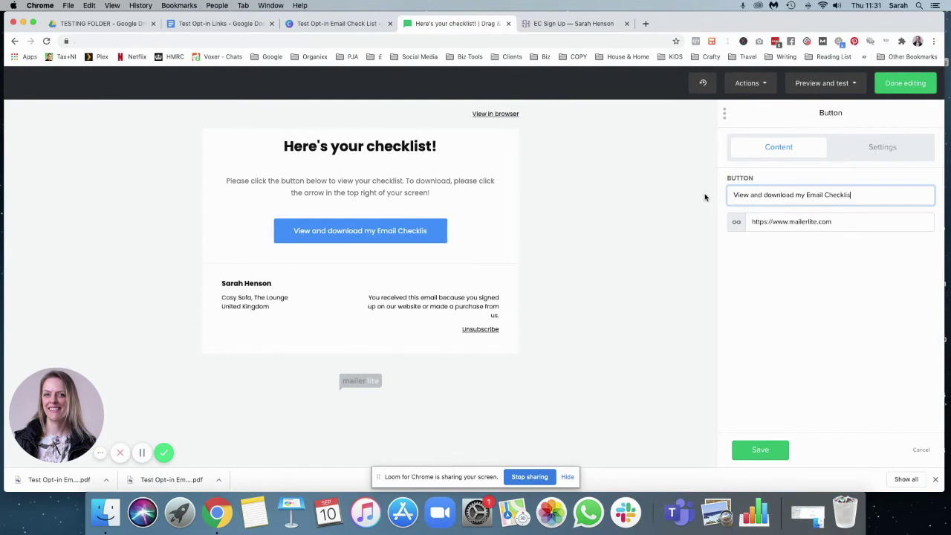
pyautogui.doubleClick(802, 194)
pyautogui.write('the')
pyautogui.click(855, 276)
# - Replace the button's link with the Google Drive link from the Test Opt-in Links doc and save
pyautogui.click(770, 221)
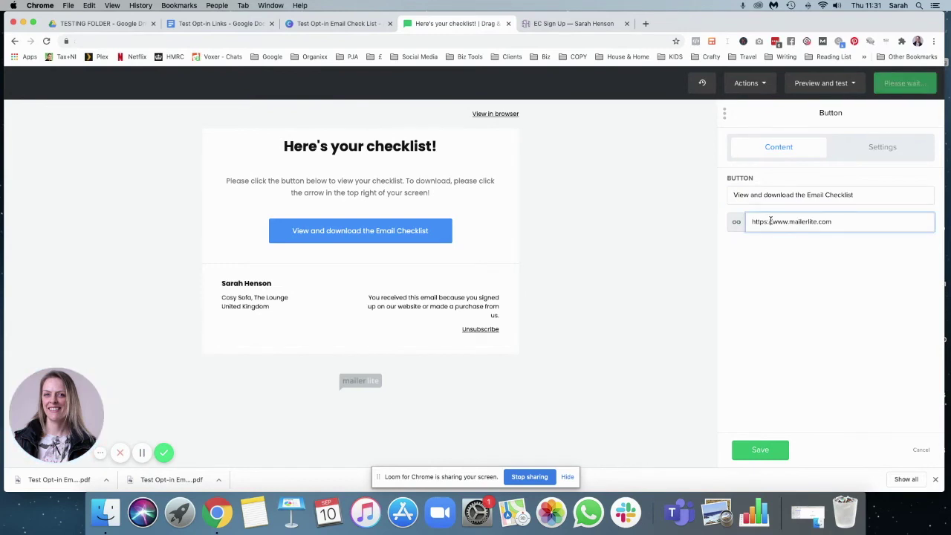
pyautogui.click(225, 25)
pyautogui.moveTo(591, 211); pyautogui.dragTo(302, 216)
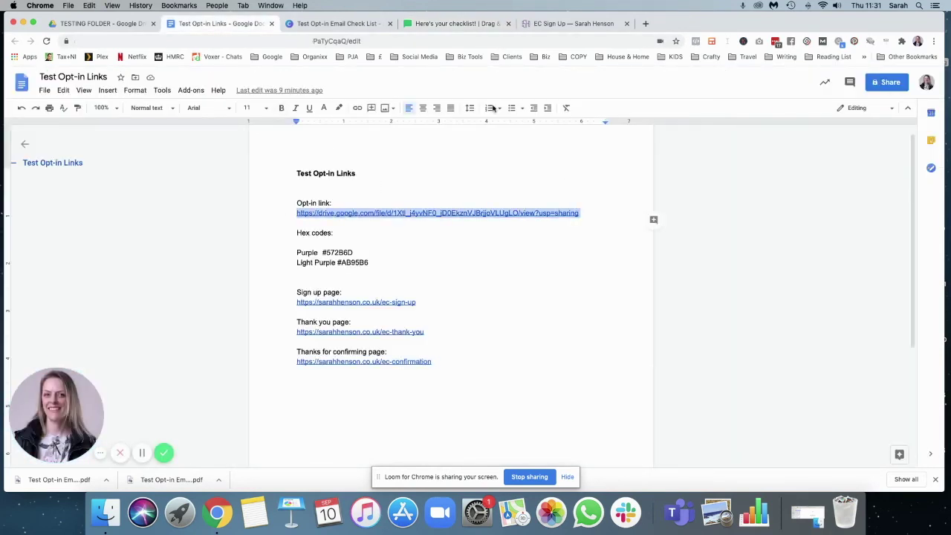
pyautogui.click(444, 24)
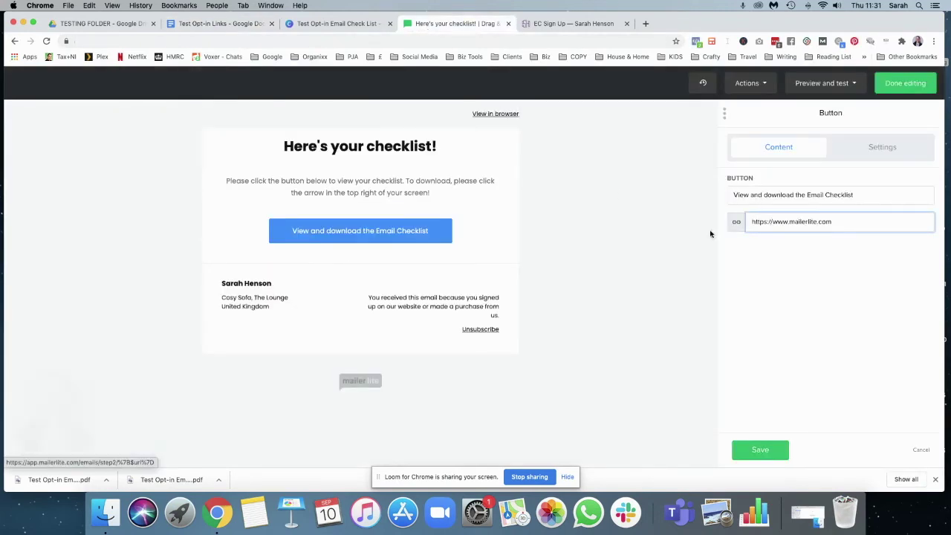
pyautogui.moveTo(854, 226); pyautogui.dragTo(737, 221)
pyautogui.press('super+v')
pyautogui.click(773, 449)
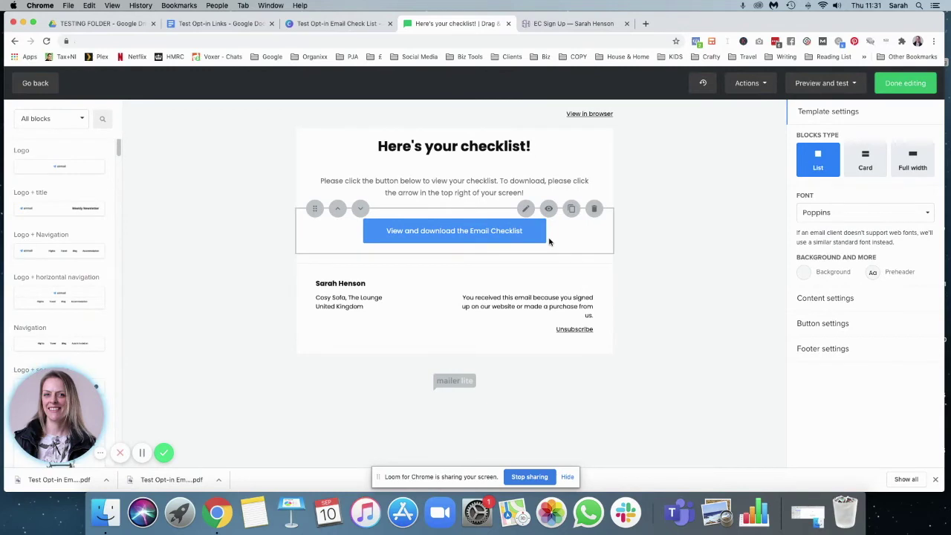
# - Replace the button's blue #2d8cff background with purple #572B6D and save
pyautogui.click(818, 323)
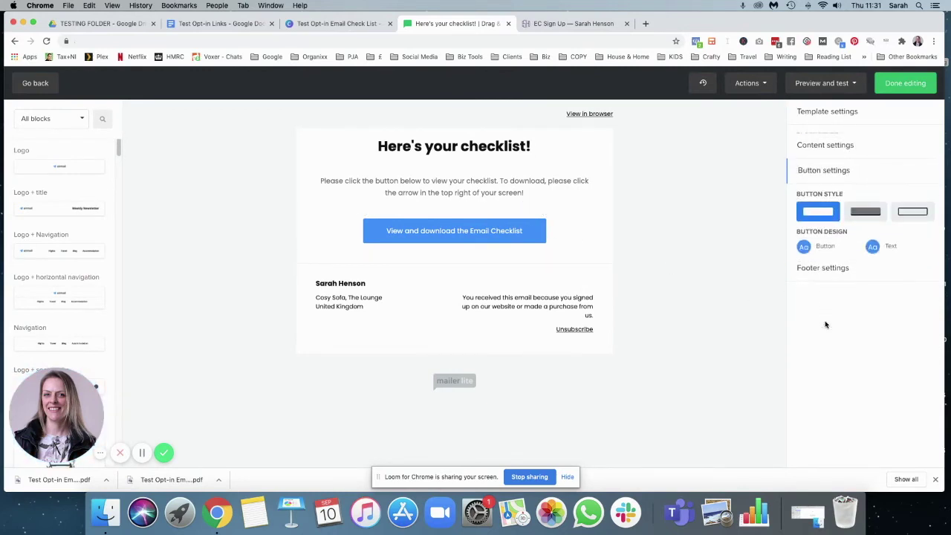
pyautogui.click(804, 240)
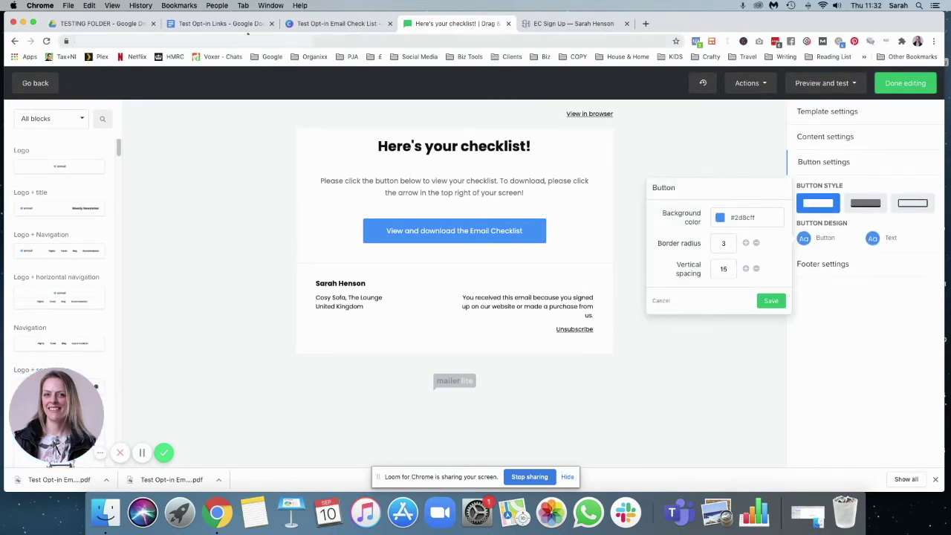
pyautogui.click(221, 23)
pyautogui.doubleClick(335, 252)
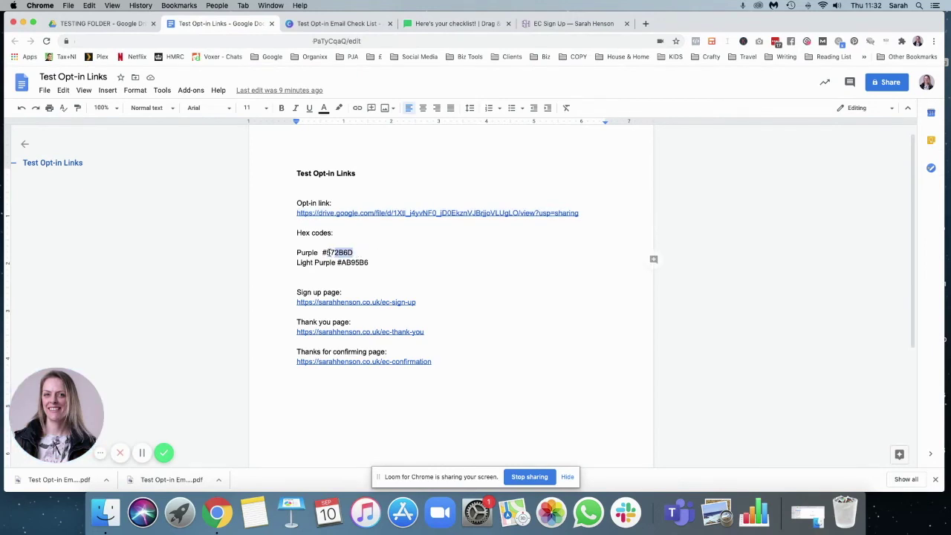
pyautogui.click(320, 24)
pyautogui.click(235, 25)
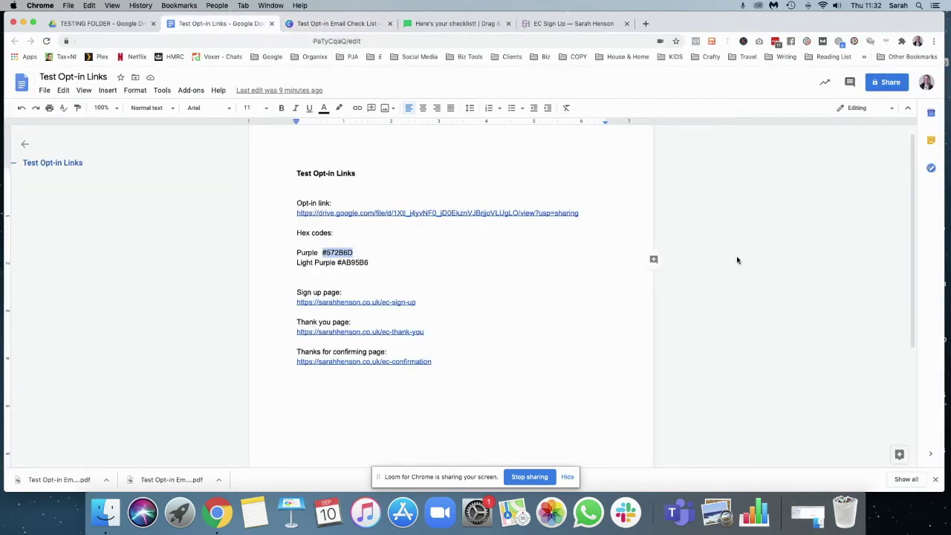
pyautogui.click(454, 24)
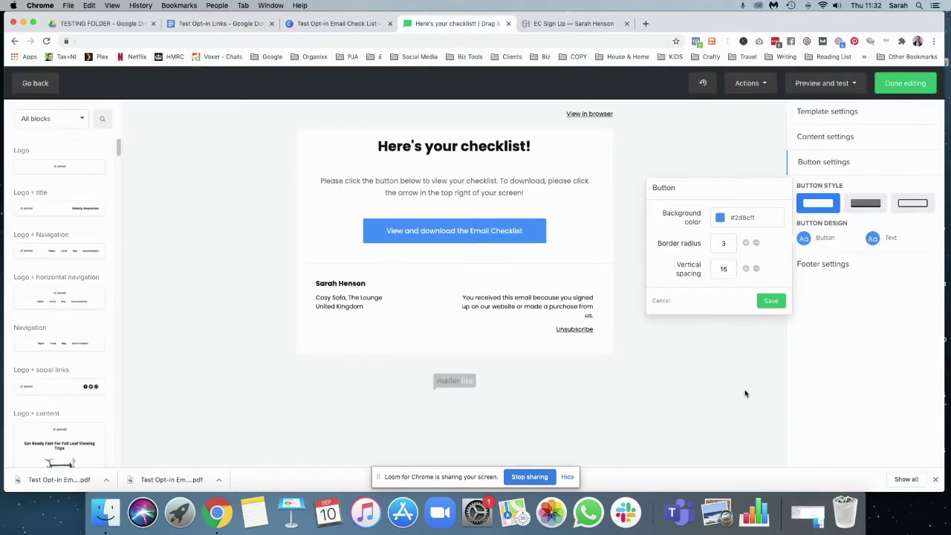
pyautogui.moveTo(765, 217); pyautogui.dragTo(721, 220)
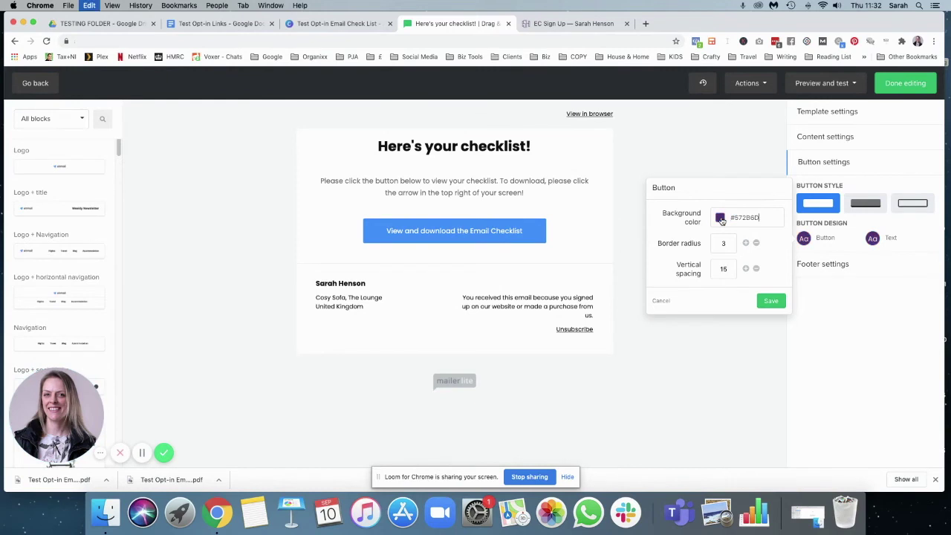
pyautogui.press('super+v')
pyautogui.click(771, 300)
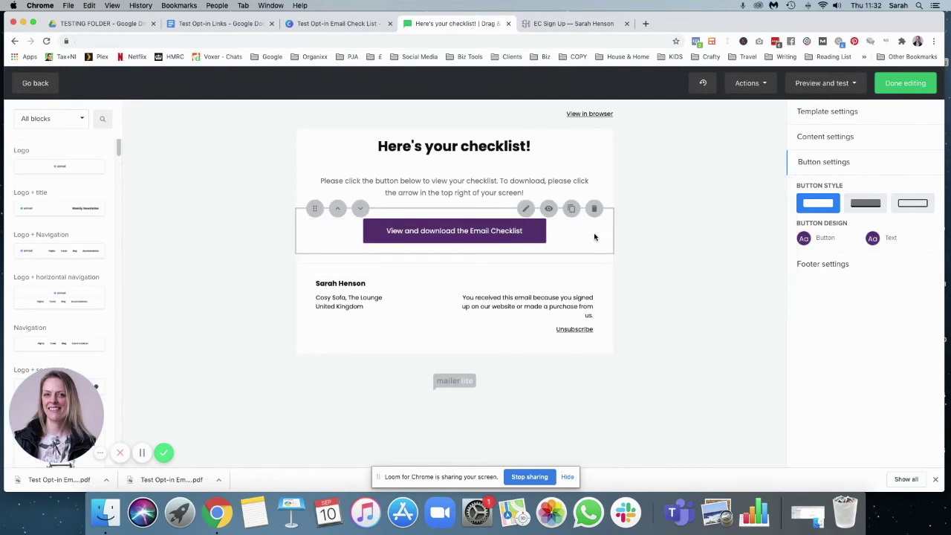
# - Switch the Email Checklist - Home Page workflow on, then go to the Forms list
pyautogui.click(911, 84)
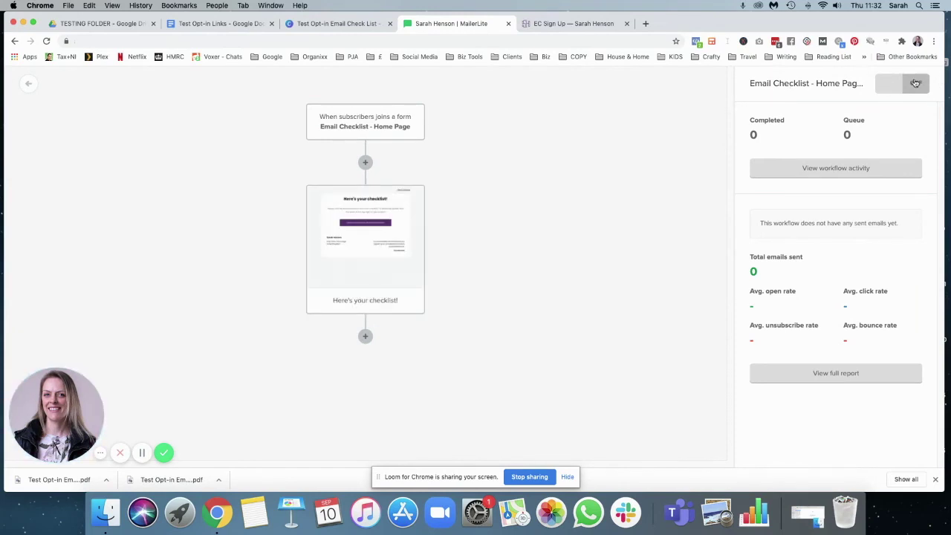
pyautogui.click(888, 90)
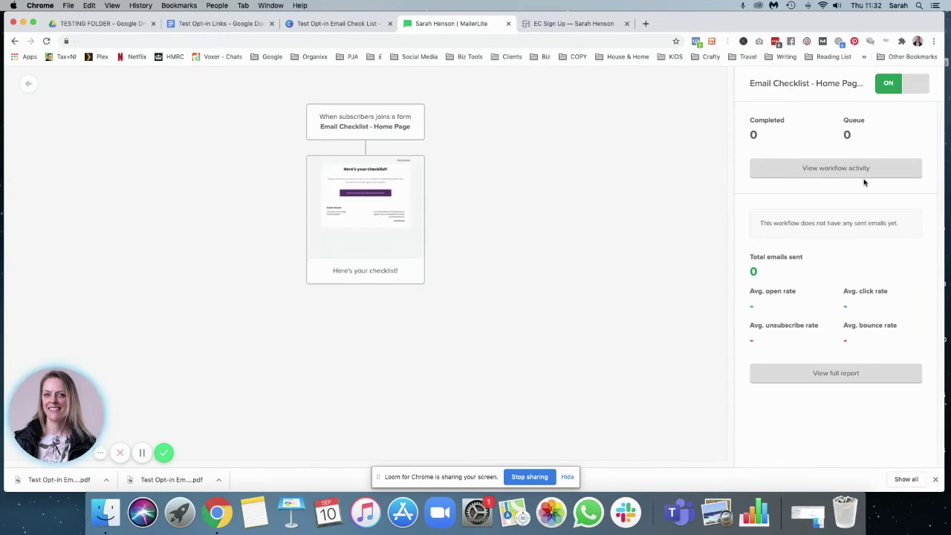
pyautogui.click(33, 87)
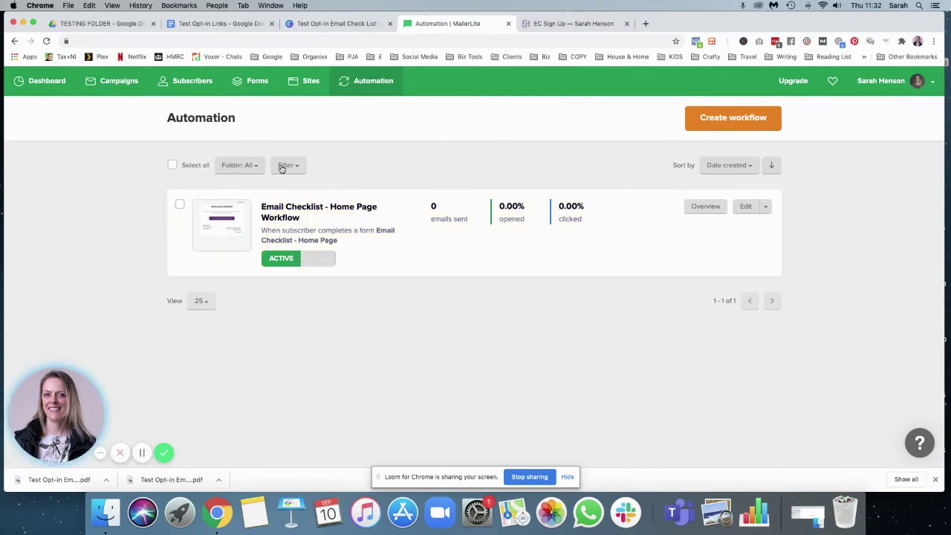
pyautogui.click(256, 82)
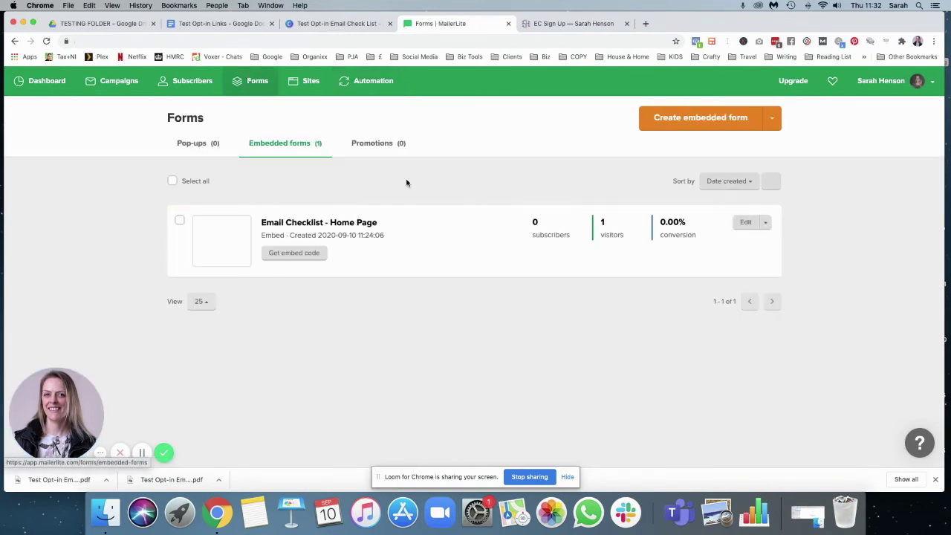
# - Copy the Email Checklist form's full HTML embed code and return to the EC Sign Up page
pyautogui.click(308, 256)
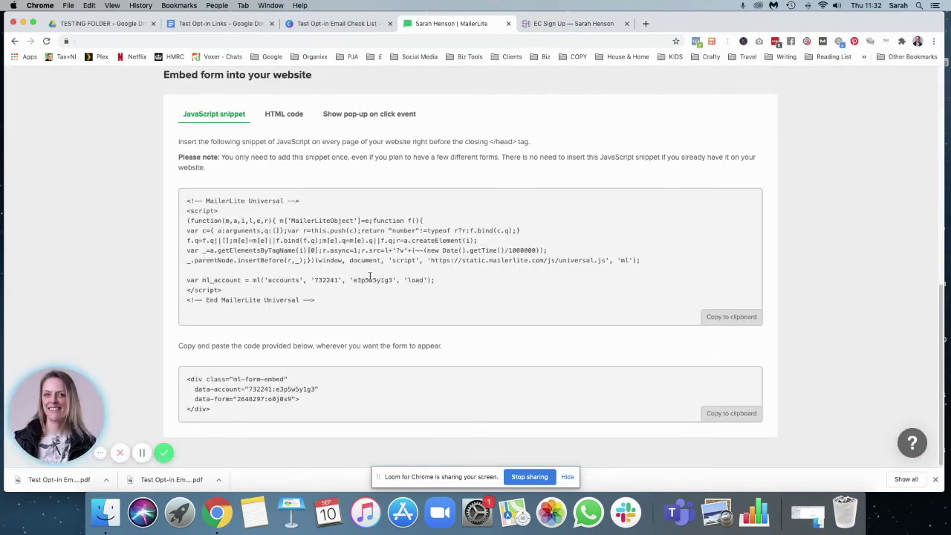
pyautogui.moveTo(331, 404); pyautogui.dragTo(231, 379)
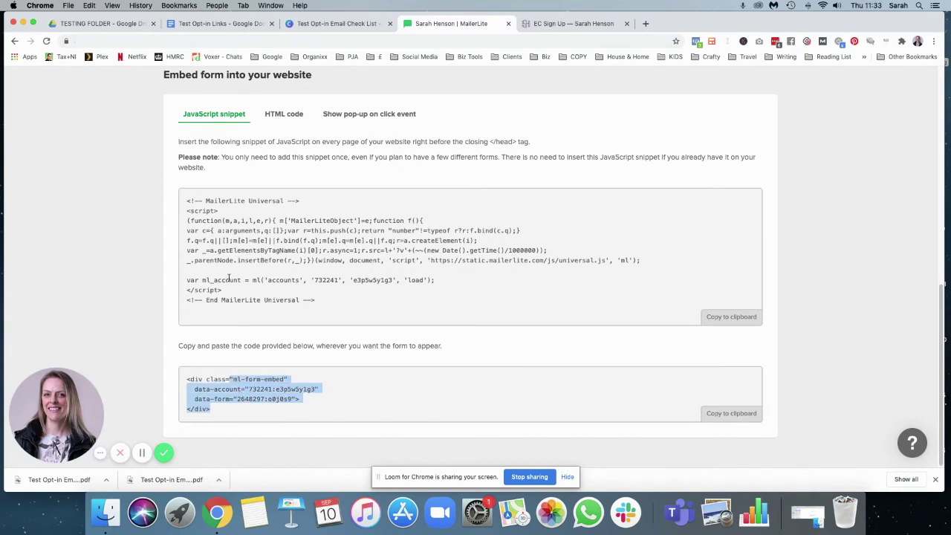
pyautogui.moveTo(187, 200); pyautogui.dragTo(336, 304)
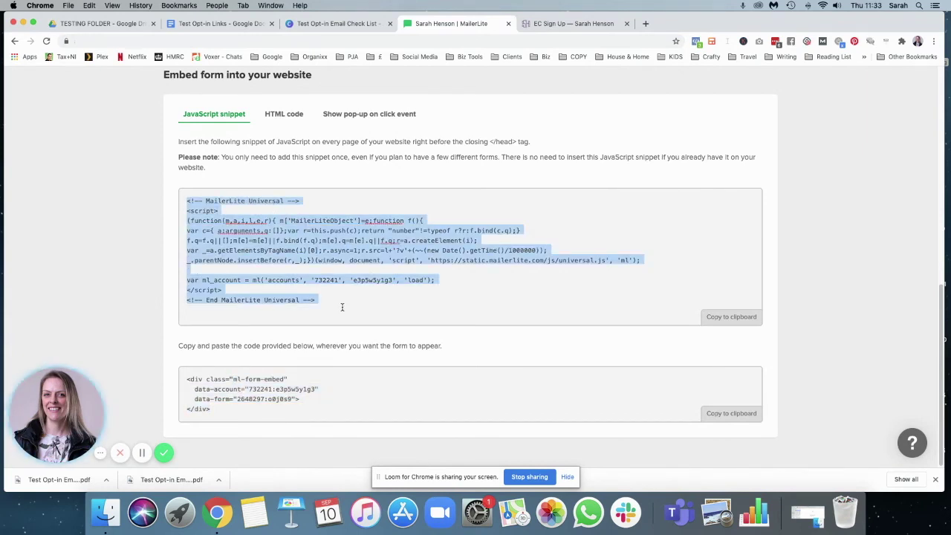
pyautogui.click(284, 116)
pyautogui.scroll(-10, 652, 287)
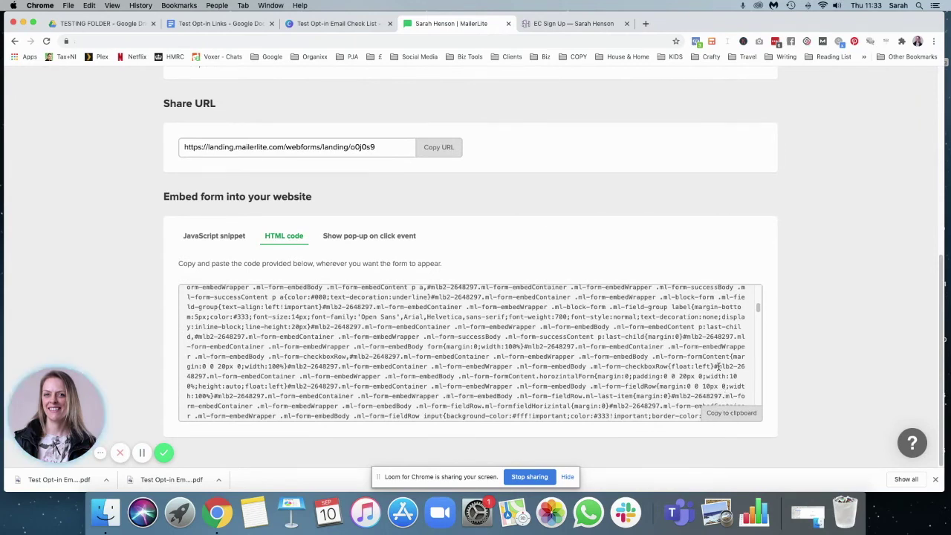
pyautogui.click(718, 416)
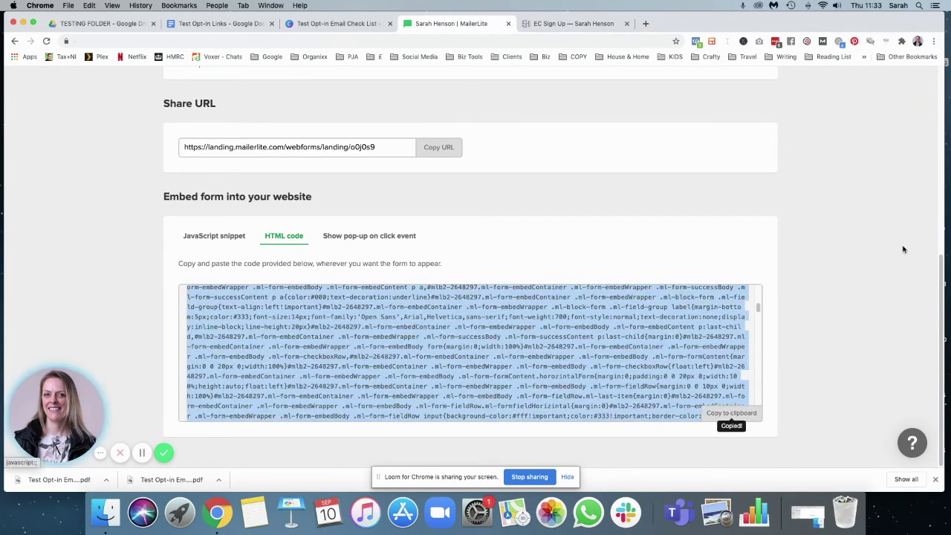
pyautogui.click(554, 27)
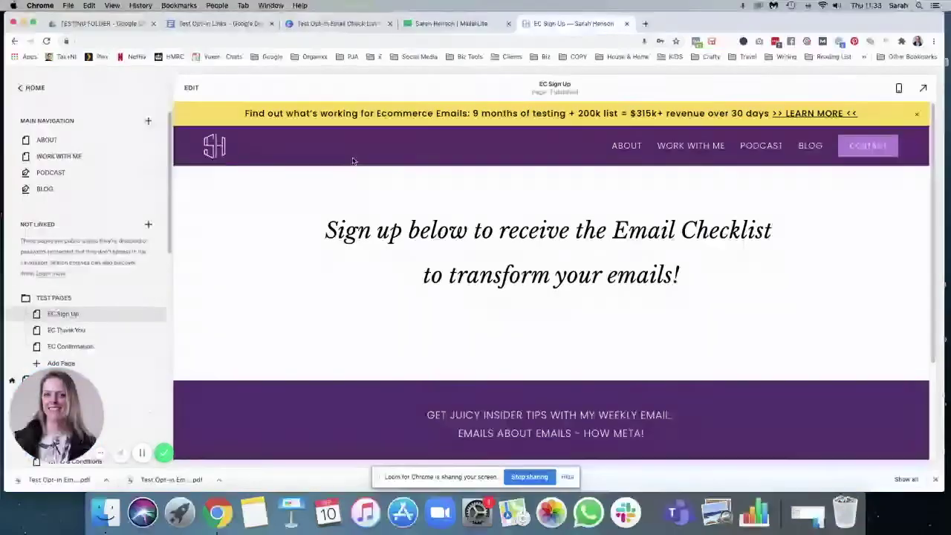
# - Add a Code block under the heading containing the embed code wrapped in <center> tags
pyautogui.click(191, 88)
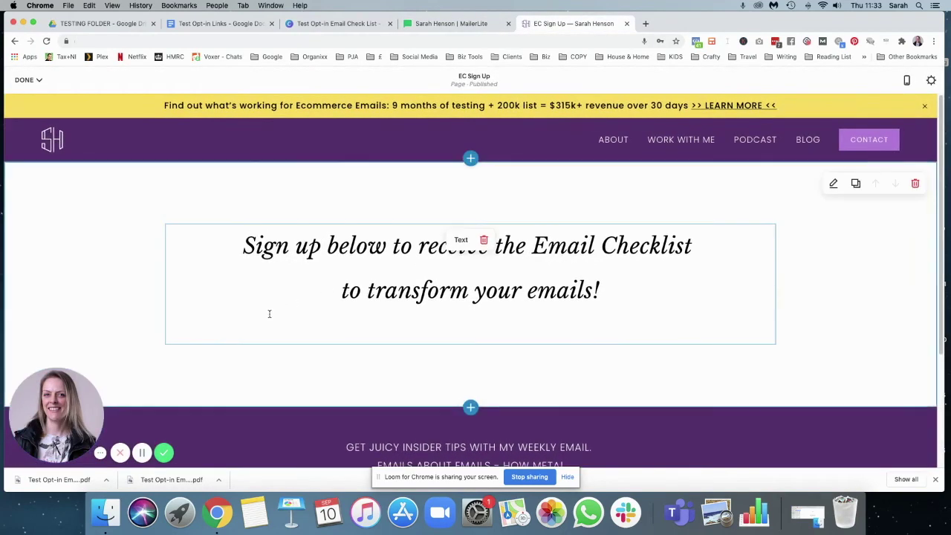
pyautogui.click(165, 344)
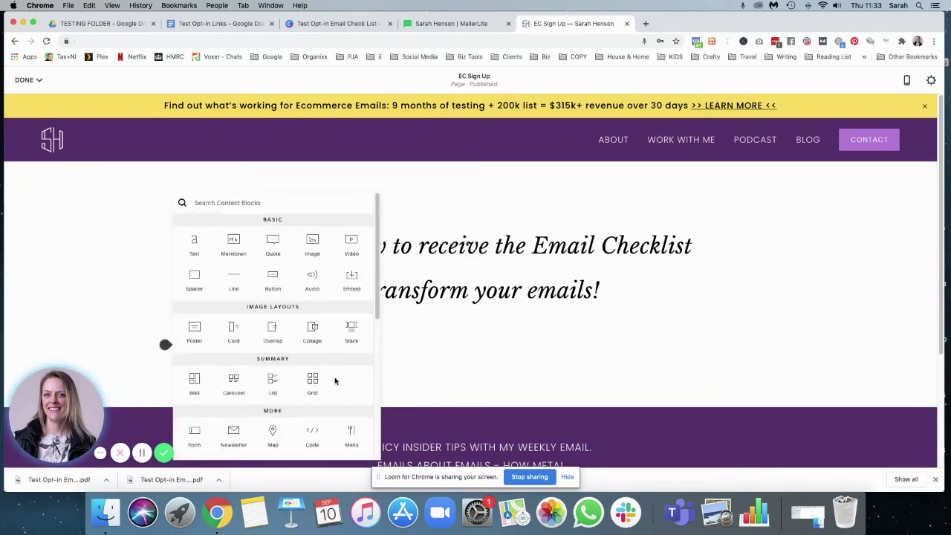
pyautogui.click(311, 436)
pyautogui.moveTo(732, 177); pyautogui.dragTo(644, 177)
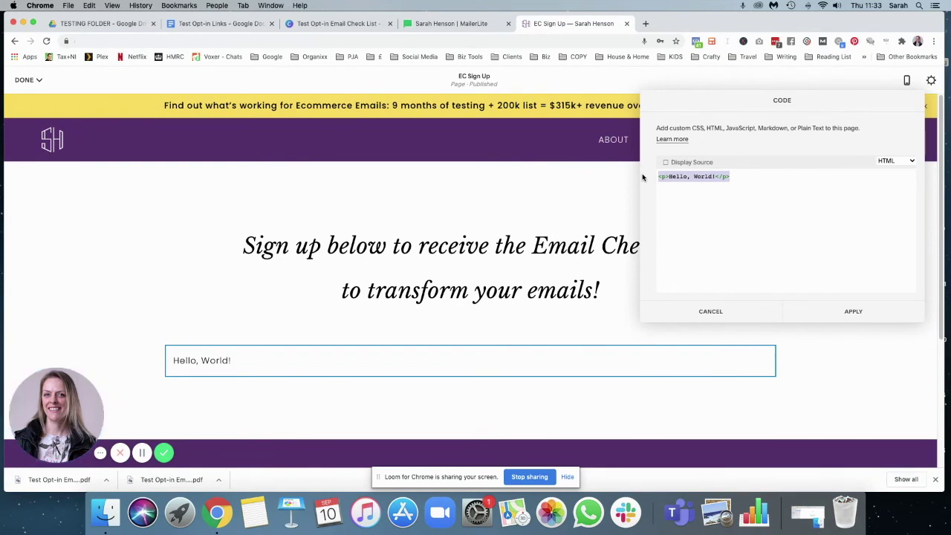
pyautogui.write('<cente')
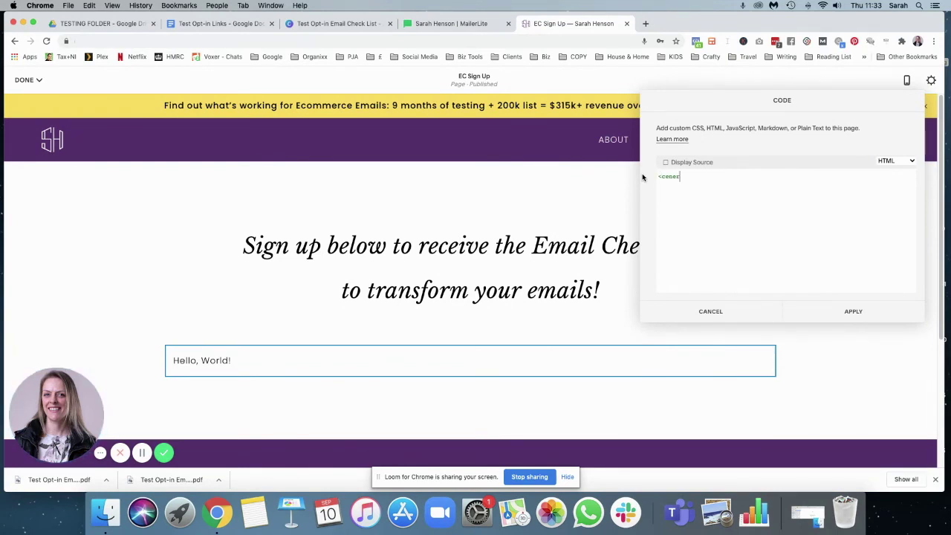
pyautogui.write('r></center>')
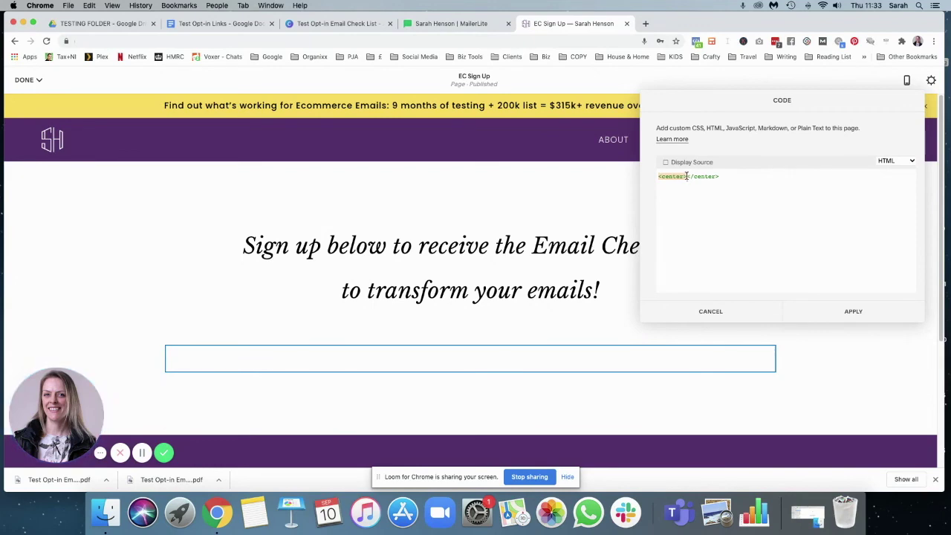
pyautogui.press('super+v')
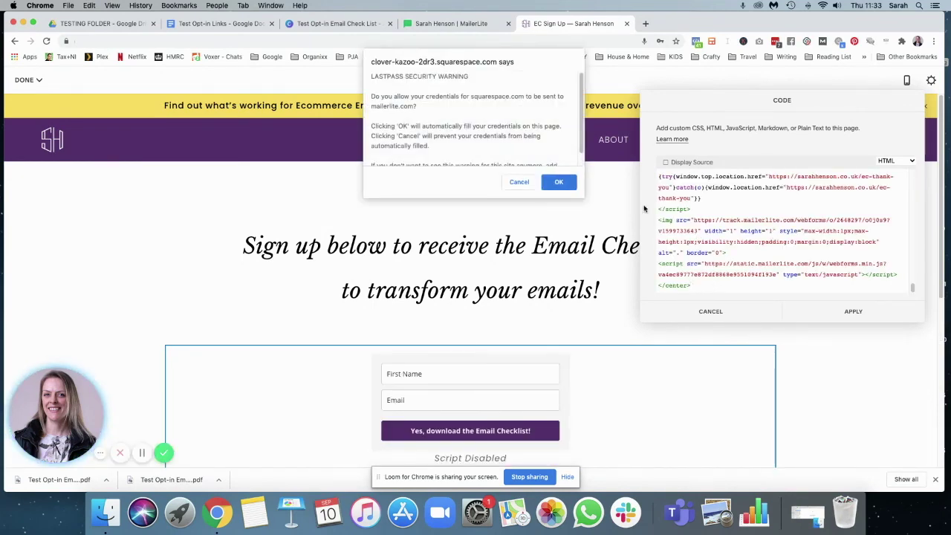
pyautogui.click(557, 182)
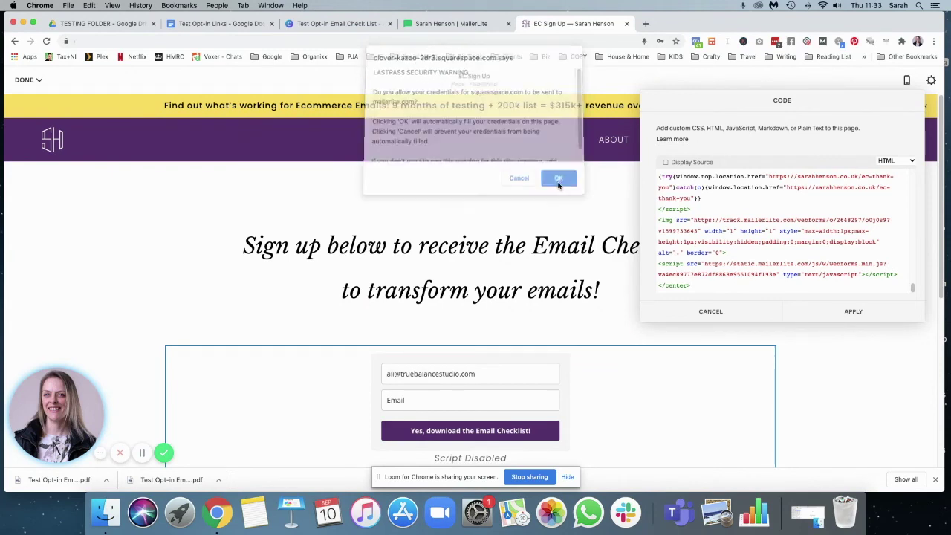
pyautogui.click(853, 311)
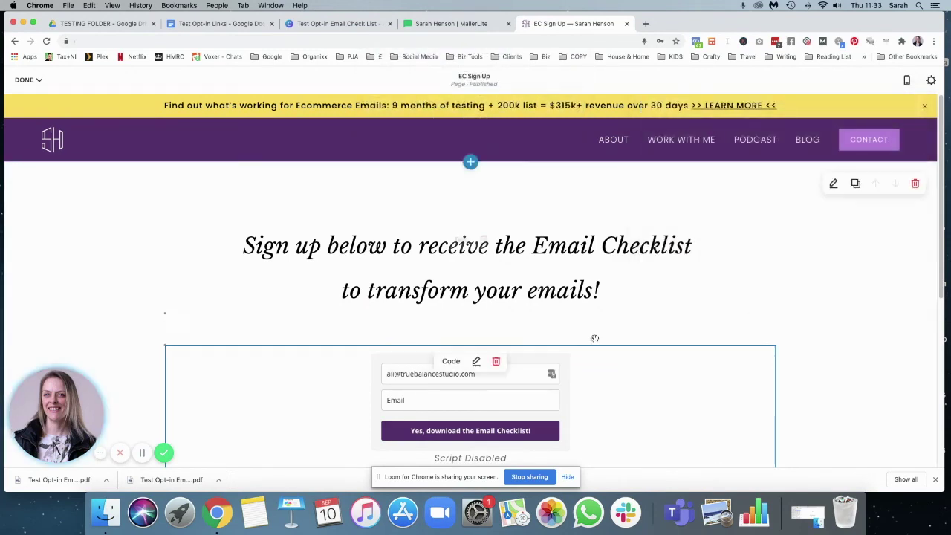
# - Save the EC Sign Up page and select its link in the Test Opt-in Links doc
pyautogui.scroll(-2, 644, 334)
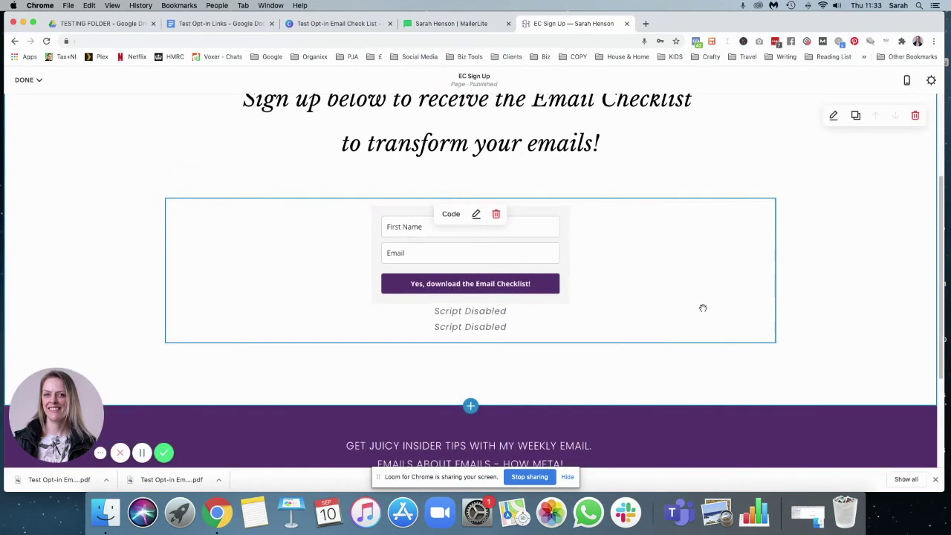
pyautogui.scroll(3, 703, 308)
pyautogui.click(28, 79)
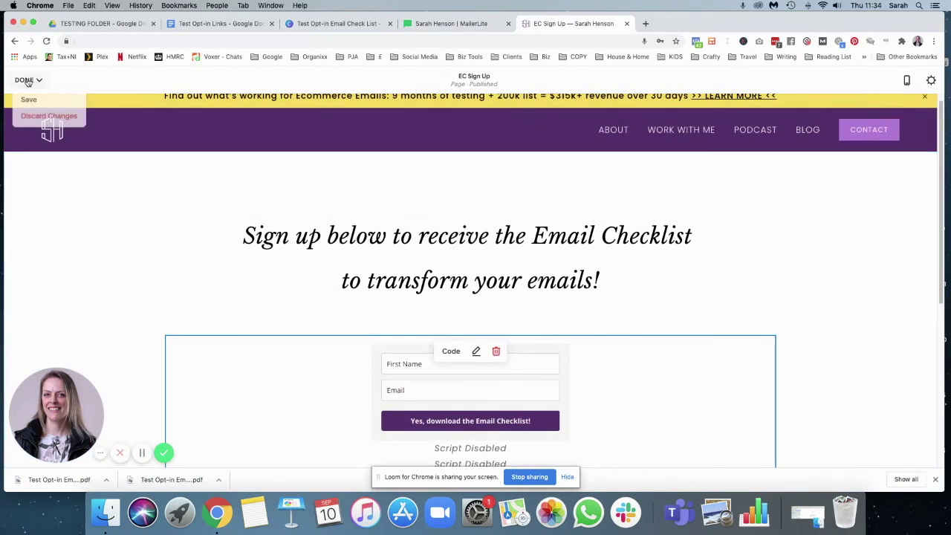
pyautogui.click(34, 102)
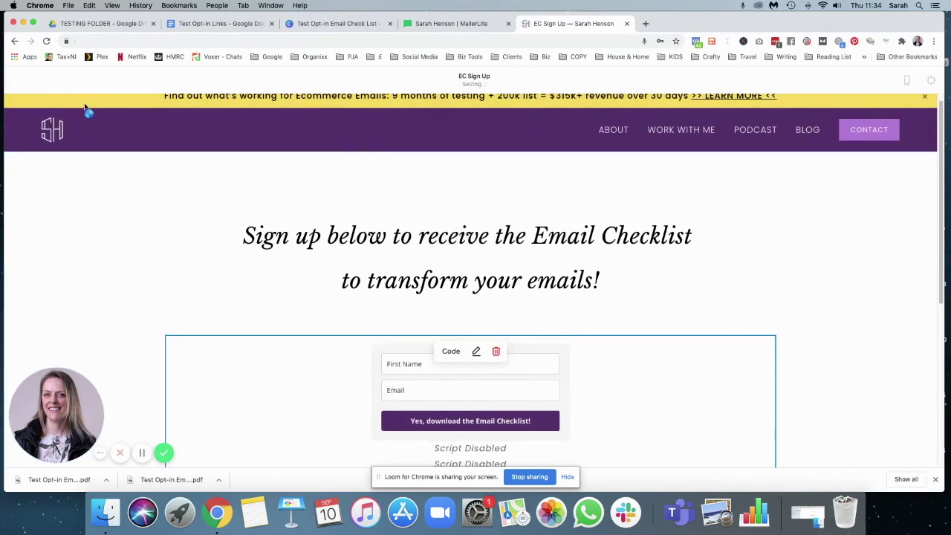
pyautogui.click(219, 23)
pyautogui.moveTo(423, 301); pyautogui.dragTo(280, 302)
# - Open the live sign-up page in a new tab and submit a test first name and e-mail
pyautogui.hotkey('ctrl', 't')
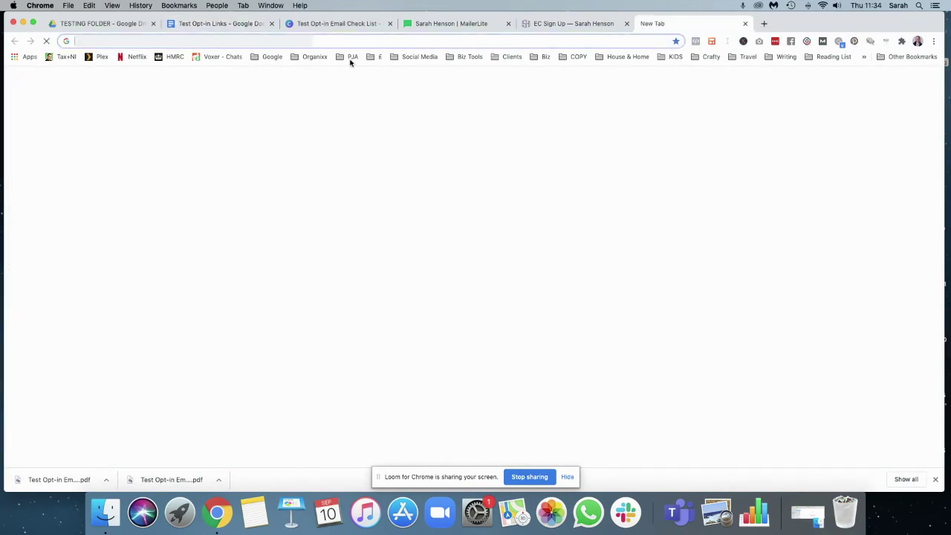
pyautogui.hotkey('ctrl', 'v')
pyautogui.press('Return')
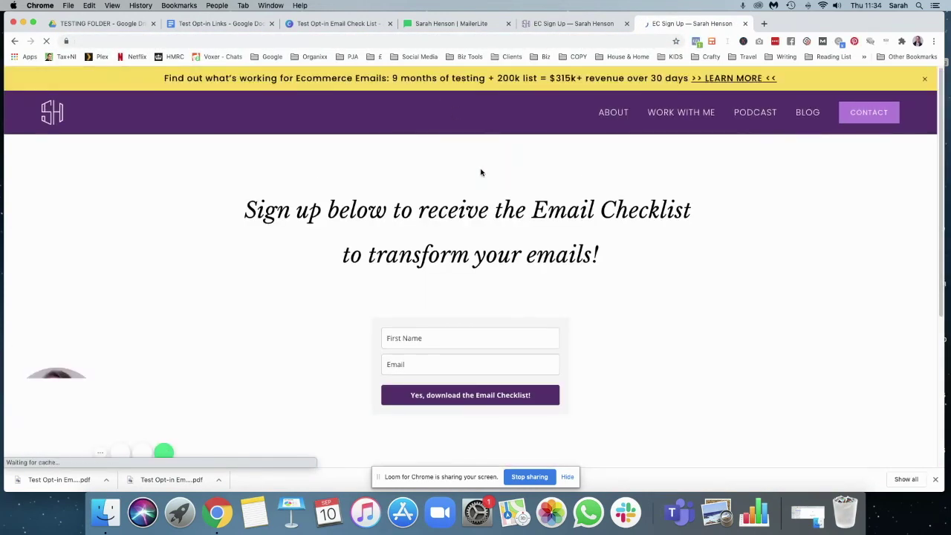
pyautogui.click(409, 337)
pyautogui.write('Sarah')
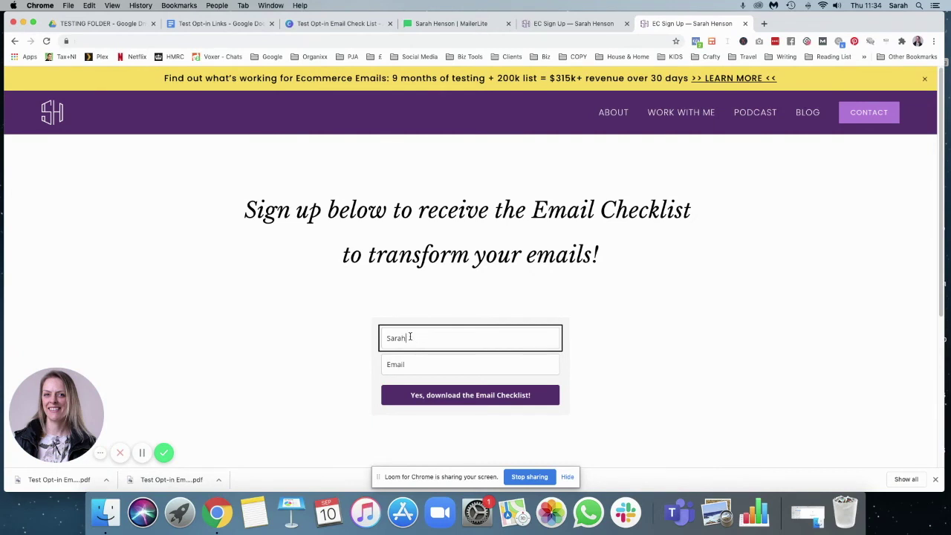
pyautogui.write(' Tesest')
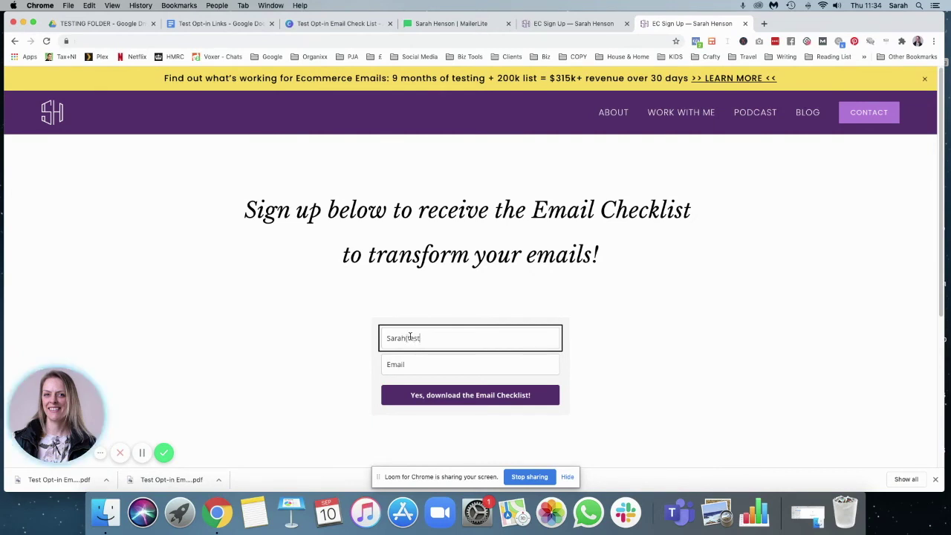
pyautogui.click(412, 359)
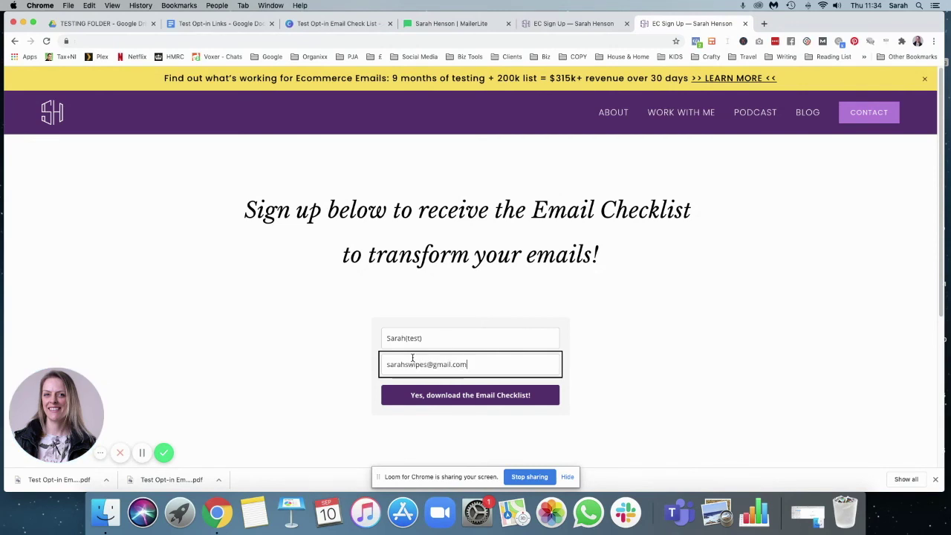
pyautogui.click(437, 400)
pyautogui.click(437, 400)
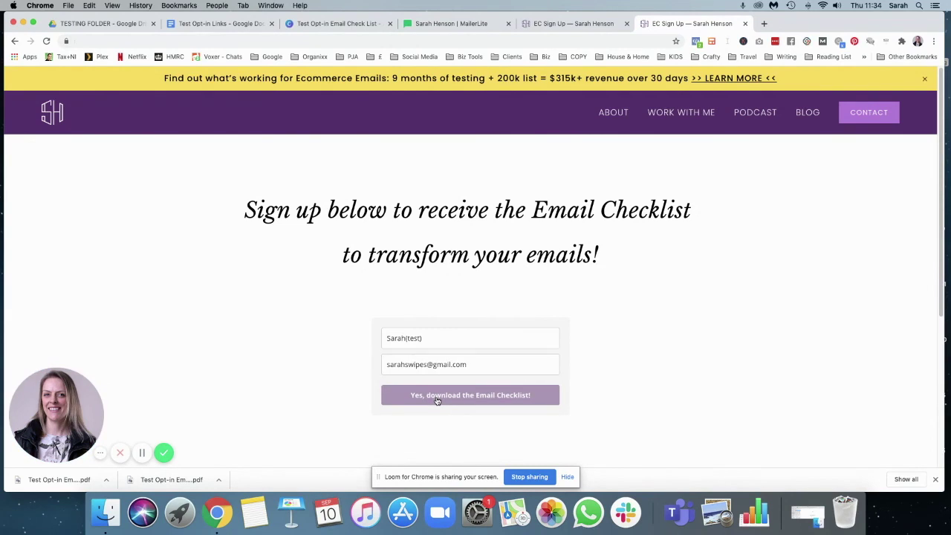
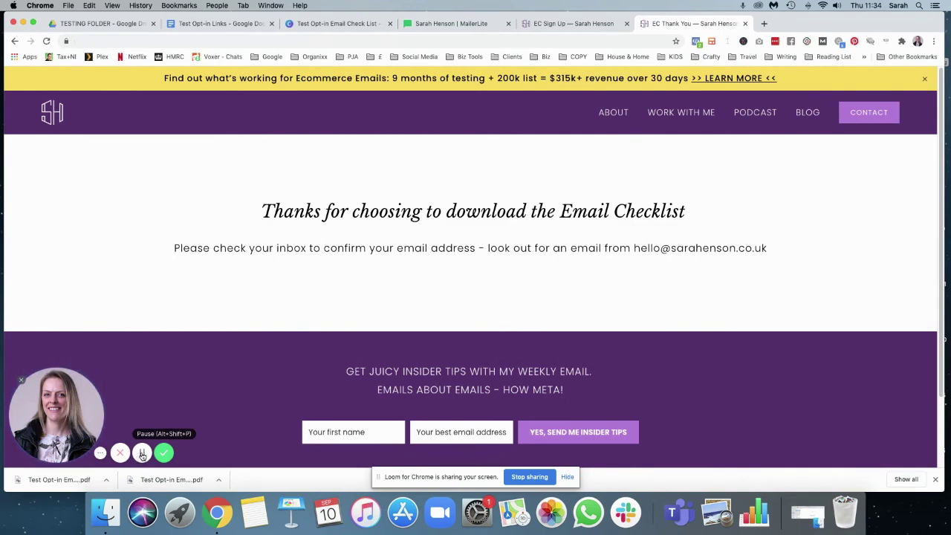
# - Open the 'Please confirm your subscription' email in Gmail and check its preheader thank-you line
pyautogui.click(142, 454)
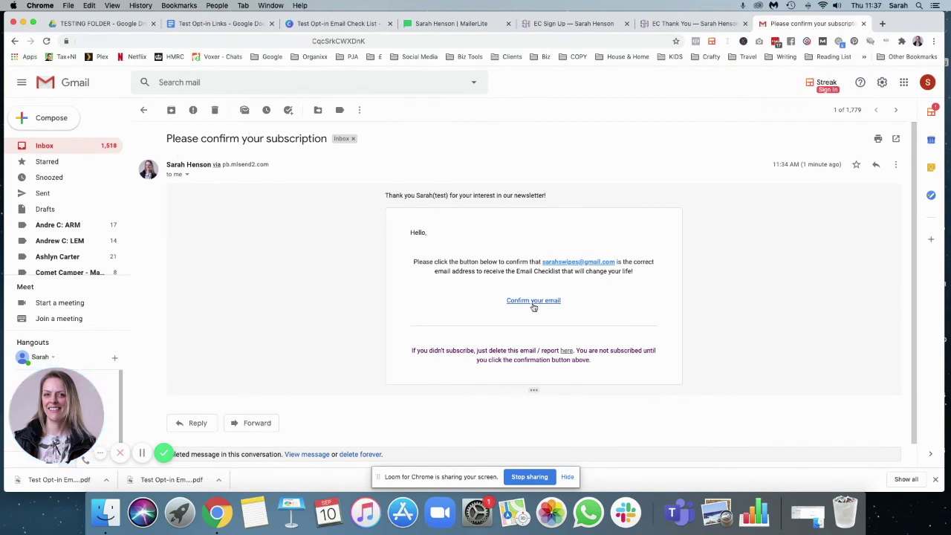
pyautogui.moveTo(385, 196); pyautogui.dragTo(553, 196)
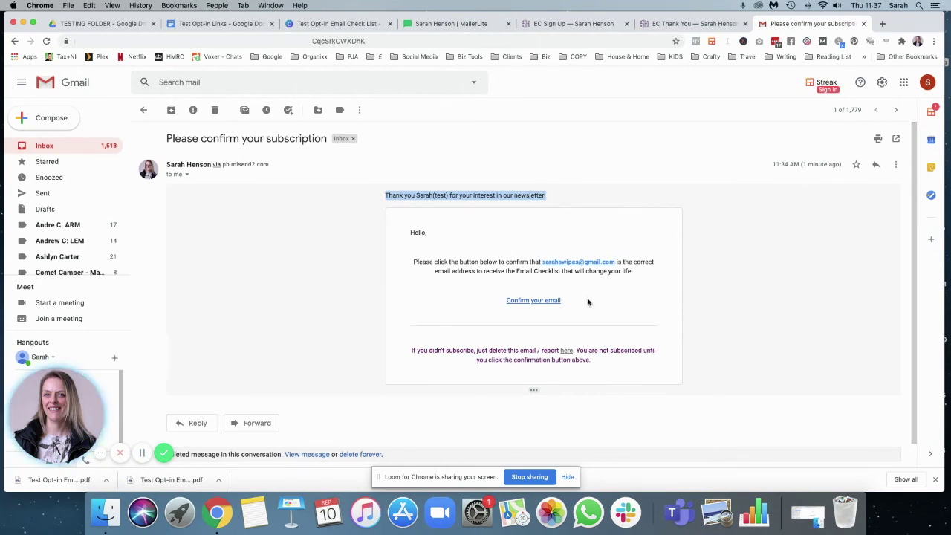
pyautogui.click(423, 231)
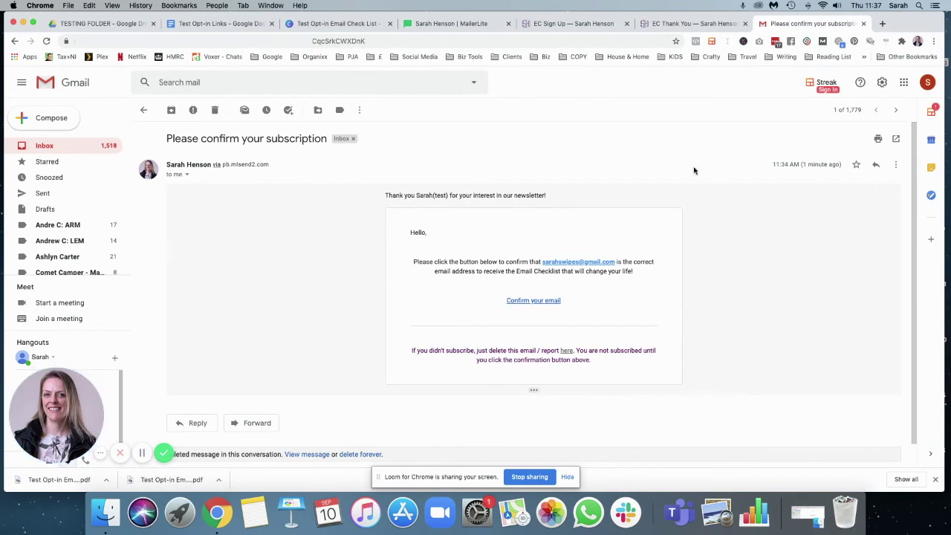
# - Open the double opt-in confirmation email for editing and delete its preheader text
pyautogui.click(453, 25)
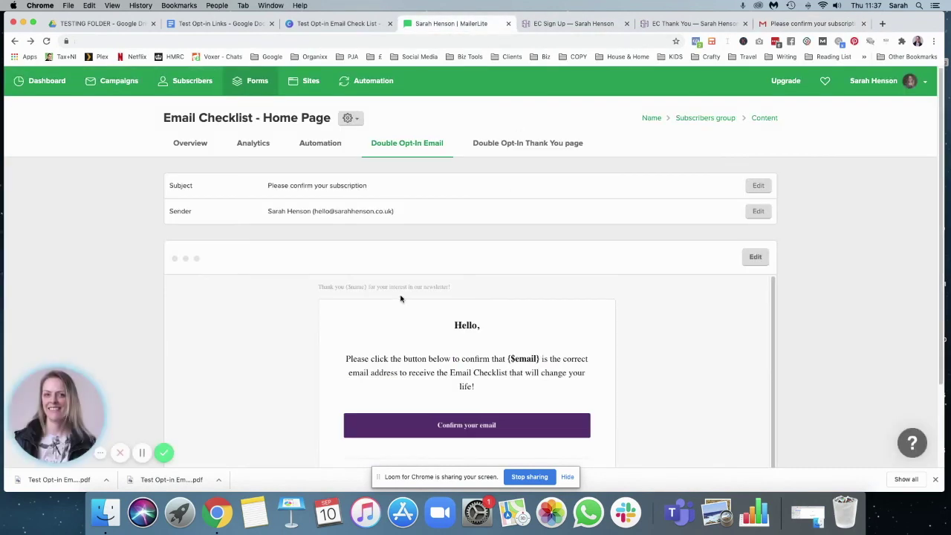
pyautogui.scroll(-2, 400, 299)
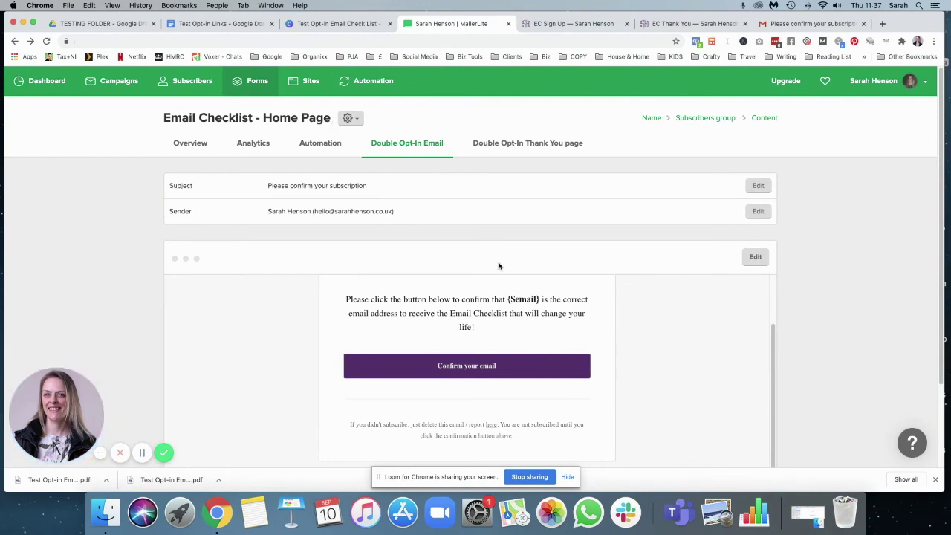
pyautogui.scroll(2, 520, 290)
pyautogui.scroll(-1, 658, 245)
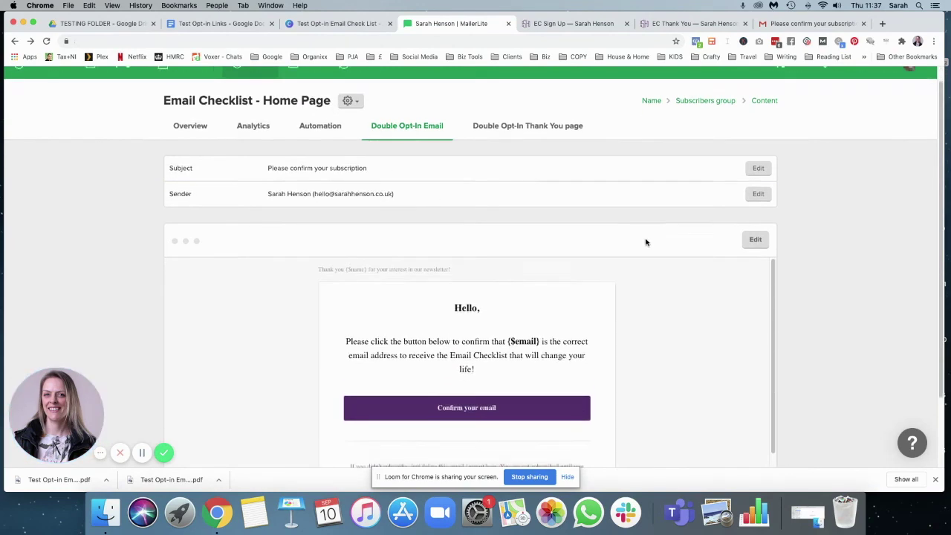
pyautogui.click(762, 244)
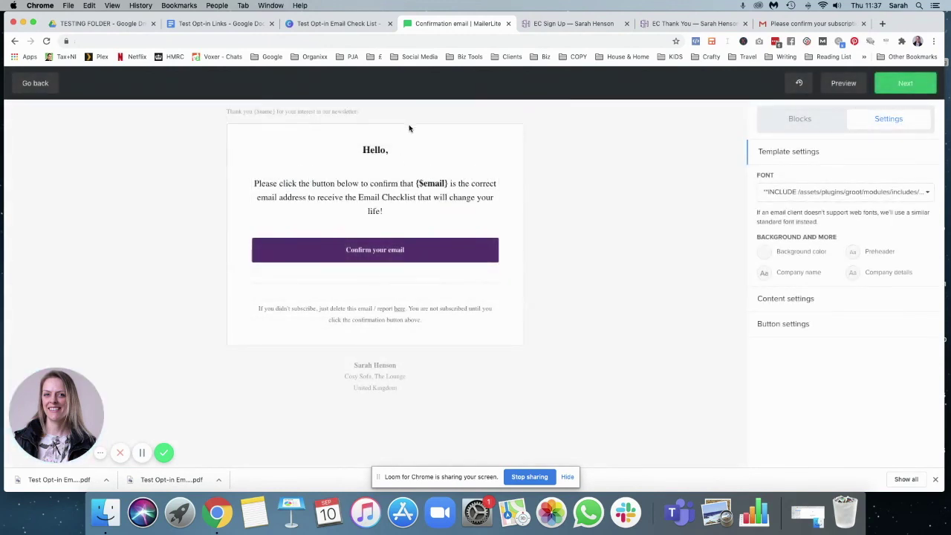
pyautogui.click(374, 113)
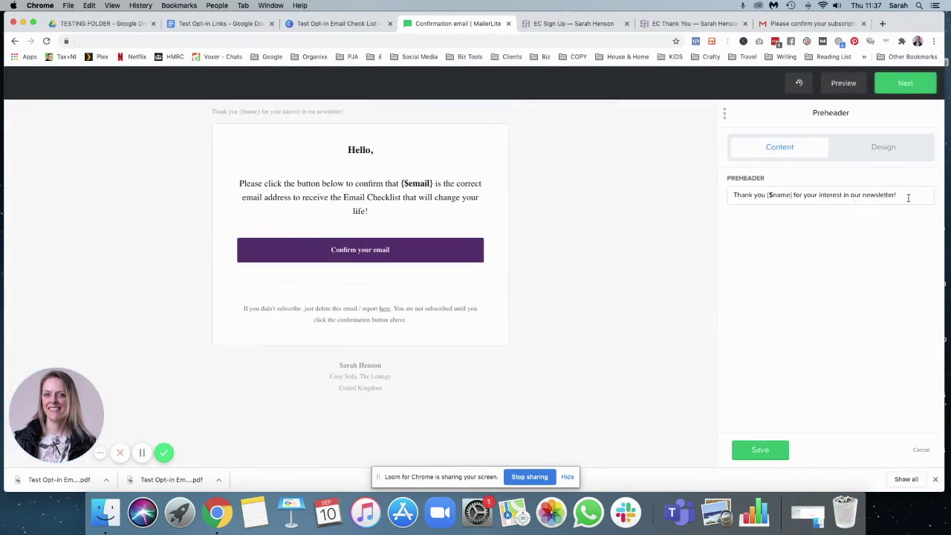
pyautogui.moveTo(908, 198); pyautogui.dragTo(721, 200)
pyautogui.press('BackSpace')
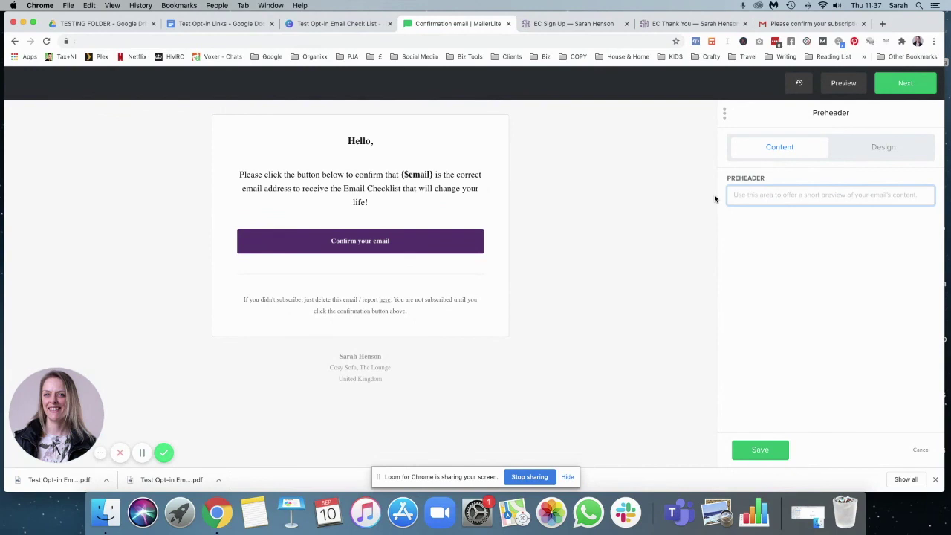
# - Delete the 'Hello,' heading, start the body with 'Hey there!' and save the text
pyautogui.click(371, 142)
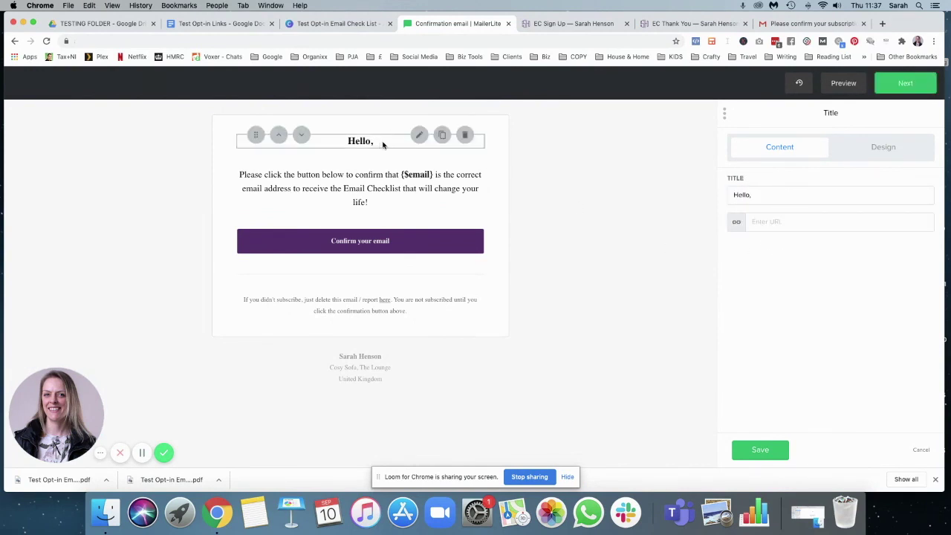
pyautogui.click(464, 134)
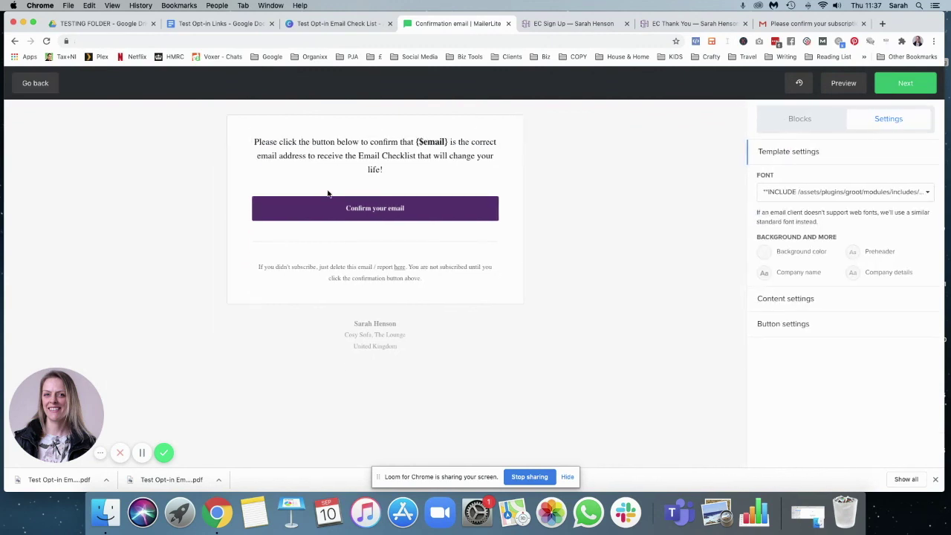
pyautogui.click(374, 153)
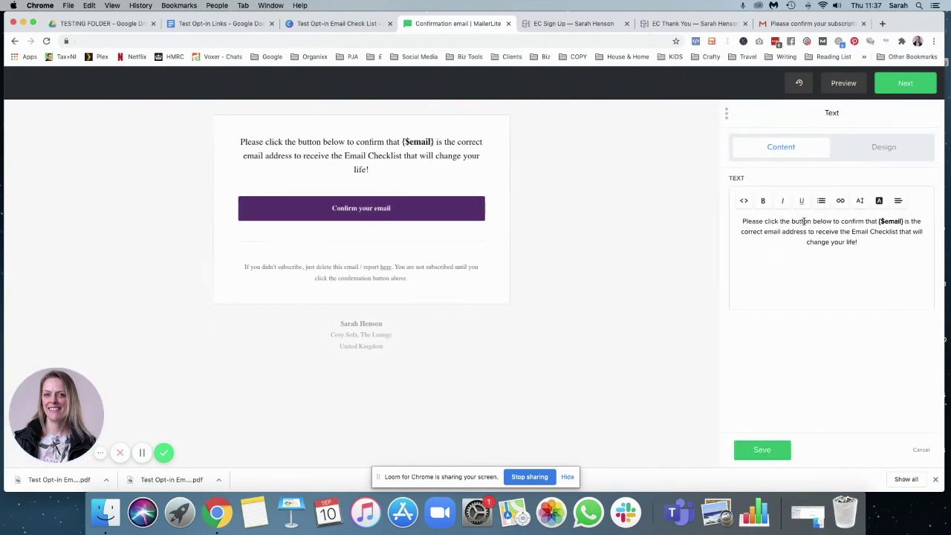
pyautogui.click(741, 221)
pyautogui.write('Hey there!')
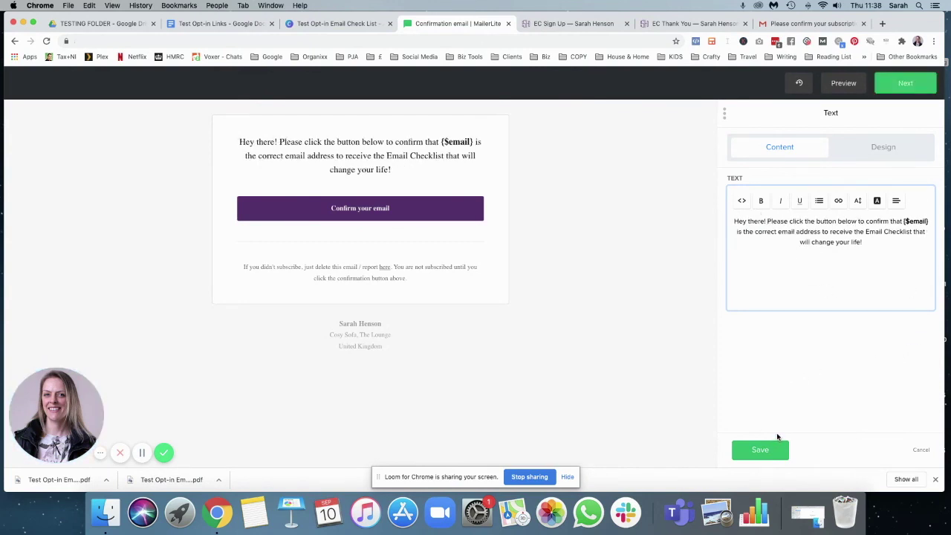
pyautogui.click(760, 450)
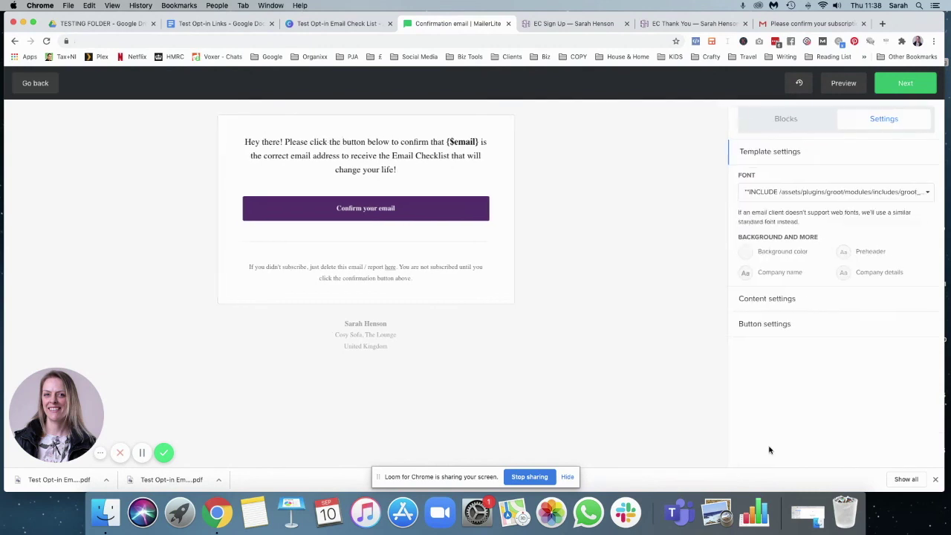
pyautogui.click(808, 25)
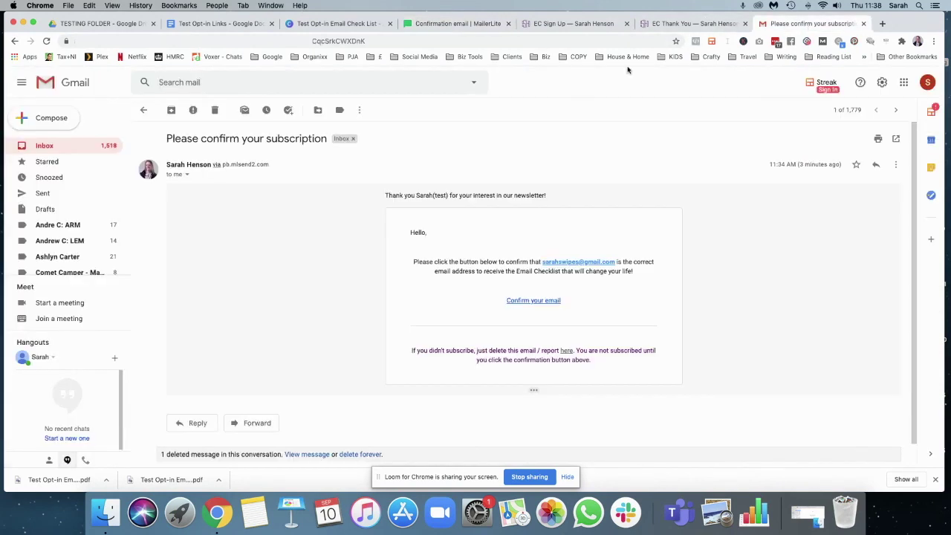
# - Confirm the subscription, open the Email Checklist PDF, then return to the EC Sign Up page
pyautogui.click(533, 301)
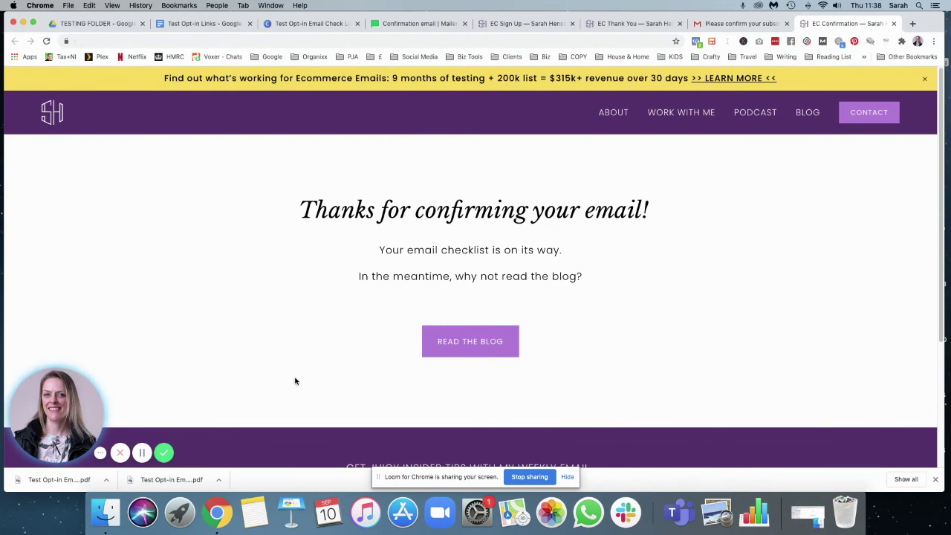
pyautogui.press('super+alt+Left')
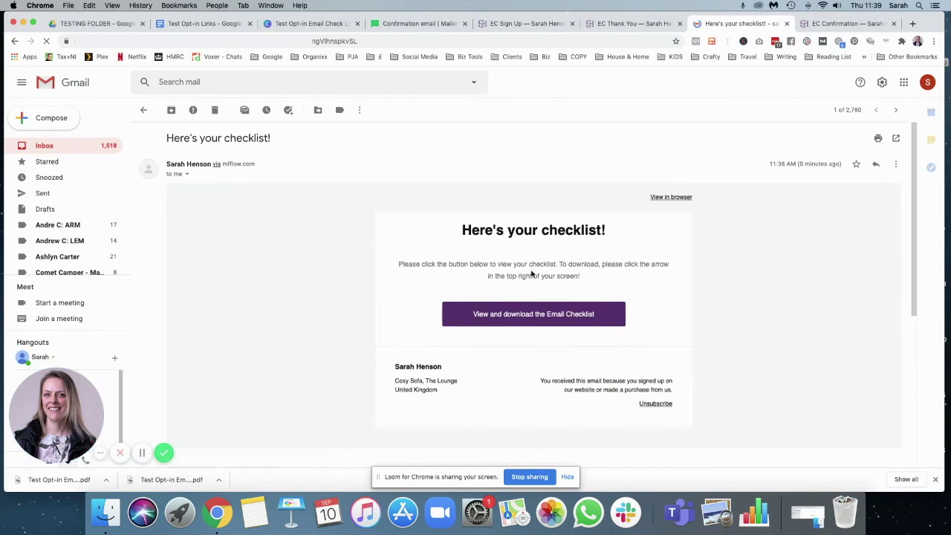
pyautogui.click(568, 315)
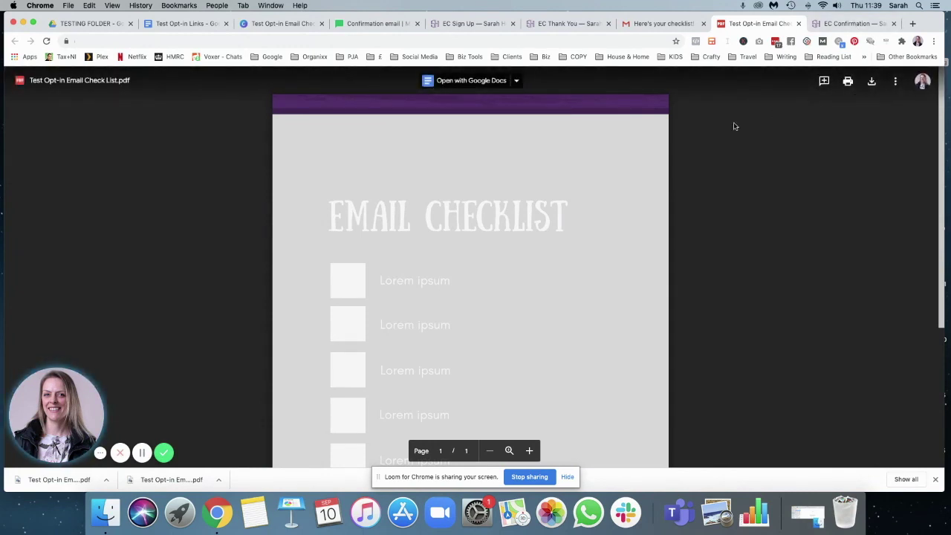
pyautogui.click(478, 23)
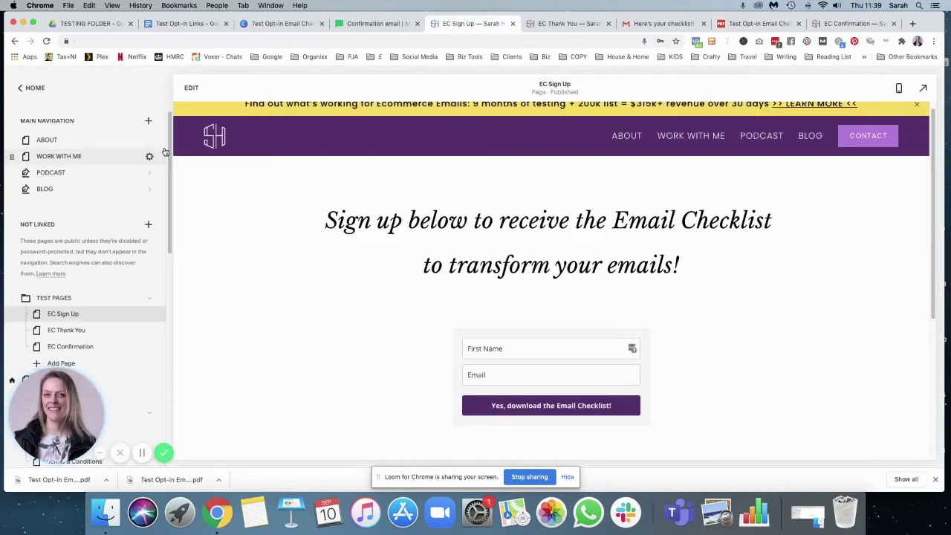
pyautogui.scroll(1, 519, 254)
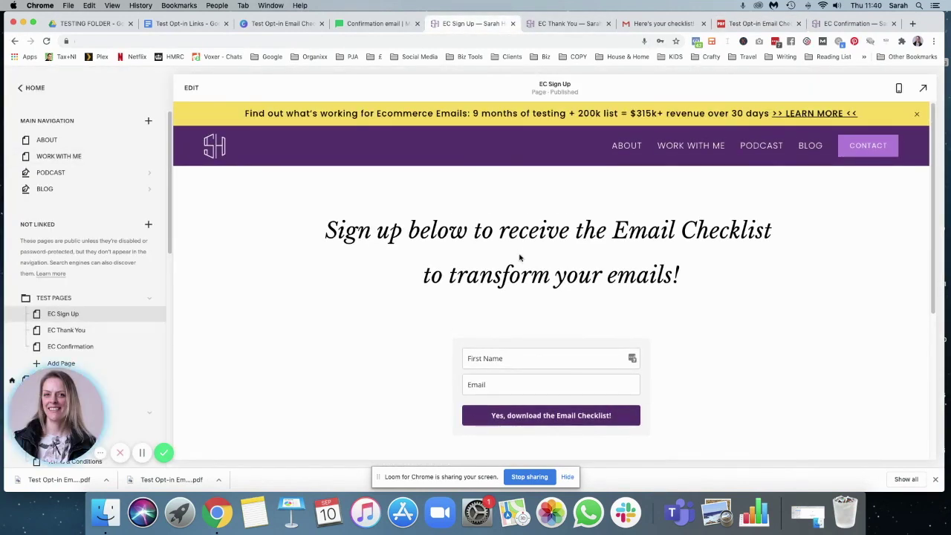